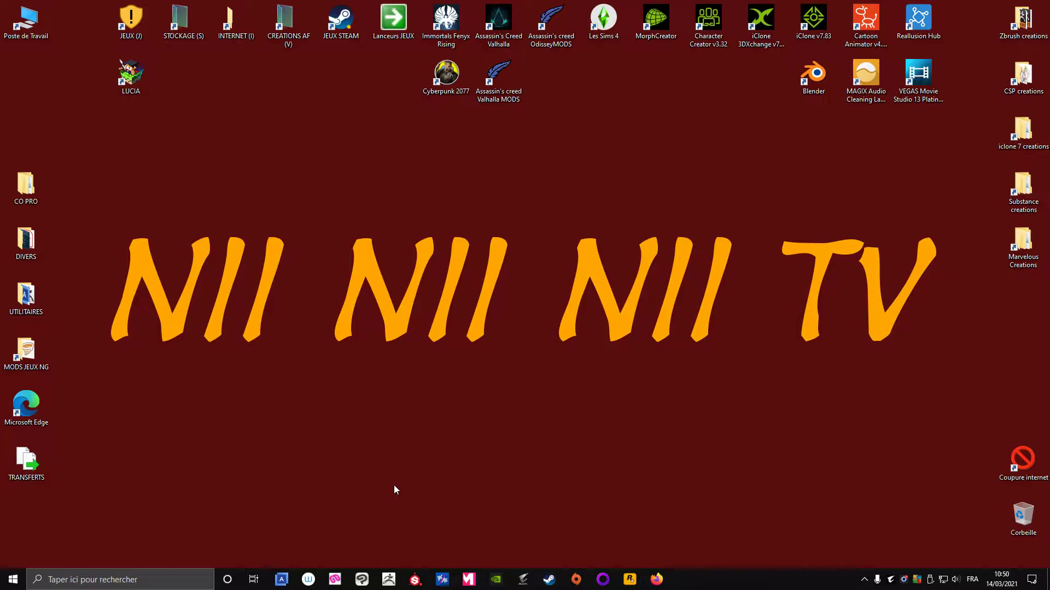
- Launch ZBrush from its Windows taskbar icon
left_click(388, 580)
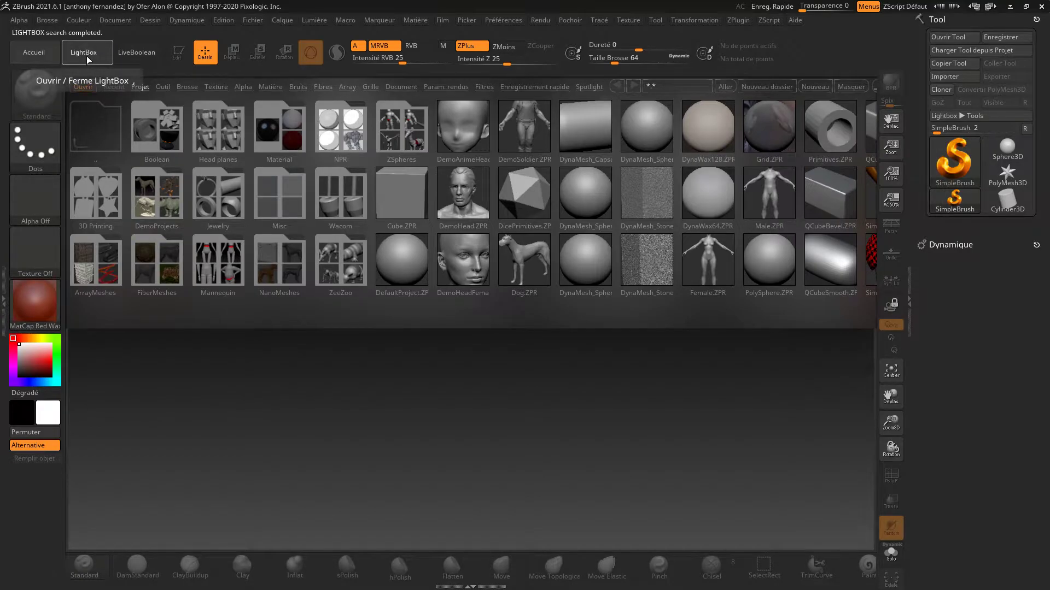
- Open the Female.ZPR project from LightBox
left_click(86, 56)
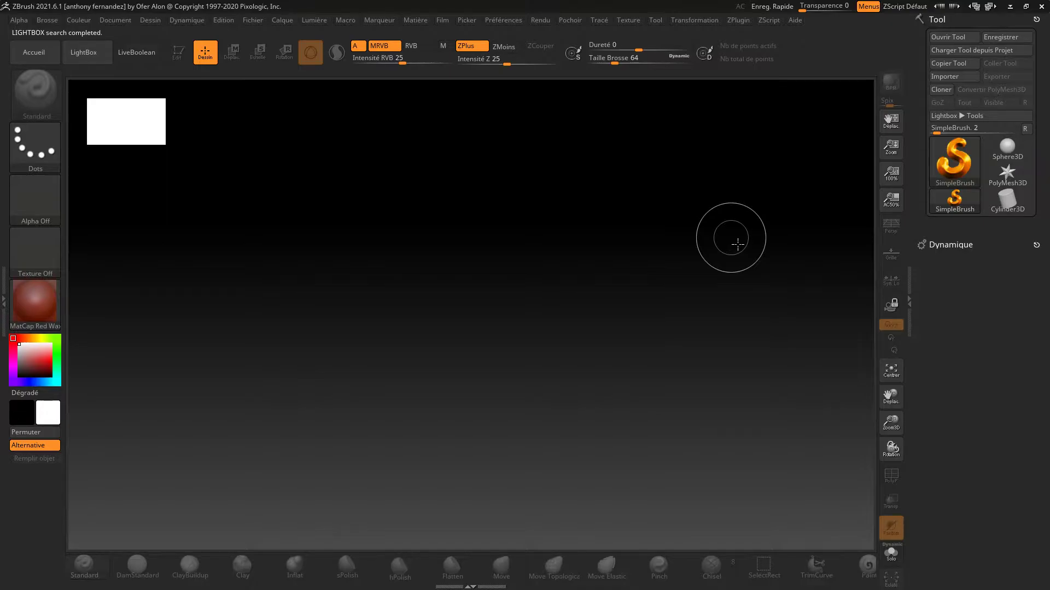
left_click(90, 57)
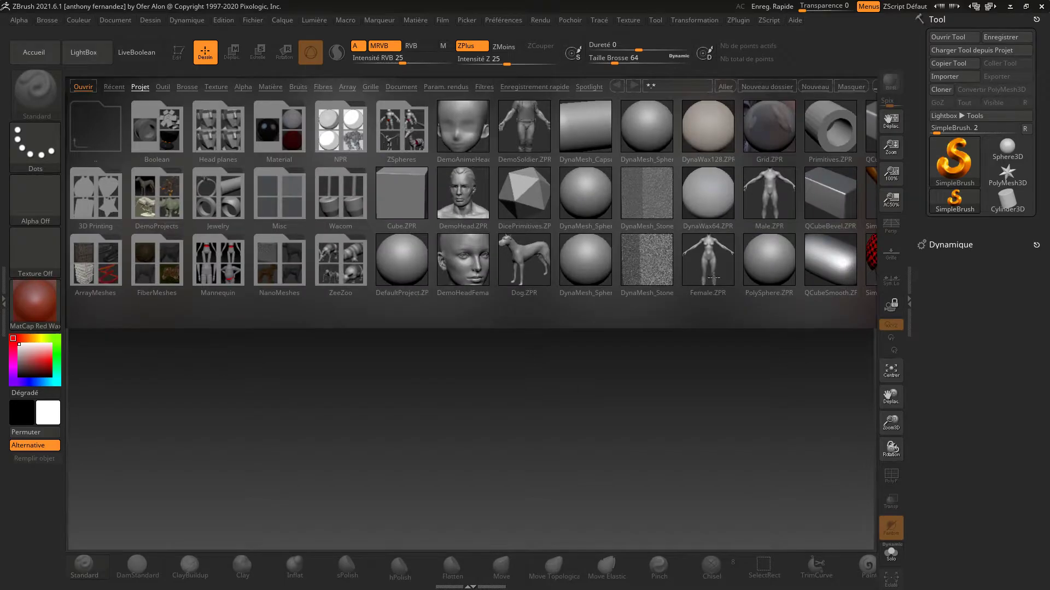
double_click(719, 267)
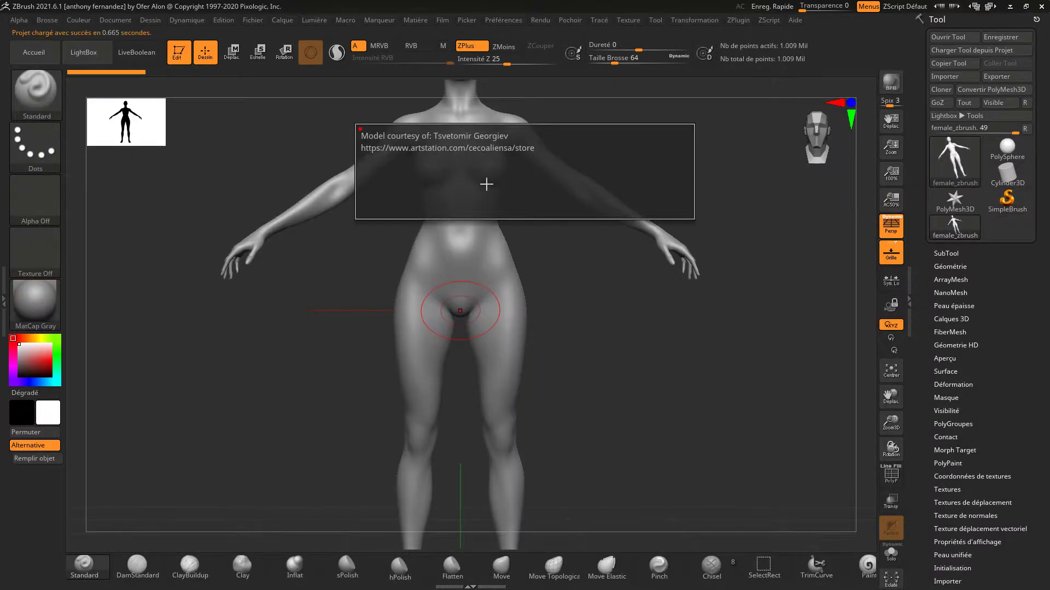
- Turn Persp off and frame the whole figure in an exact front view
mouse_move(764, 206)
left_mouse_down()
mouse_move(749, 202)
mouse_move(743, 258)
left_mouse_up()
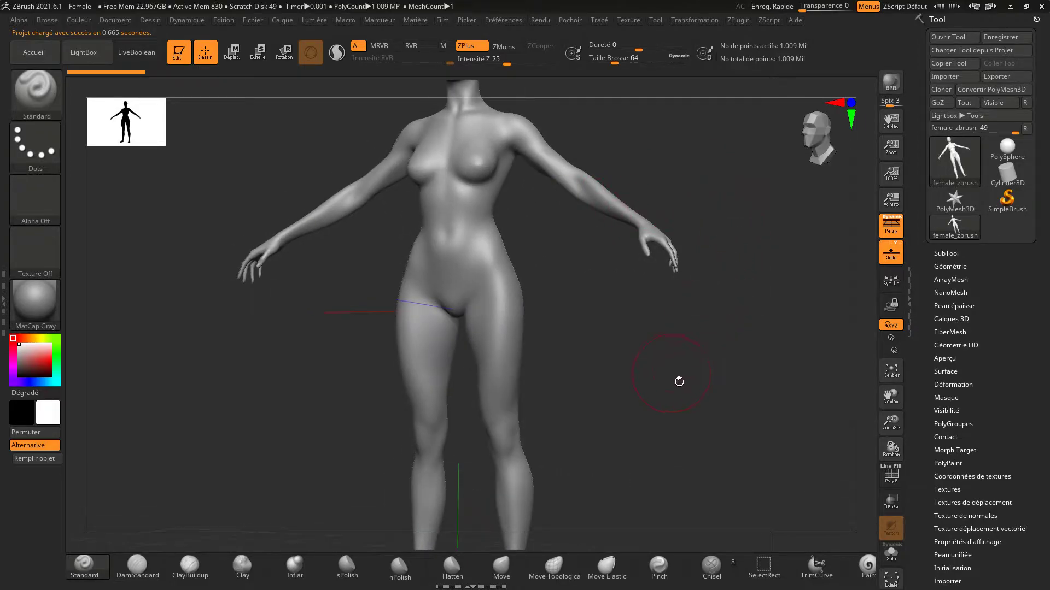
left_click(892, 231)
left_click_drag(708, 356, 733, 342, "shift")
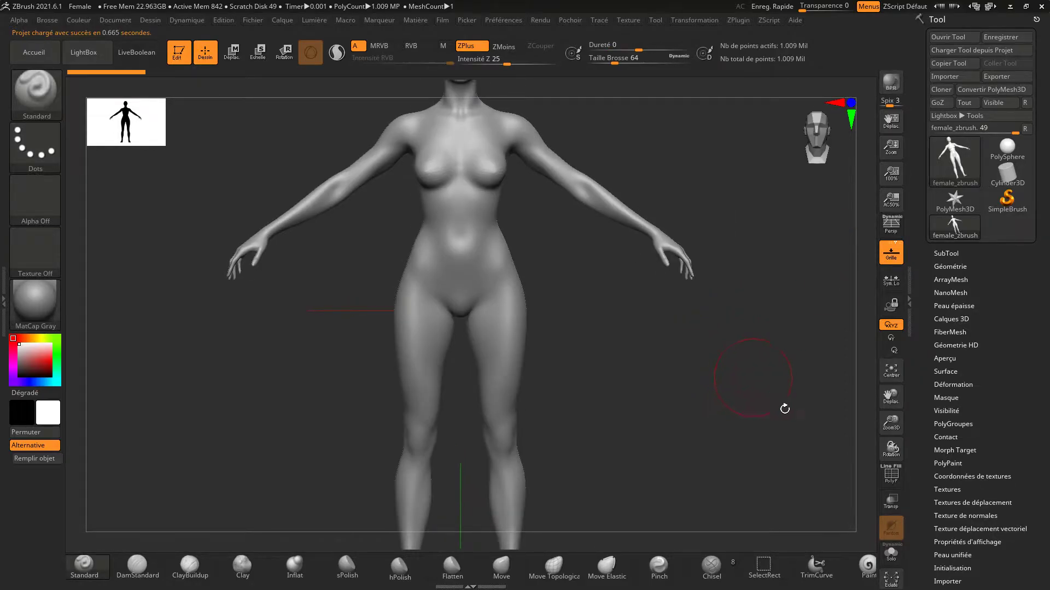
left_click_drag(891, 429, 890, 414)
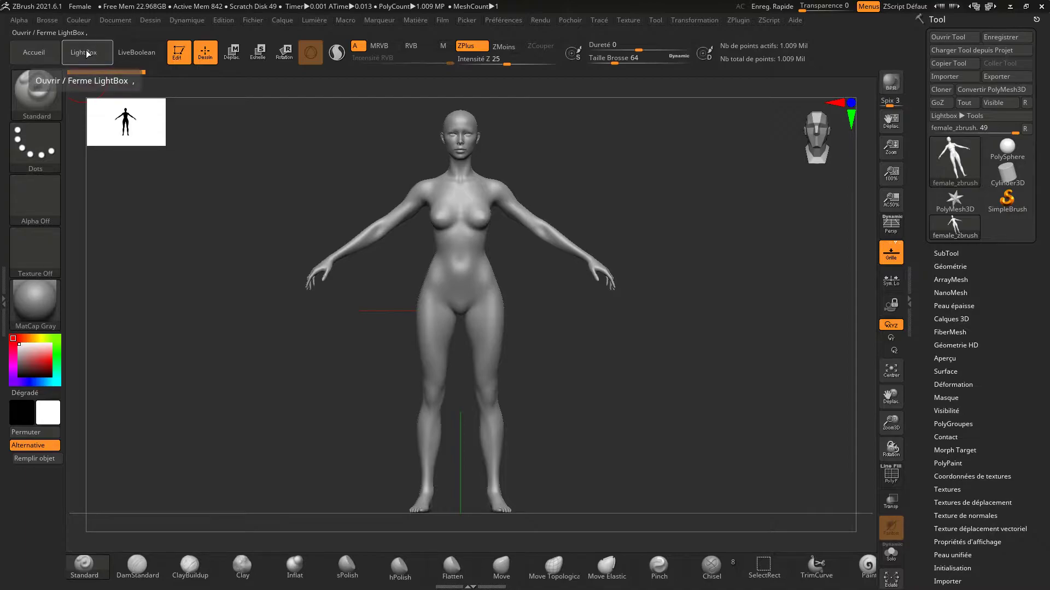
- Load the 256 clothing Spotlight file from LightBox and show the Spotlight dial
left_click(88, 53)
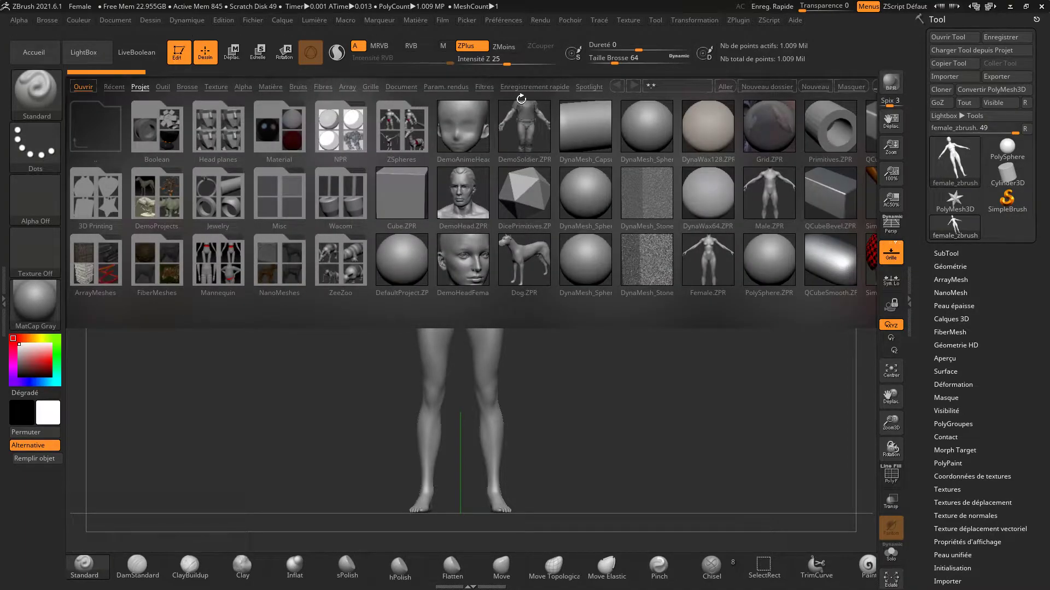
left_click(592, 95)
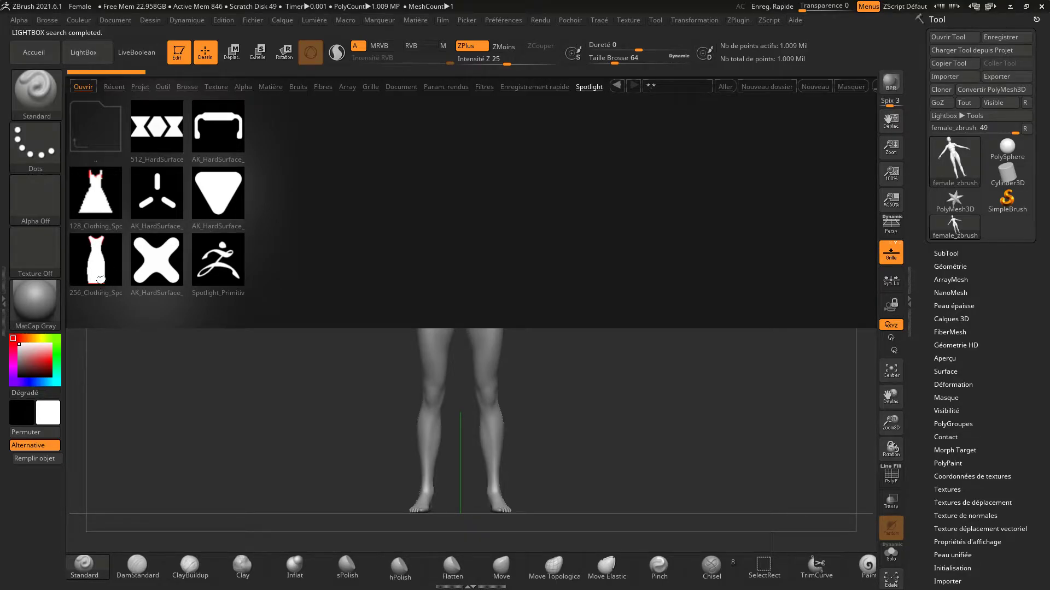
double_click(101, 280)
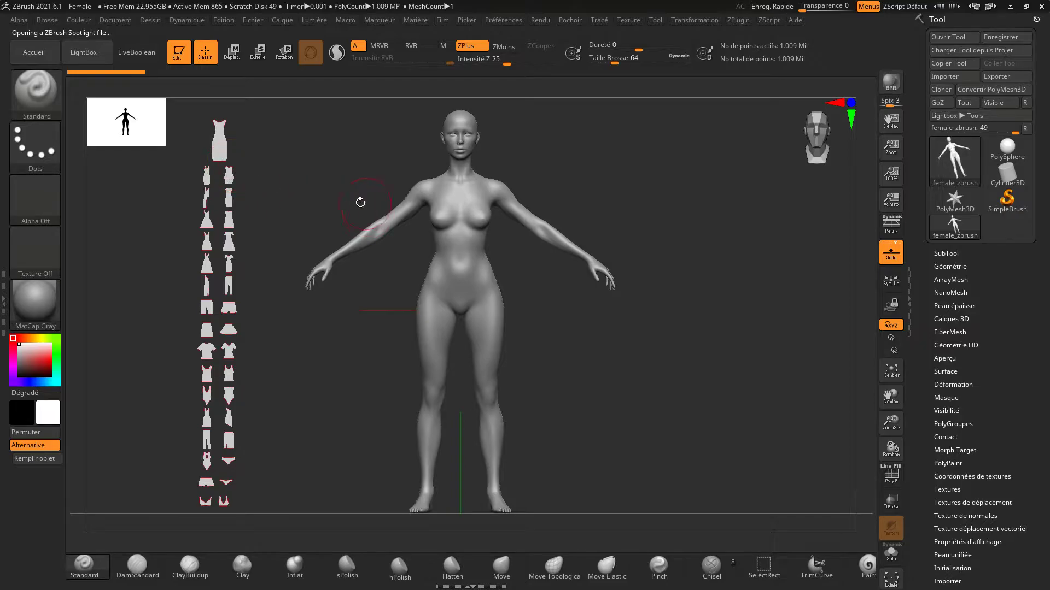
key("shift+z")
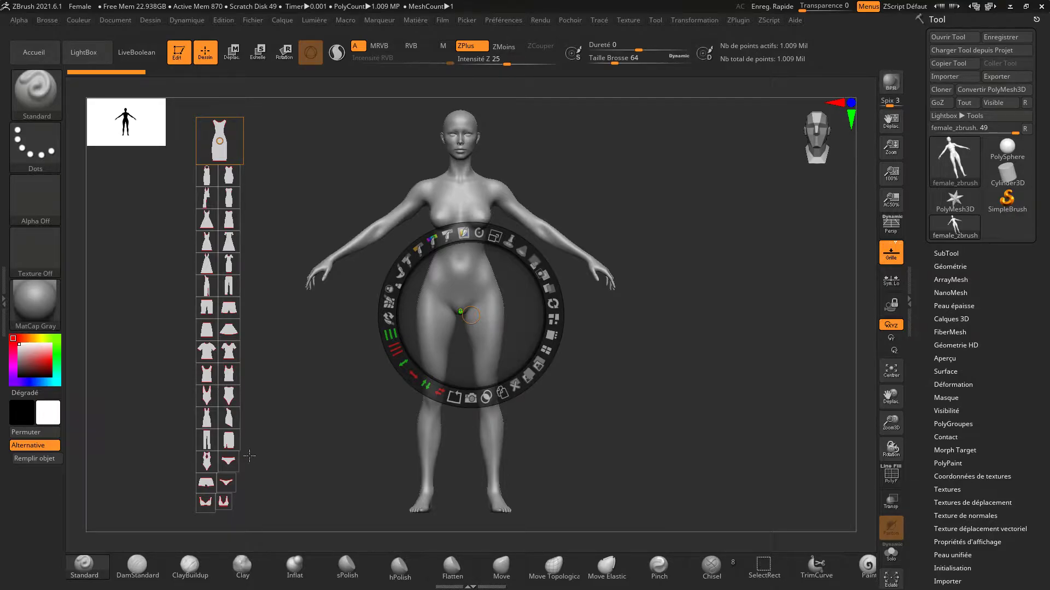
- Drag the strapless bodysuit template onto the torso and scale it to cover it
left_click(234, 404)
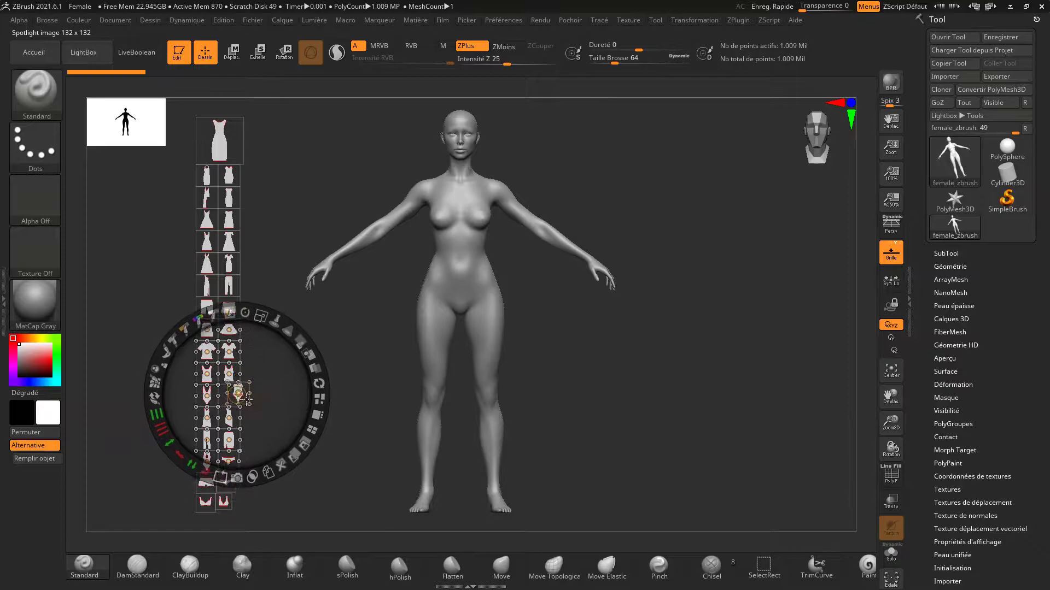
left_click_drag(234, 404, 466, 252)
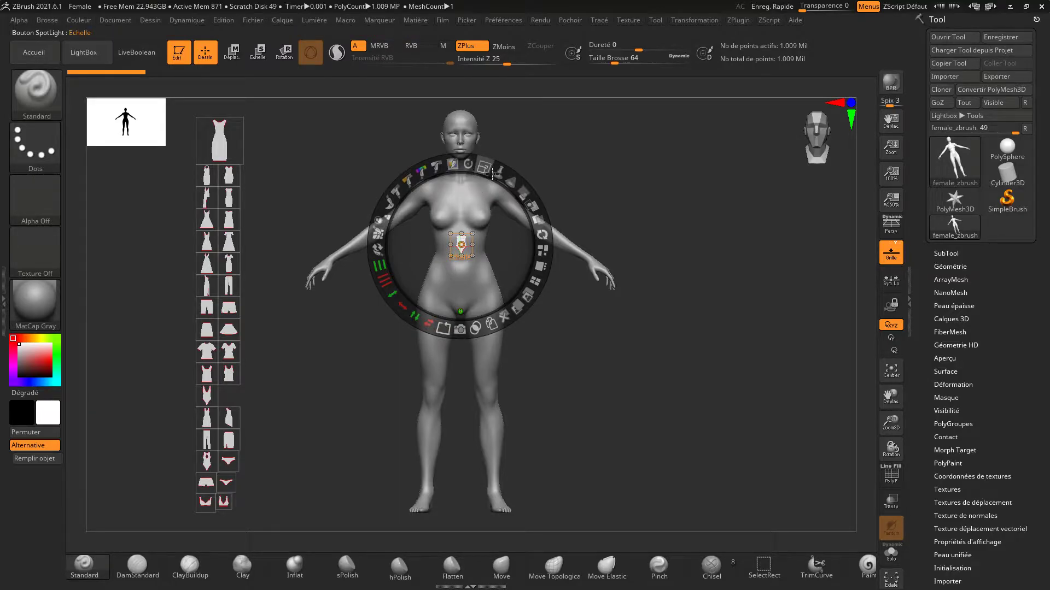
mouse_move(492, 174)
left_mouse_down()
mouse_move(534, 350)
mouse_move(427, 390)
left_mouse_up()
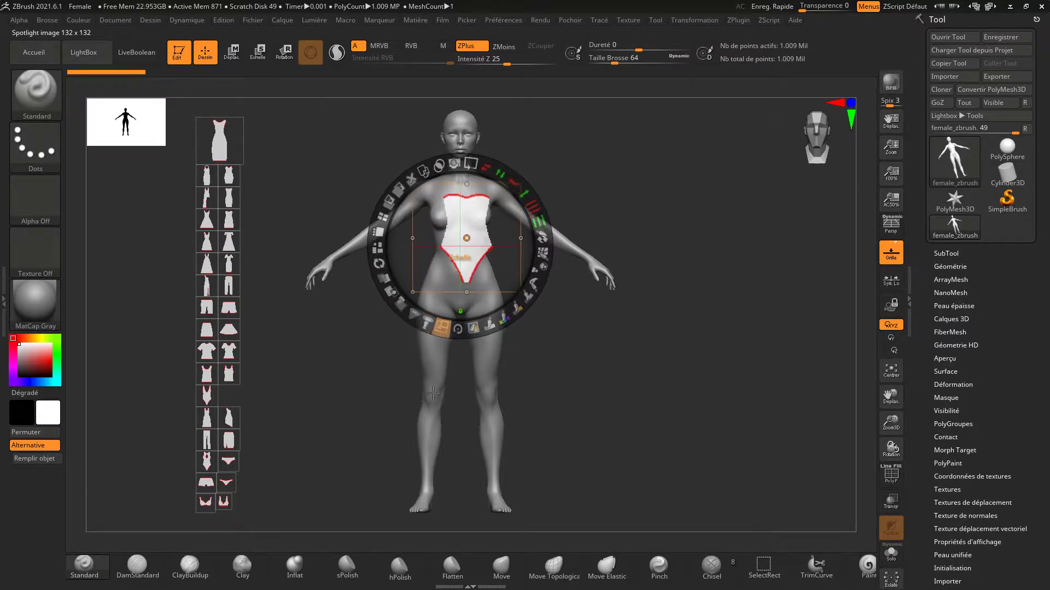
left_click_drag(460, 228, 454, 245)
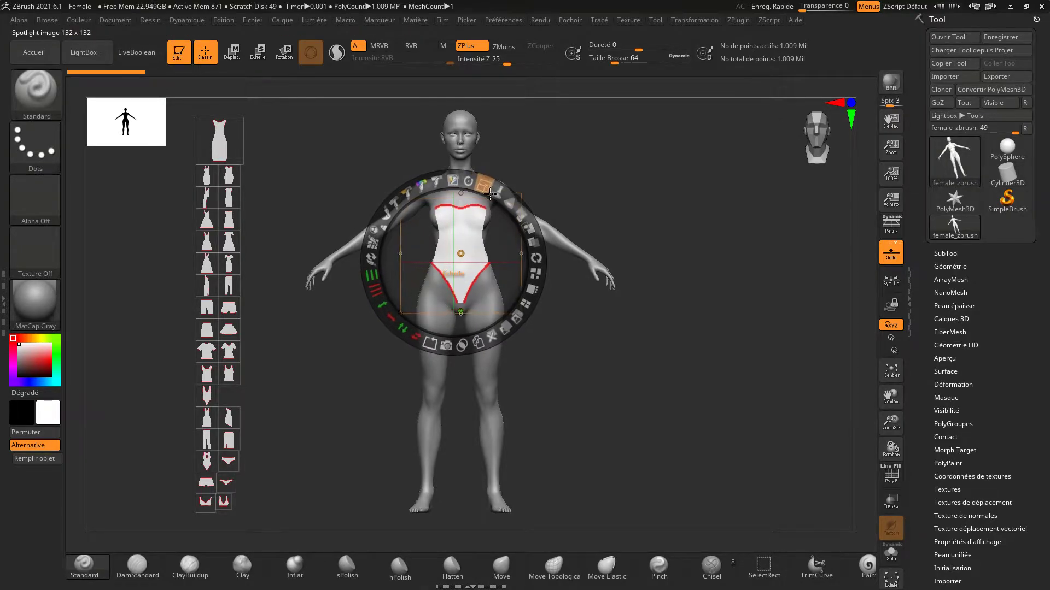
left_click_drag(483, 190, 462, 248)
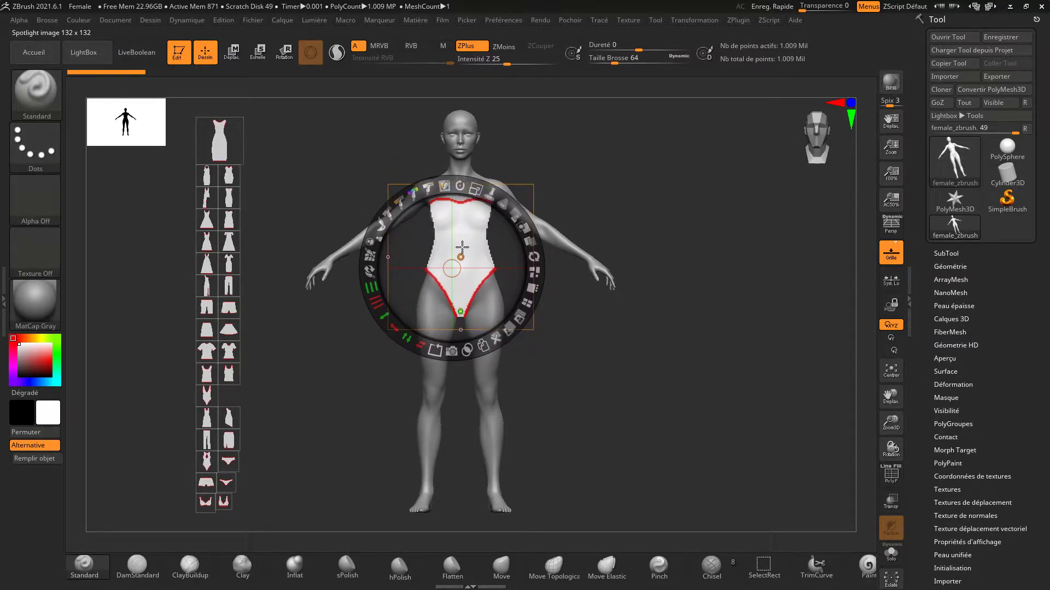
- Reposition the Spotlight wheel and enlarge the bodysuit template slightly from chest to hips
left_click(601, 171)
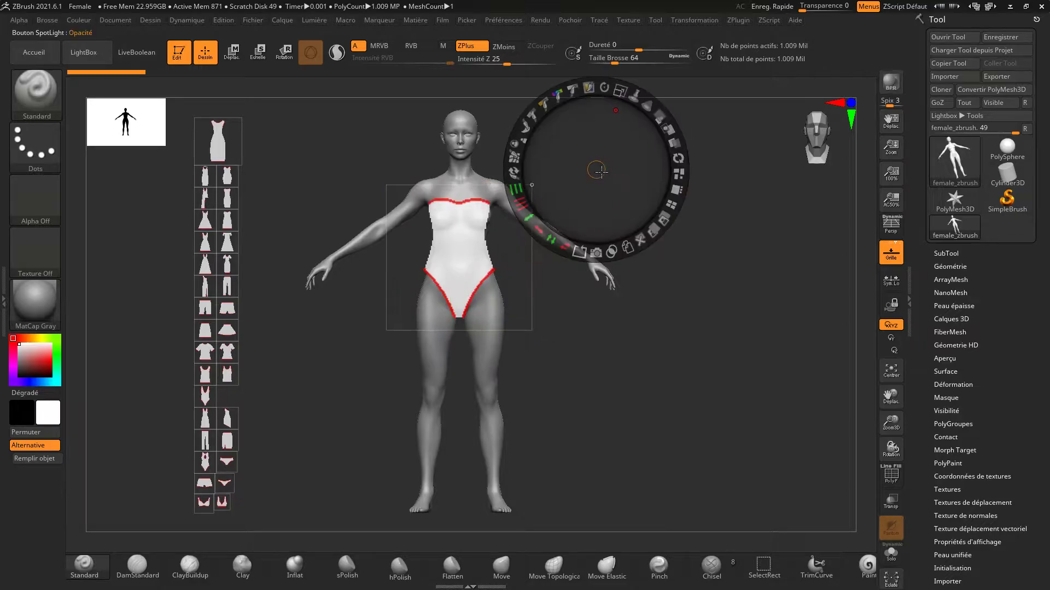
left_click(675, 364)
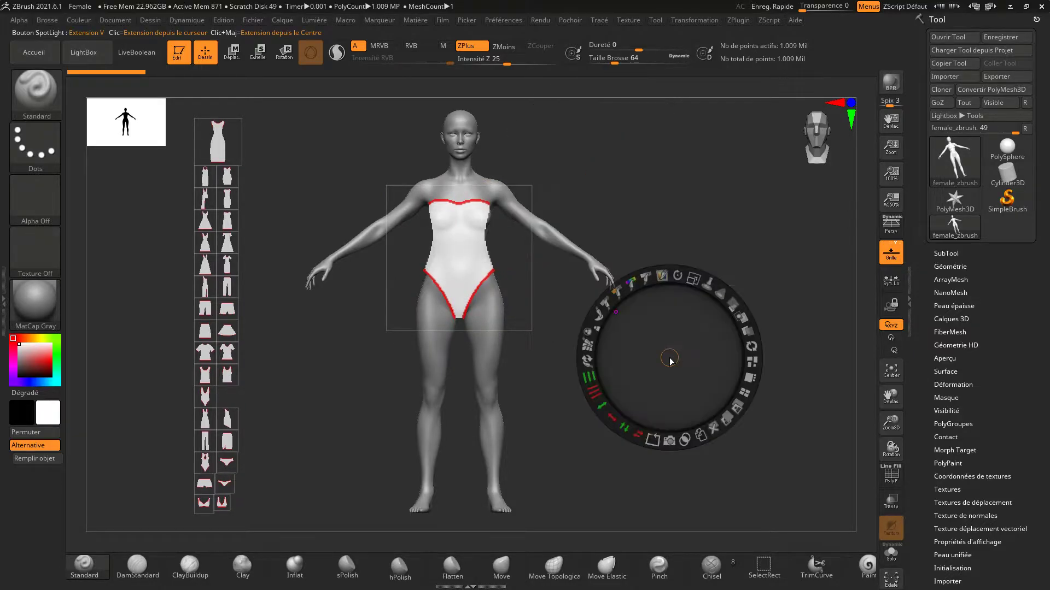
left_click(470, 259)
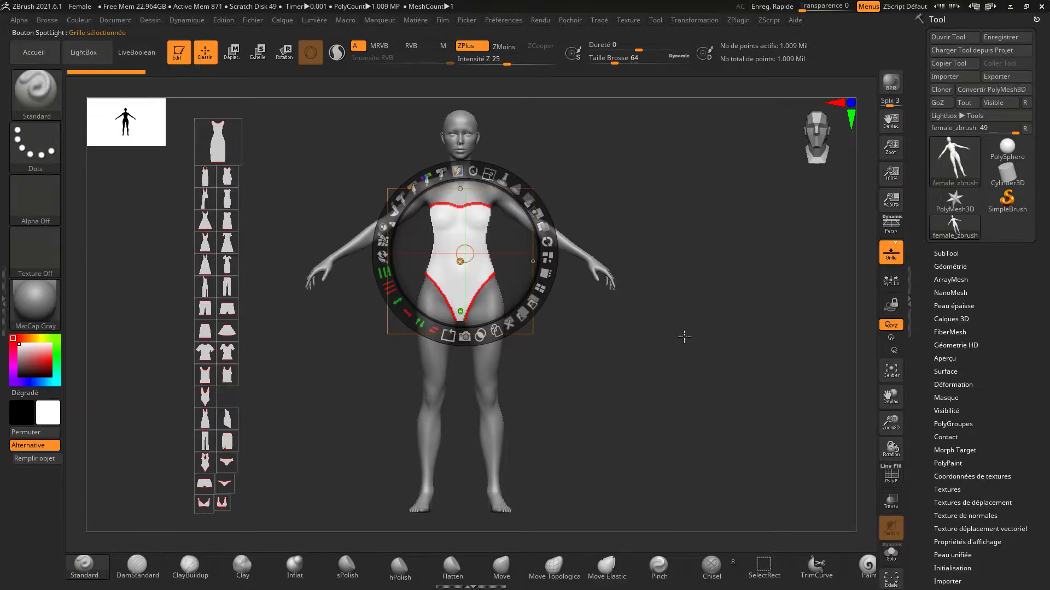
left_click(493, 180)
left_click_drag(494, 179, 505, 183)
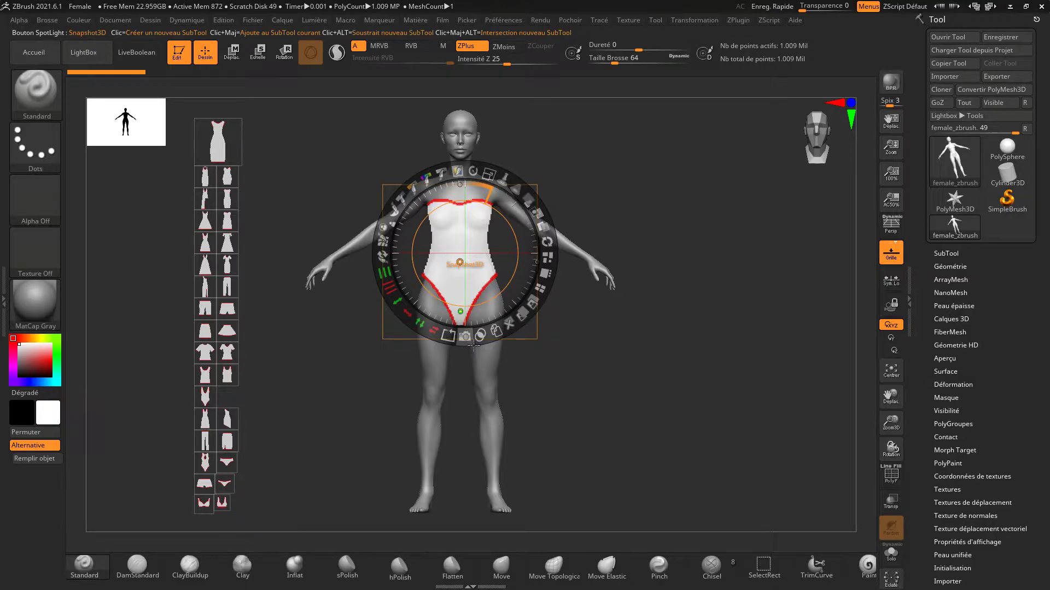
- Convert the bodysuit template into a 3D mesh with Snapshot3D and exit Spotlight
left_click(465, 337)
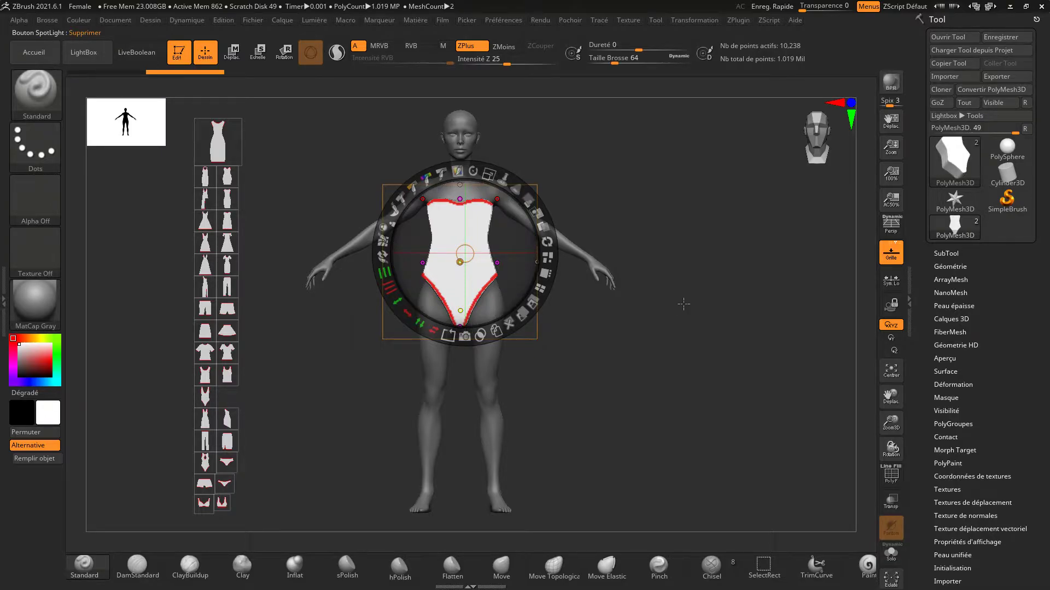
key("shift")
key("shift+z")
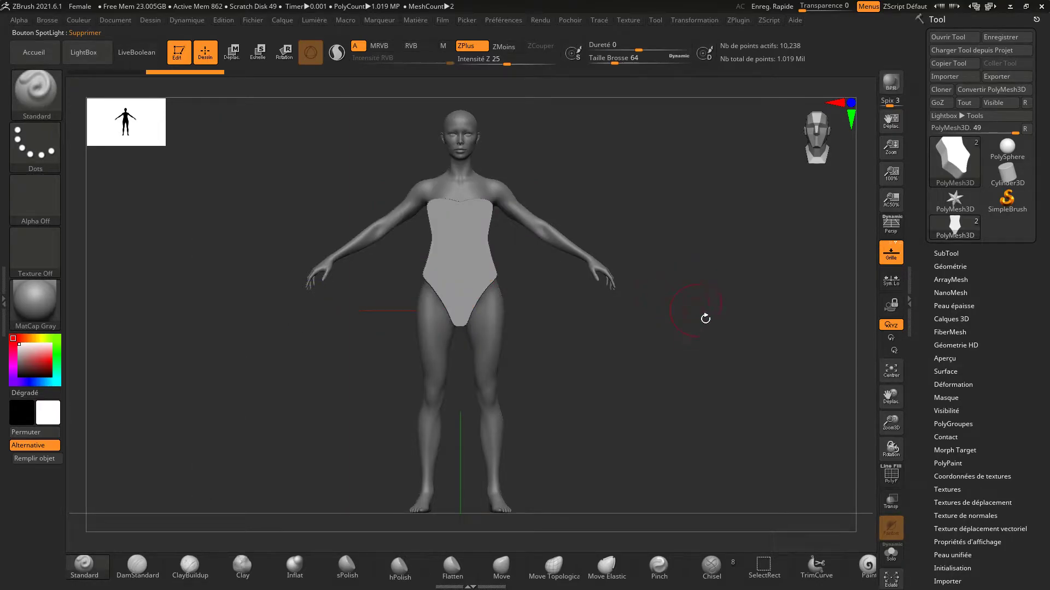
- Enable PolyF and orbit to inspect the new garment mesh's wireframe and polygroups
mouse_move(706, 318)
left_mouse_down()
mouse_move(676, 331)
mouse_move(765, 324)
mouse_move(689, 326)
left_mouse_up()
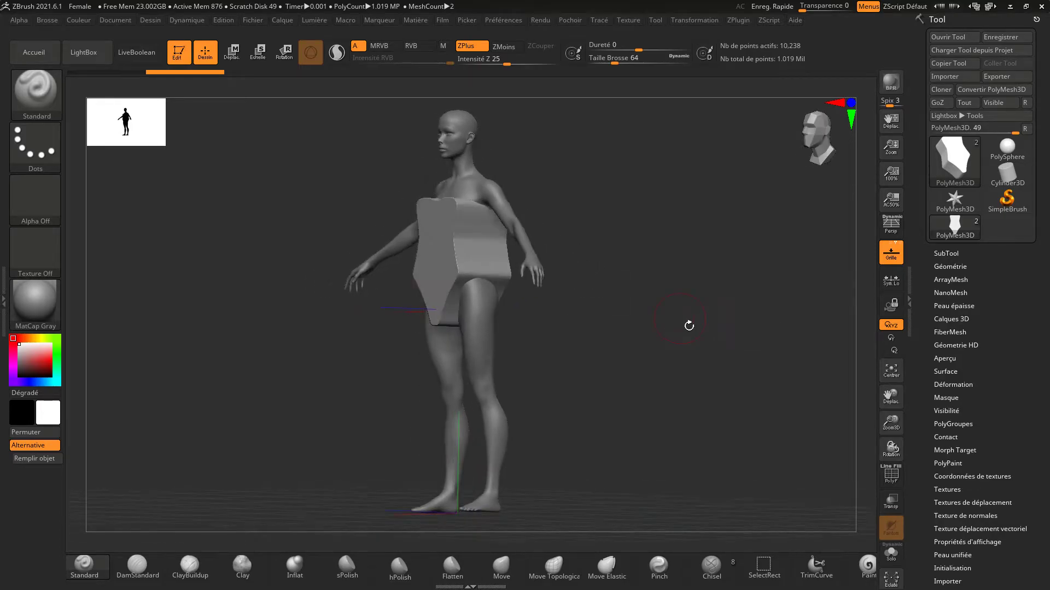
left_click_drag(891, 421, 891, 454)
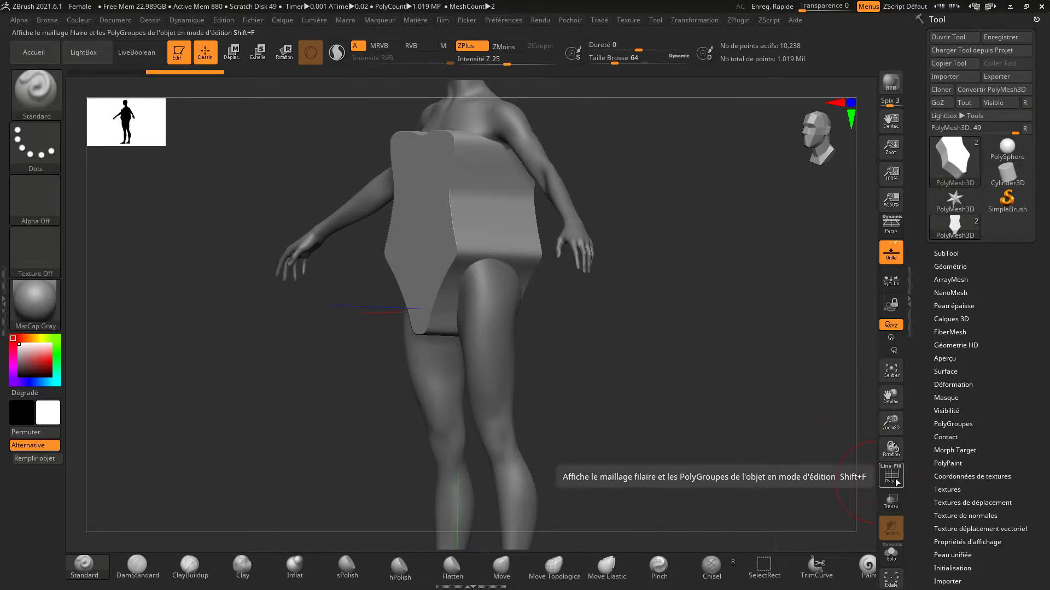
left_click(896, 482)
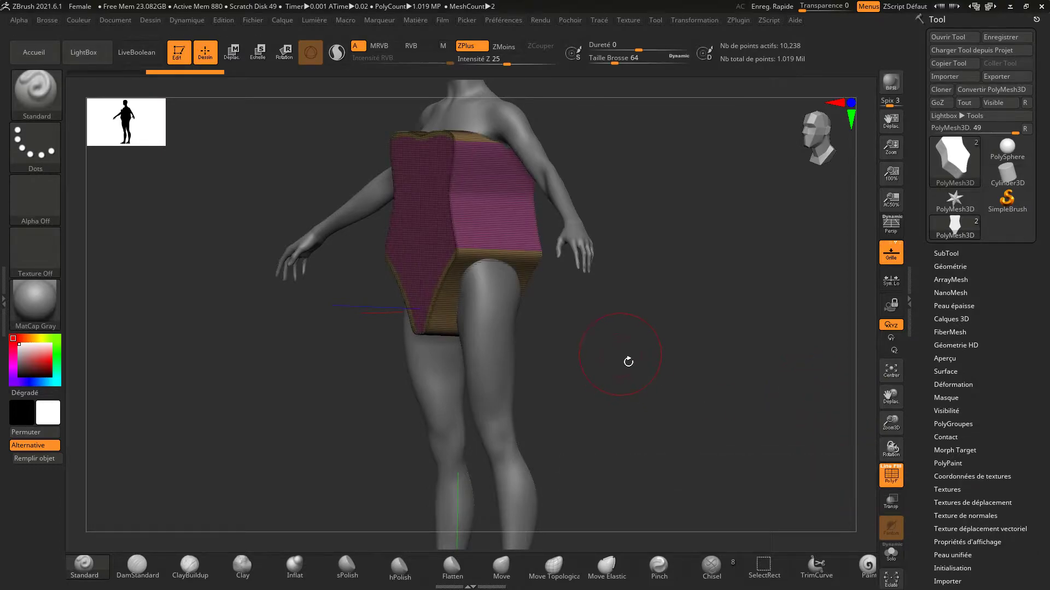
mouse_move(628, 361)
left_mouse_down()
mouse_move(747, 355)
mouse_move(668, 351)
mouse_move(728, 330)
mouse_move(691, 379)
mouse_move(670, 370)
mouse_move(663, 382)
mouse_move(558, 300)
left_mouse_up()
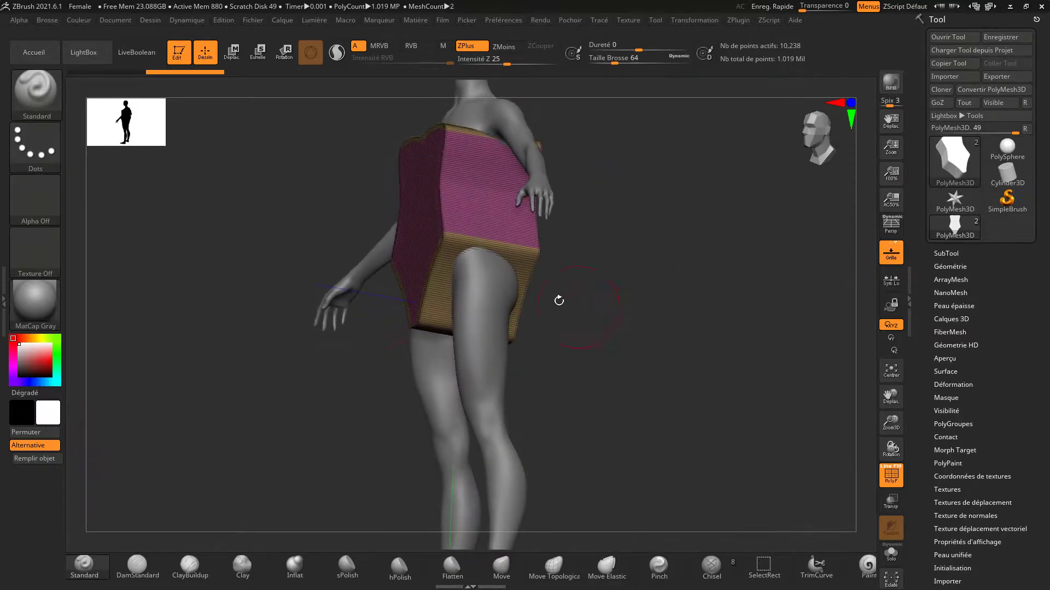
left_click_drag(652, 398, 698, 328)
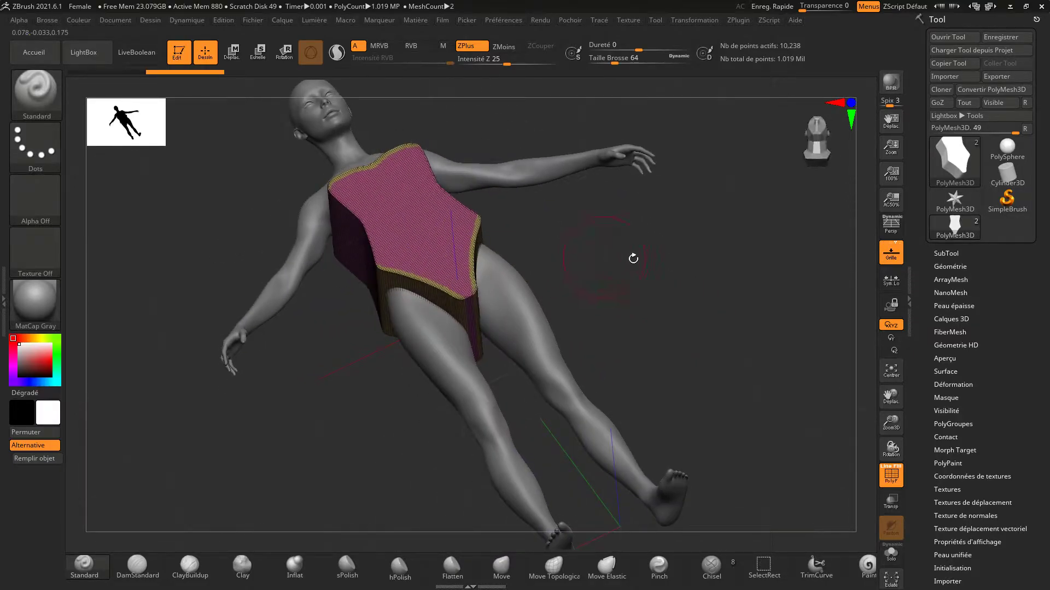
mouse_move(632, 258)
left_mouse_down()
mouse_move(670, 309)
mouse_move(673, 281)
mouse_move(645, 273)
mouse_move(628, 335)
left_mouse_up()
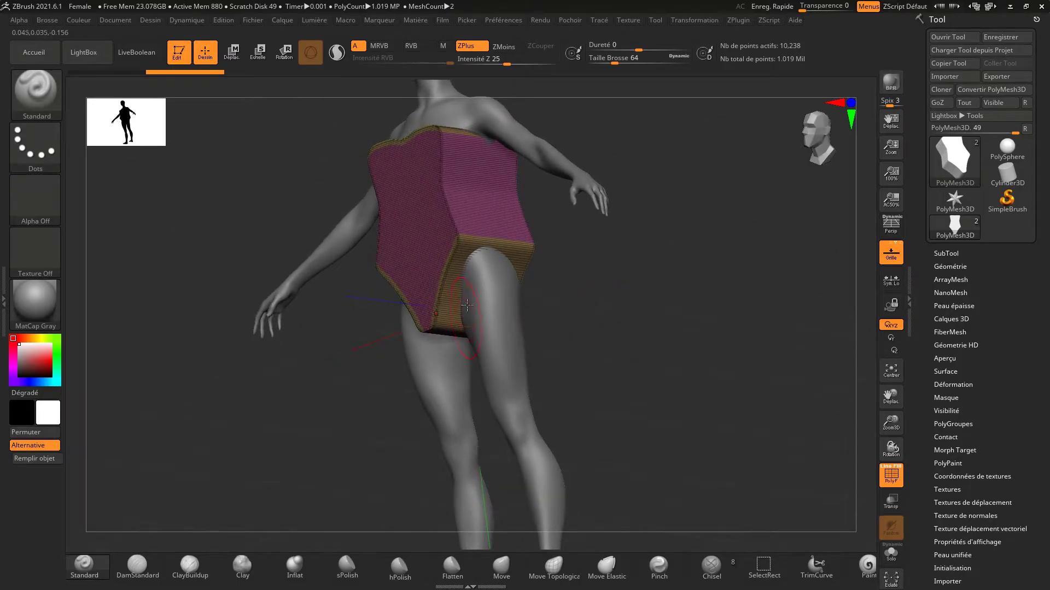
- Isolate the brown edge-strip polygroup and toggle visibility to inspect it
key("ctrl+shift")
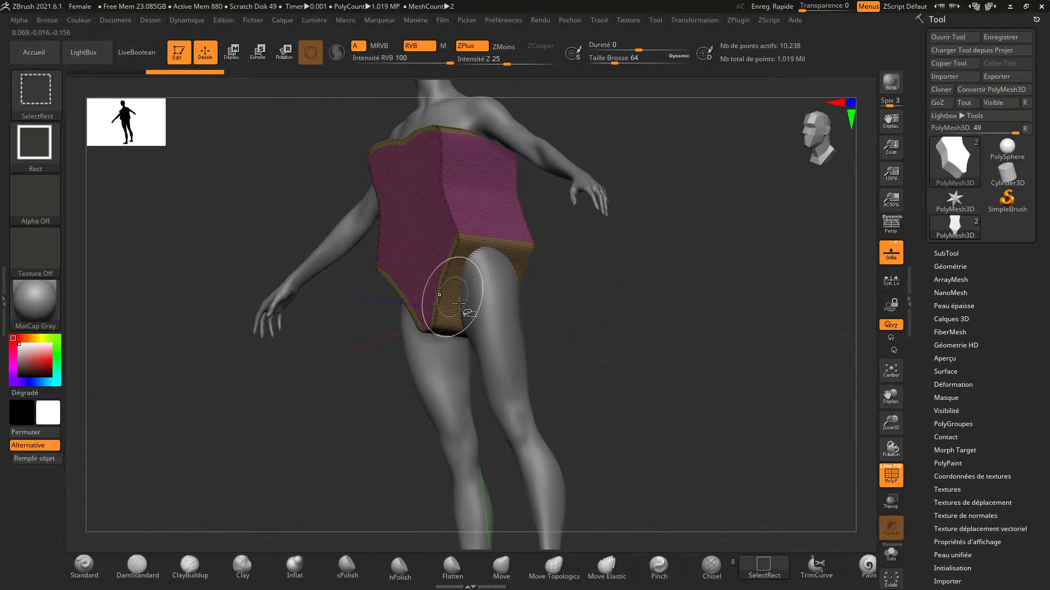
left_click(448, 298, "ctrl+shift")
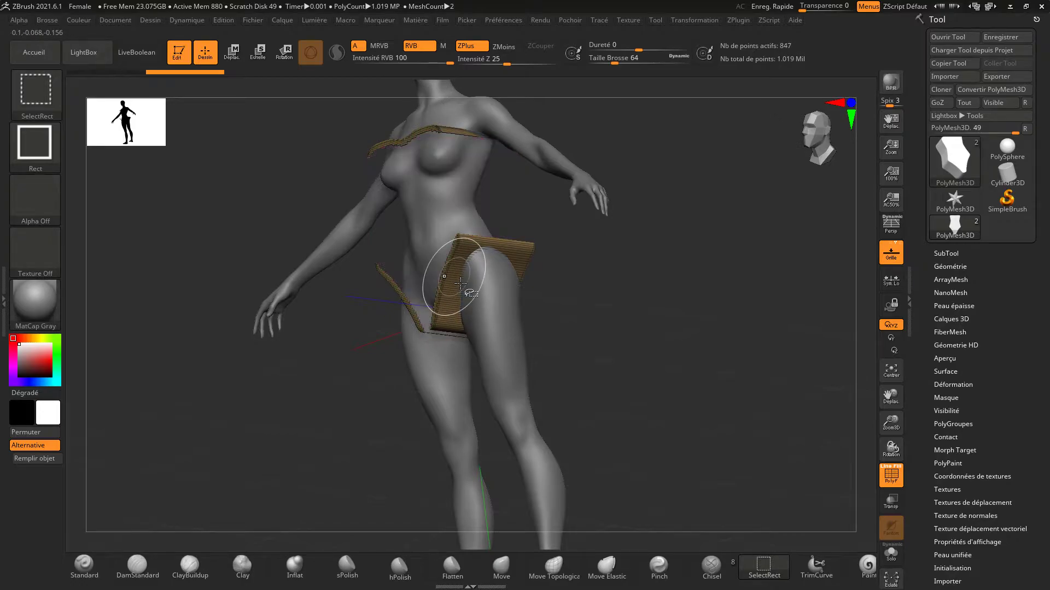
left_click_drag(634, 307, 653, 312)
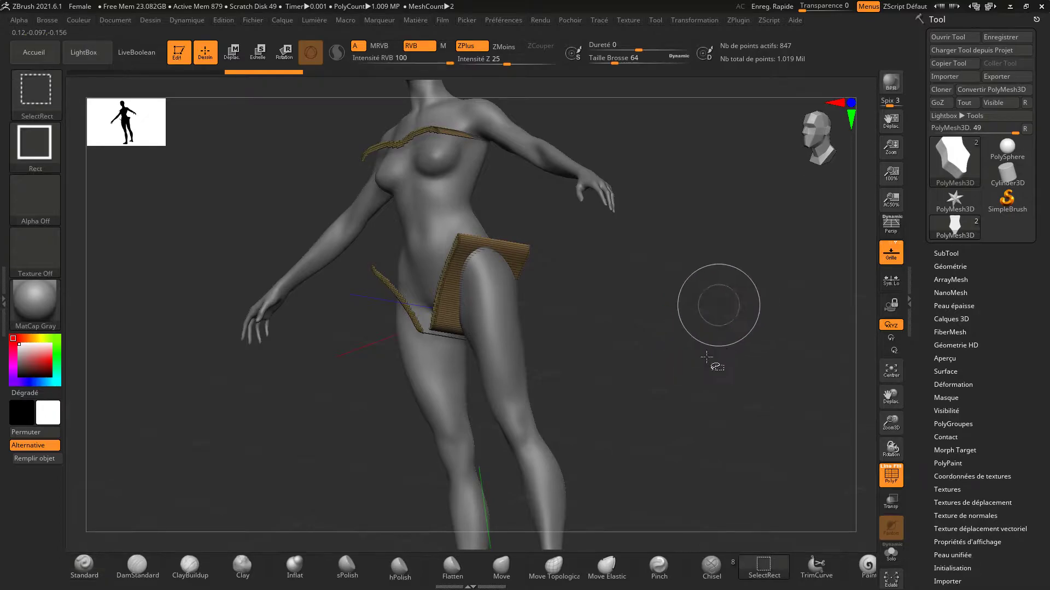
left_click(683, 333, "ctrl+shift")
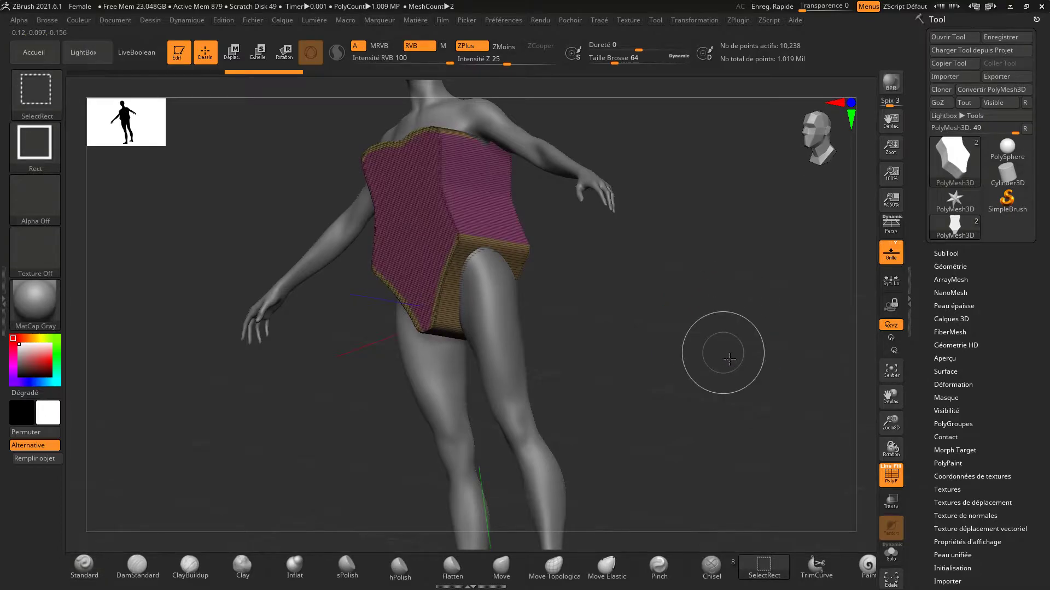
left_click(462, 276, "ctrl+shift")
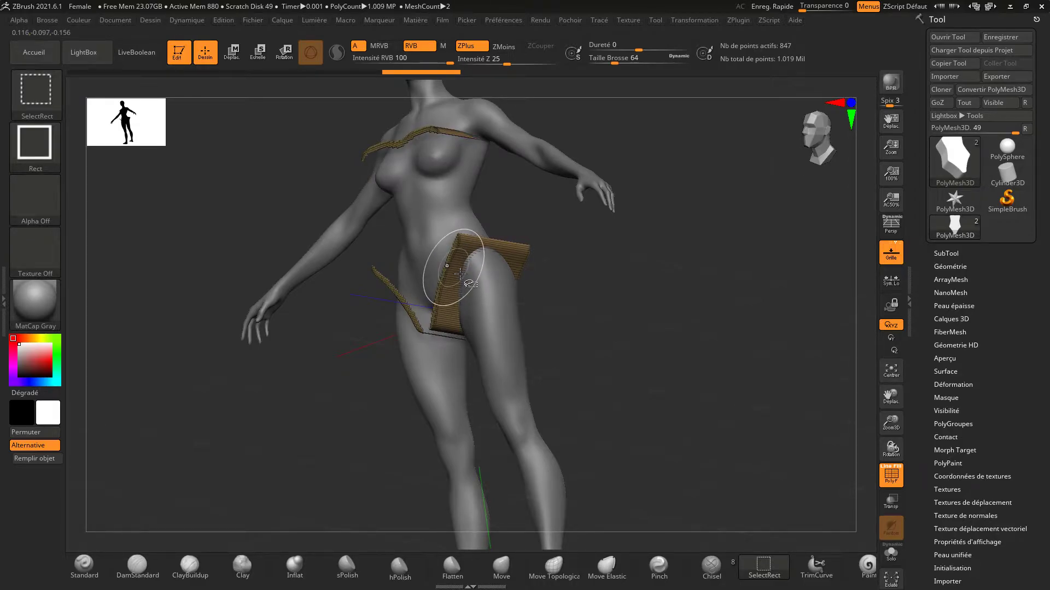
left_click(681, 353, "ctrl+shift")
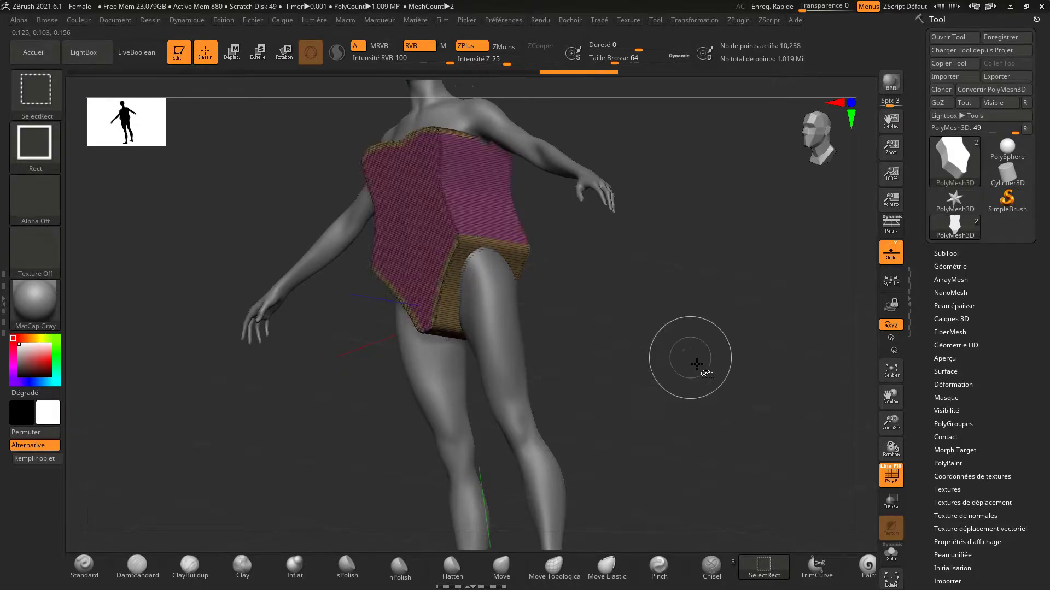
- Hide the brown strips, leaving only the pink panel, and return to front view
left_click(473, 296, "ctrl+shift")
left_click(668, 311, "ctrl+shift")
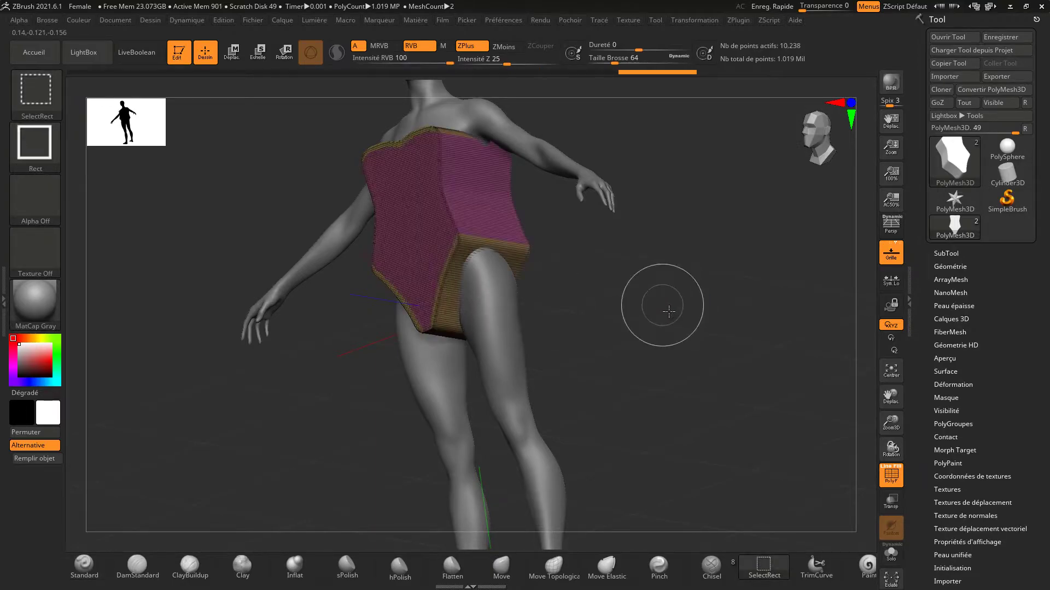
left_click(450, 290, "ctrl+shift")
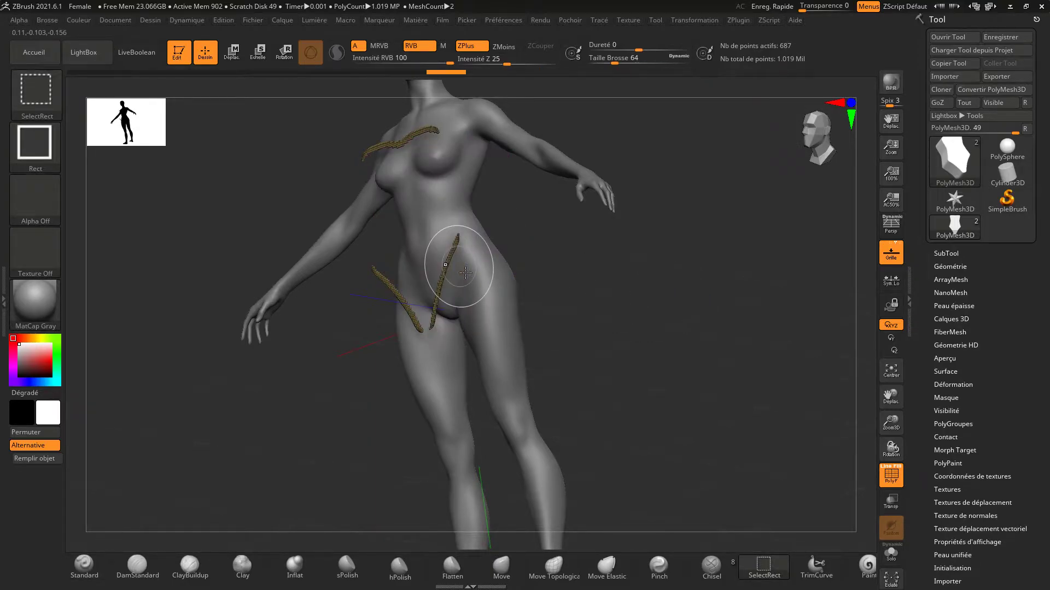
left_click(465, 272, "ctrl+shift")
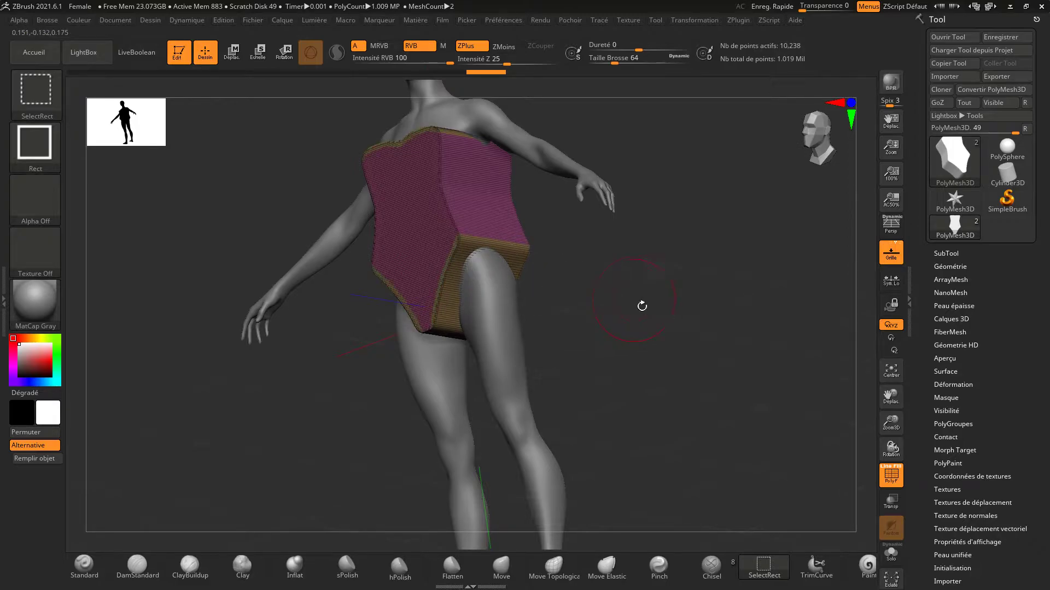
mouse_move(640, 305)
left_mouse_down()
mouse_move(673, 318)
mouse_move(609, 309)
mouse_move(616, 316)
left_mouse_up()
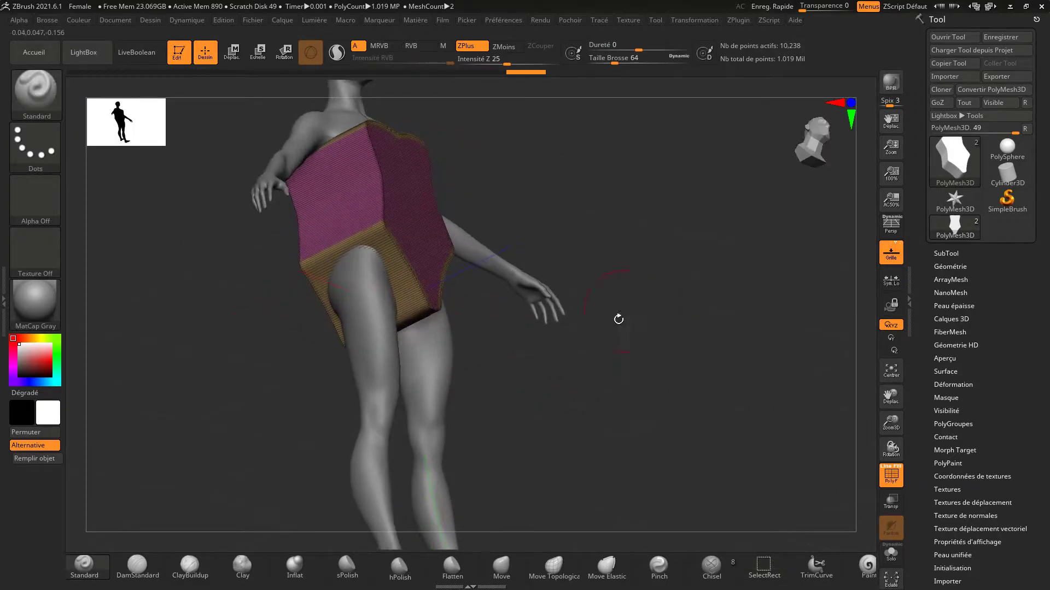
left_click(391, 241, "ctrl+shift")
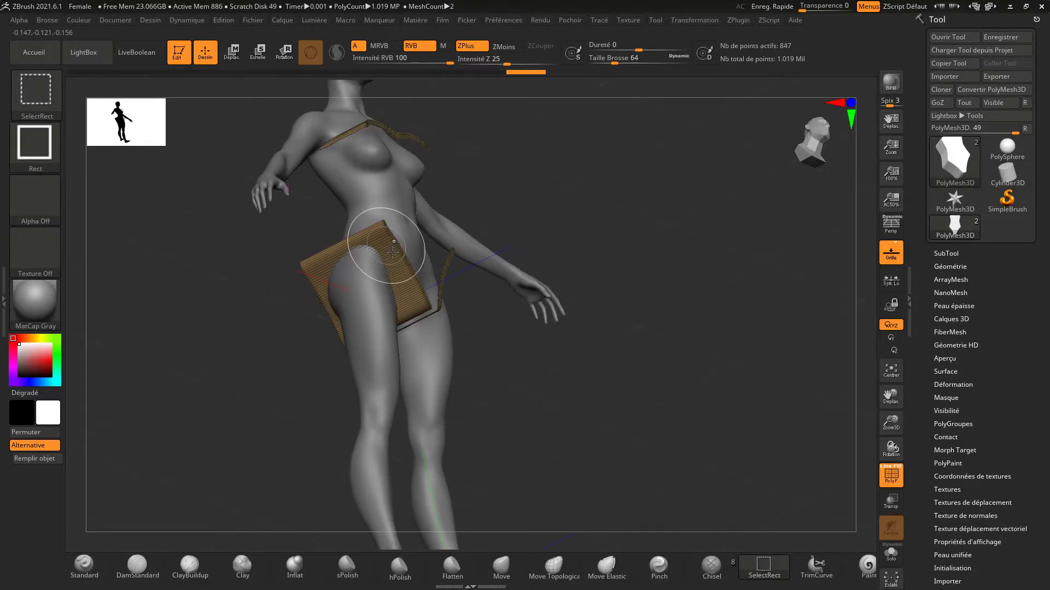
mouse_move(656, 346)
left_mouse_down()
mouse_move(618, 400)
mouse_move(660, 392)
mouse_move(660, 340)
mouse_move(586, 422)
mouse_move(680, 371)
mouse_move(640, 387)
left_mouse_up()
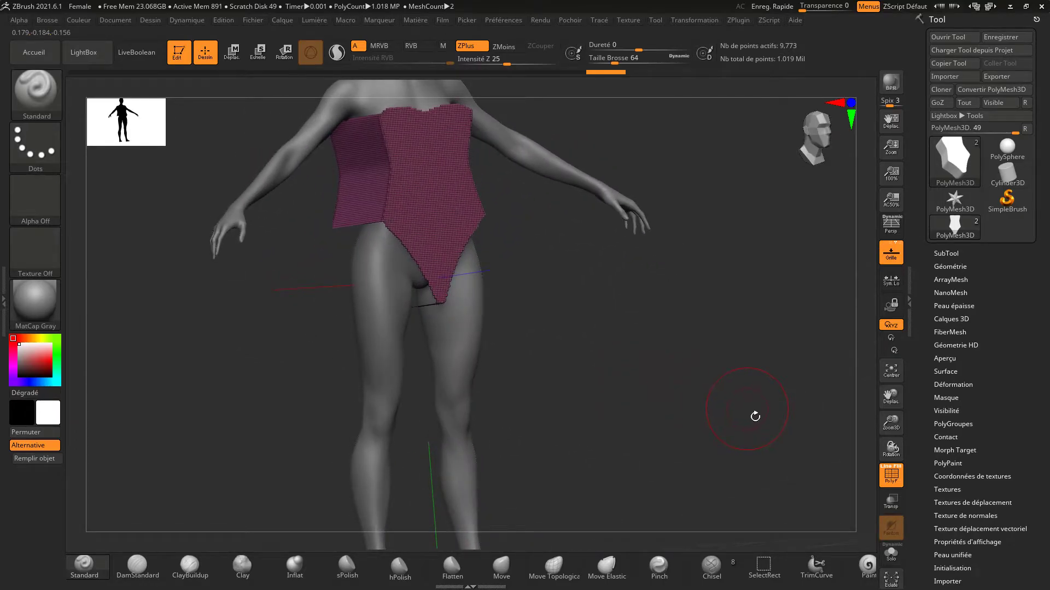
mouse_move(745, 440)
left_mouse_down()
mouse_move(644, 367)
mouse_move(696, 366)
mouse_move(694, 350)
mouse_move(664, 361)
mouse_move(788, 344)
left_mouse_up()
left_click(952, 267)
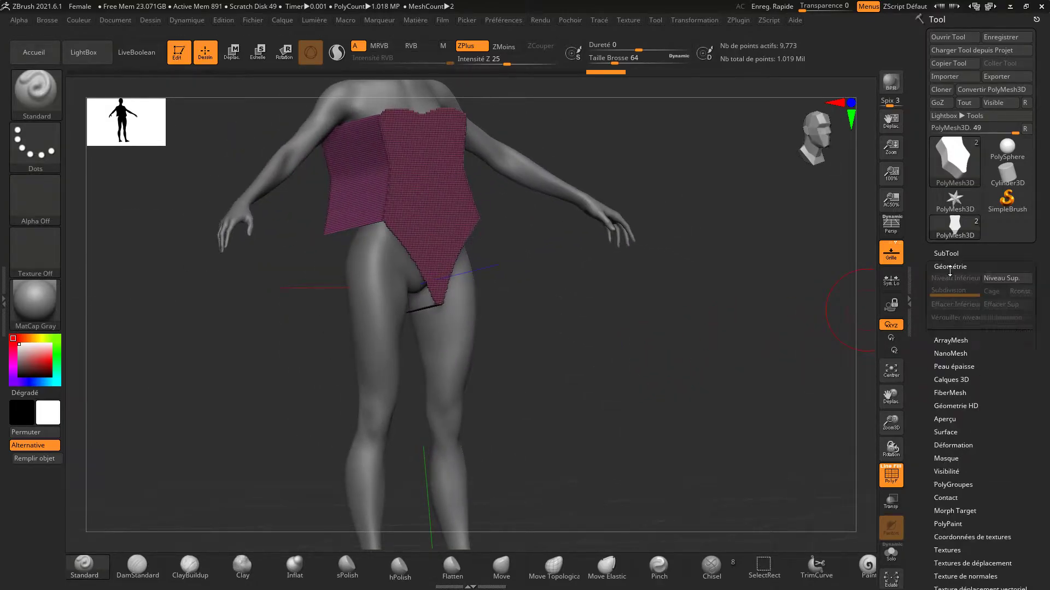
left_click_drag(1035, 479, 1035, 229)
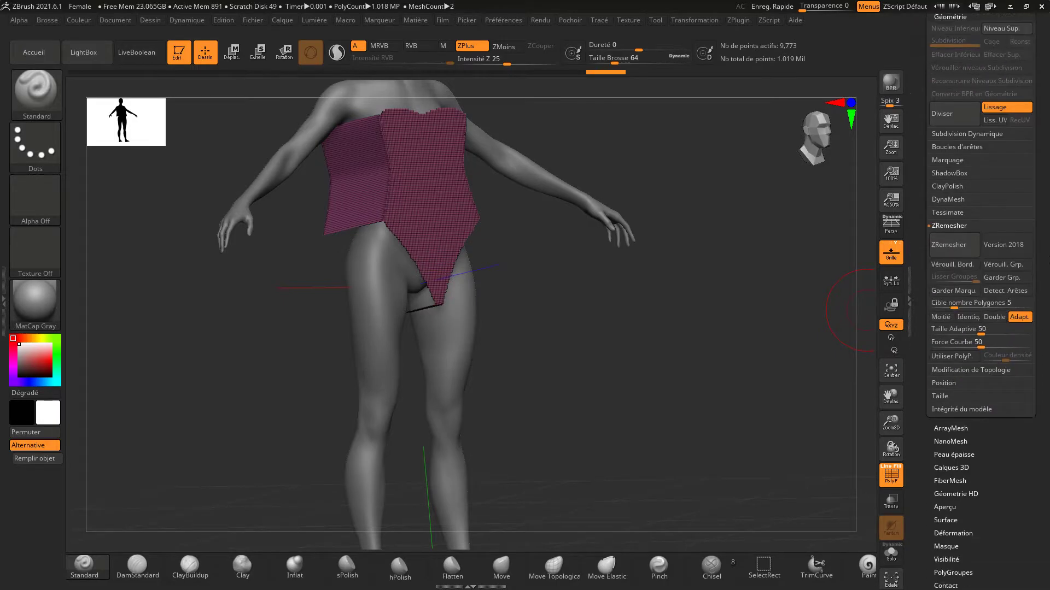
left_click(944, 370)
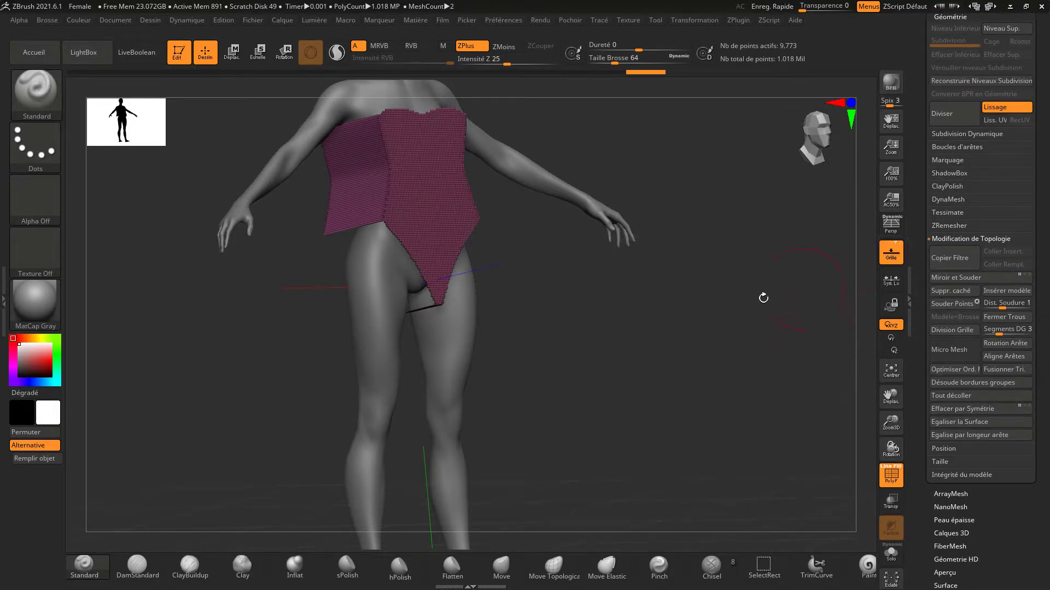
mouse_move(713, 314)
left_mouse_down("shift")
mouse_move(690, 338)
mouse_move(660, 314)
left_mouse_up("shift")
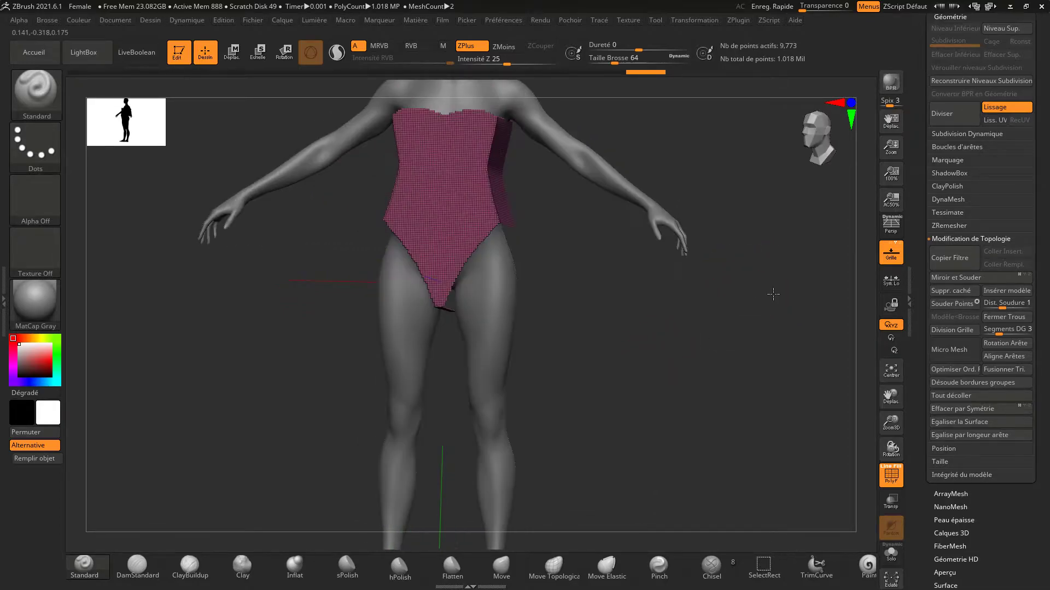
left_click_drag(740, 292, 842, 259, "shift")
scroll(978, 219, "up", 5)
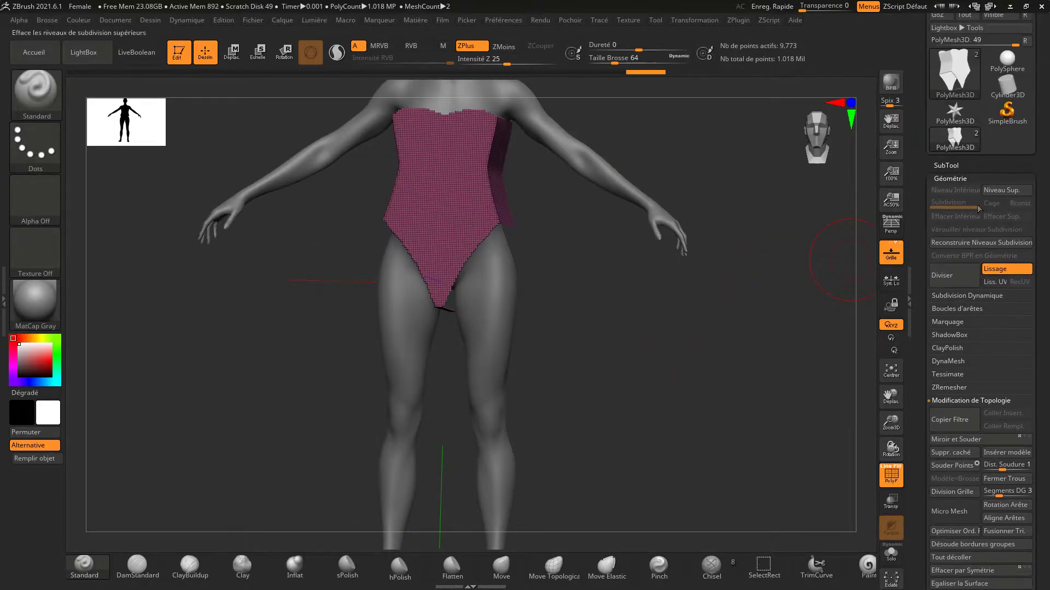
left_click(949, 179)
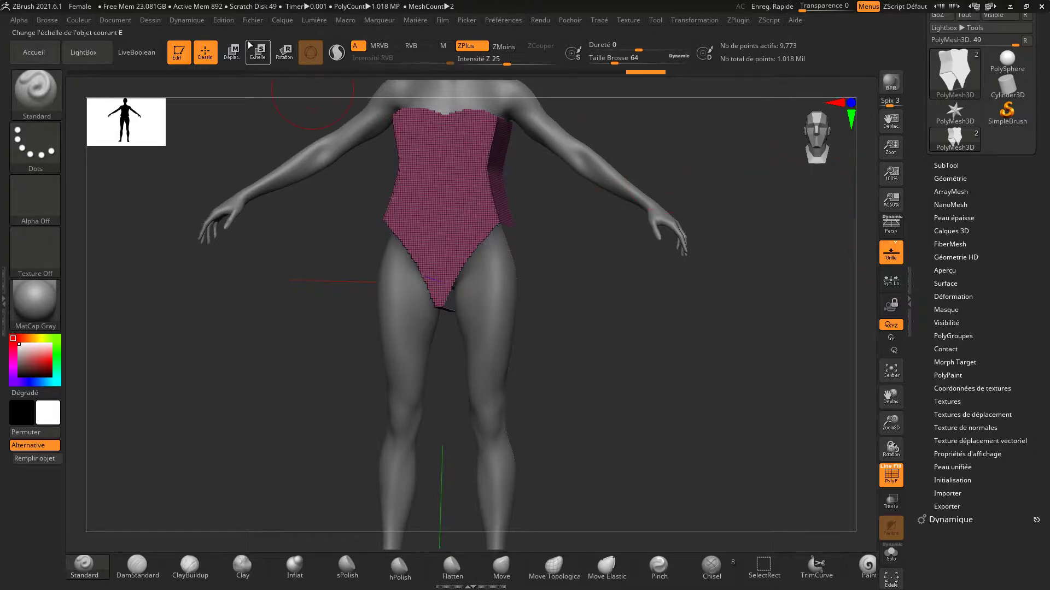
- Dock the Dynamics settings in the side tray and leave gravity off
left_click(194, 22)
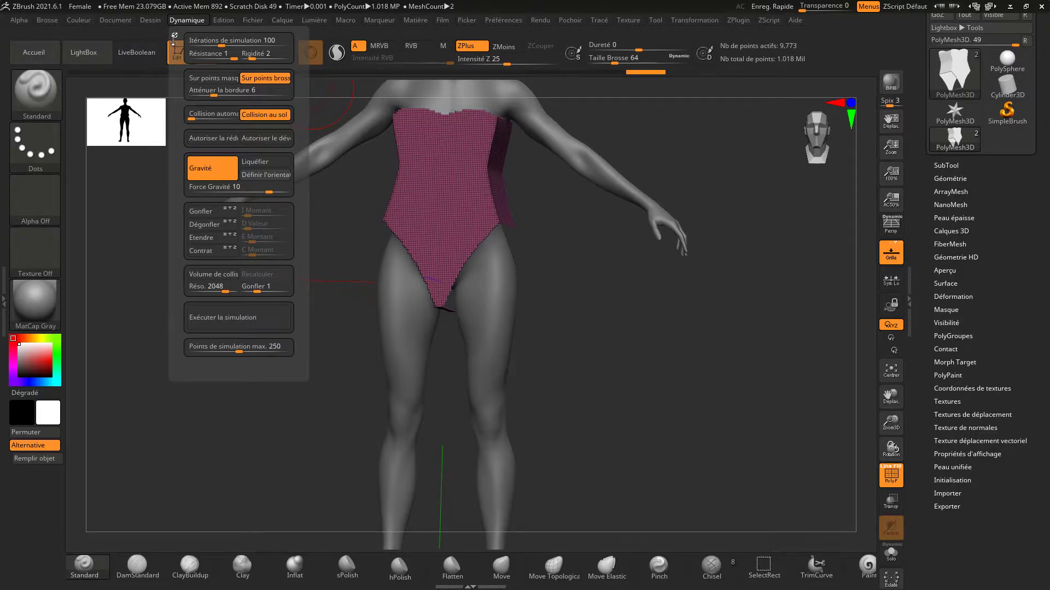
left_click(174, 36)
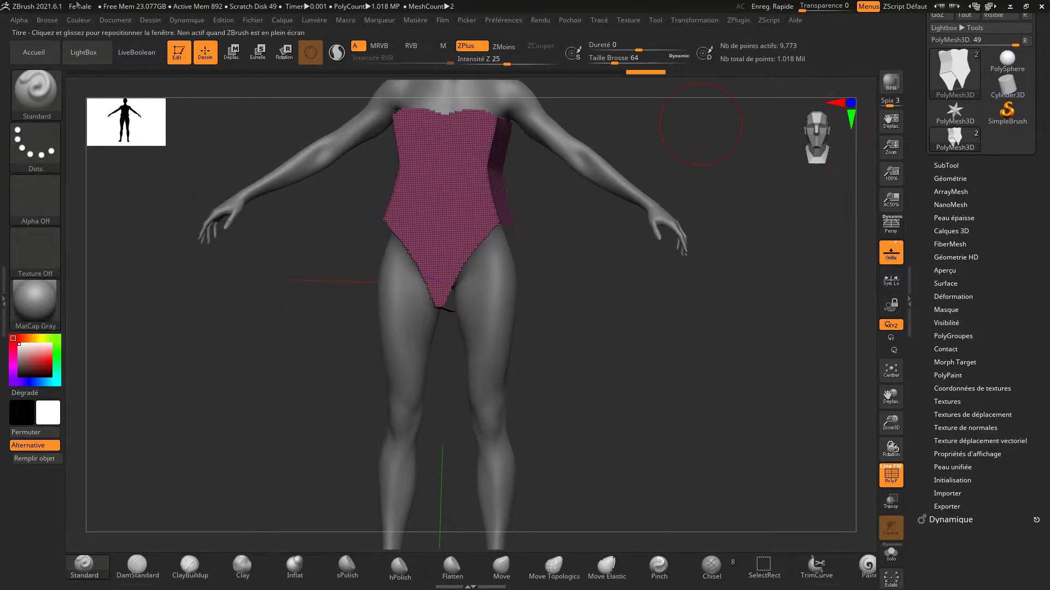
scroll(1001, 320, "down", 3)
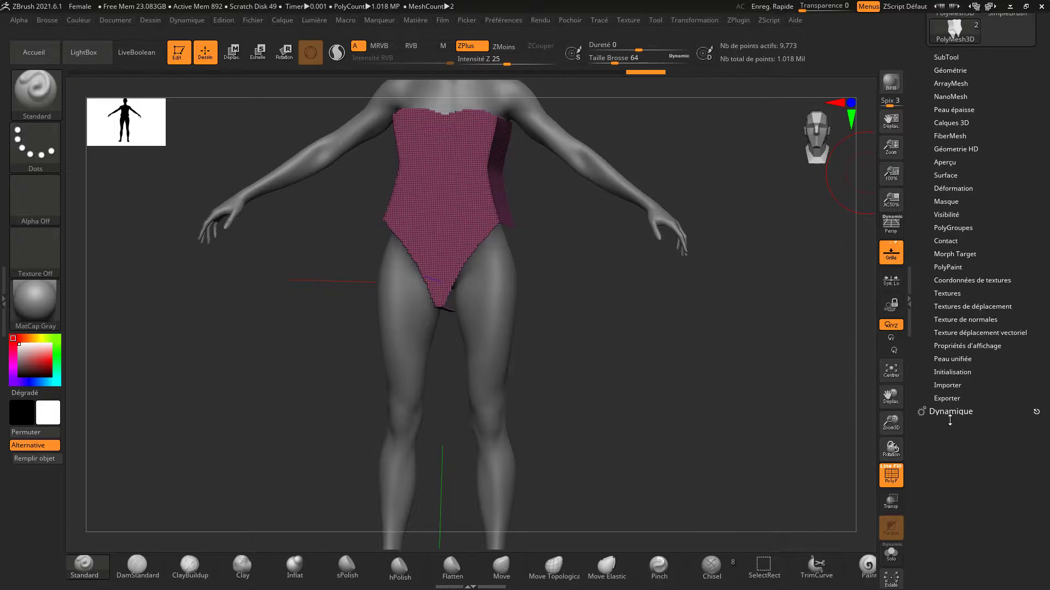
left_click(950, 420)
scroll(1029, 368, "down", 2)
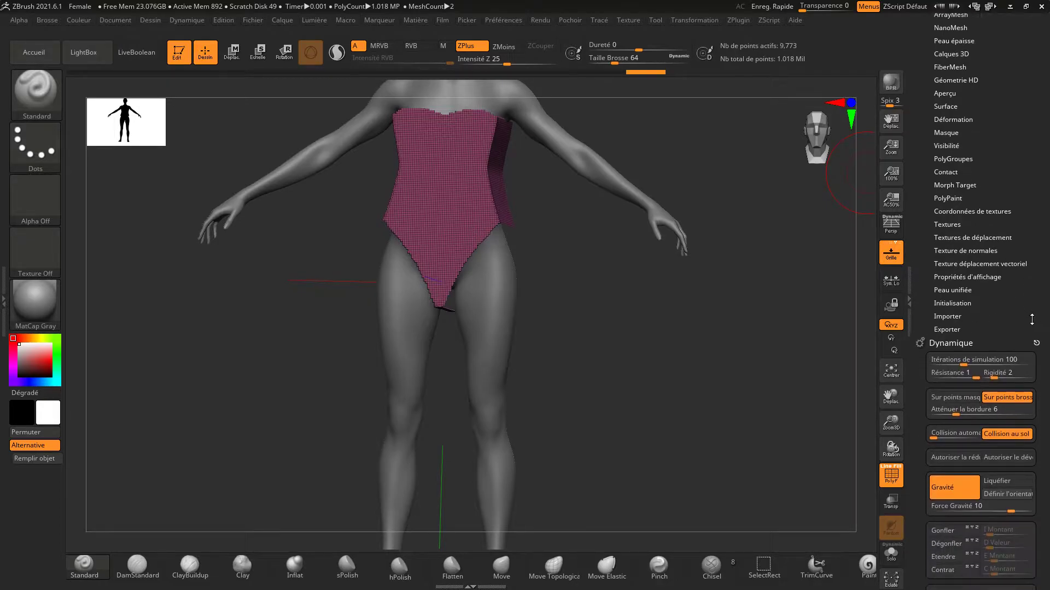
scroll(1029, 368, "down", 3)
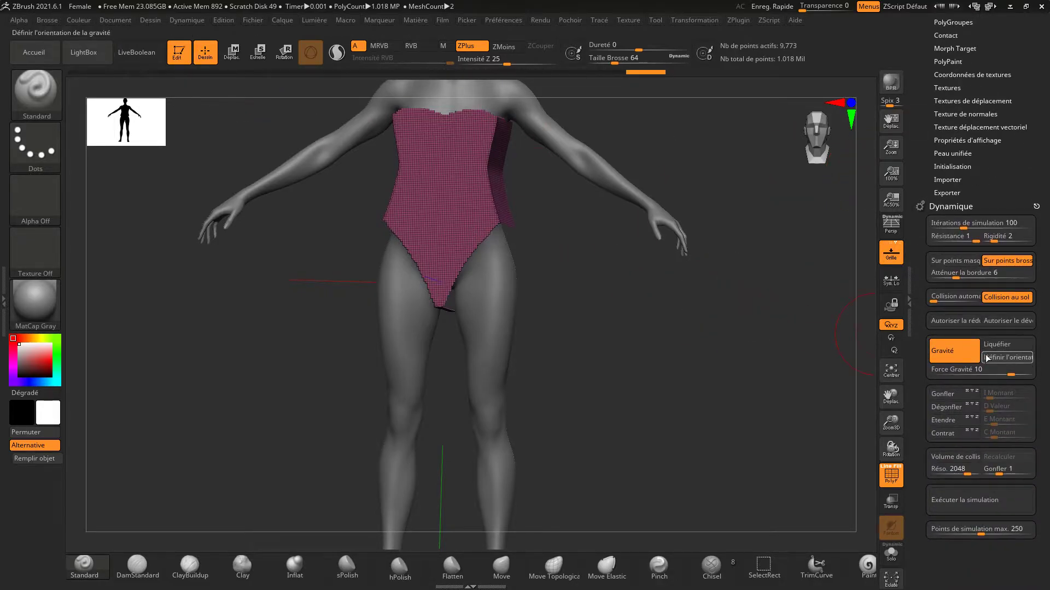
left_click(957, 353)
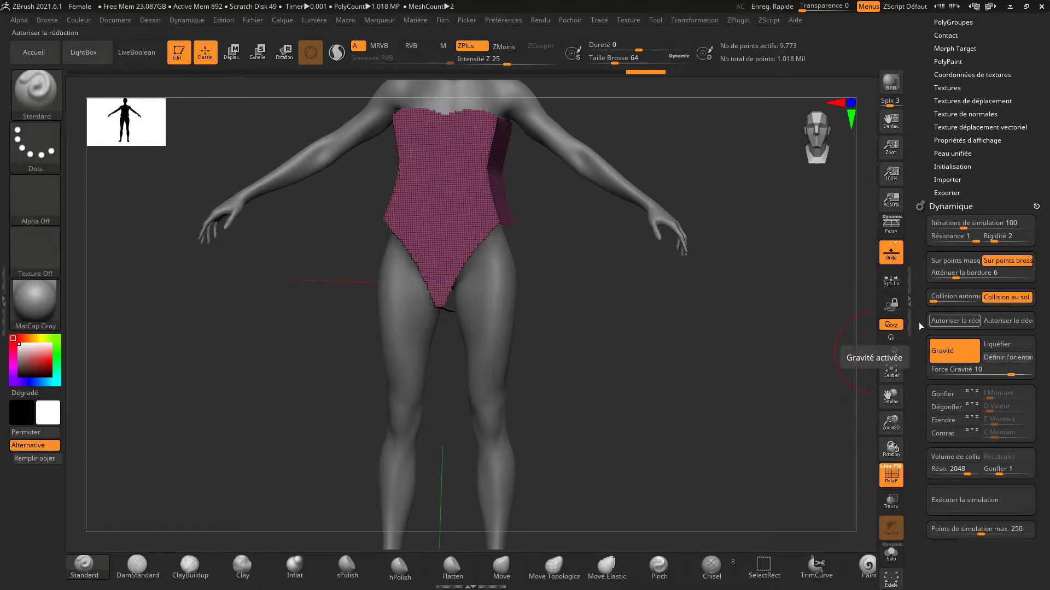
left_click(950, 356)
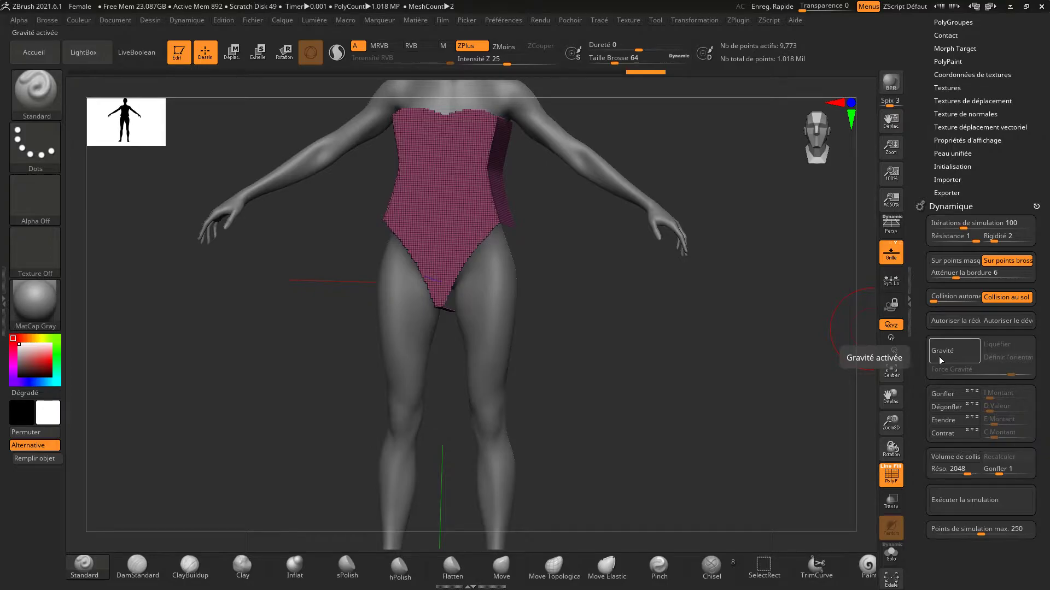
- Enable the collision volume at resolution 3200 with 0.5 inflate and recalculate it
left_click(945, 459)
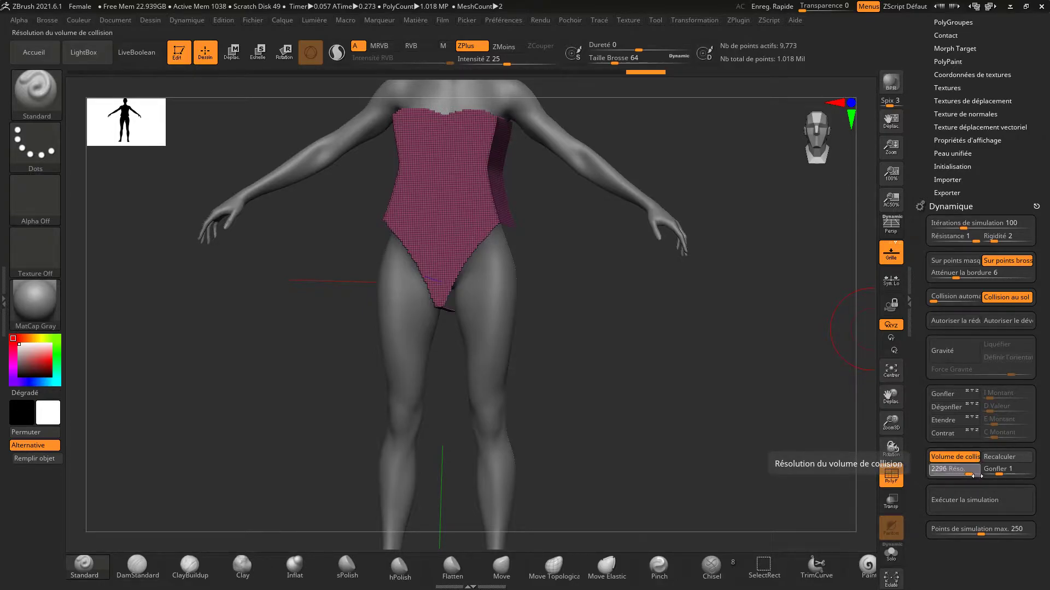
left_click_drag(972, 475, 995, 478)
type("0.")
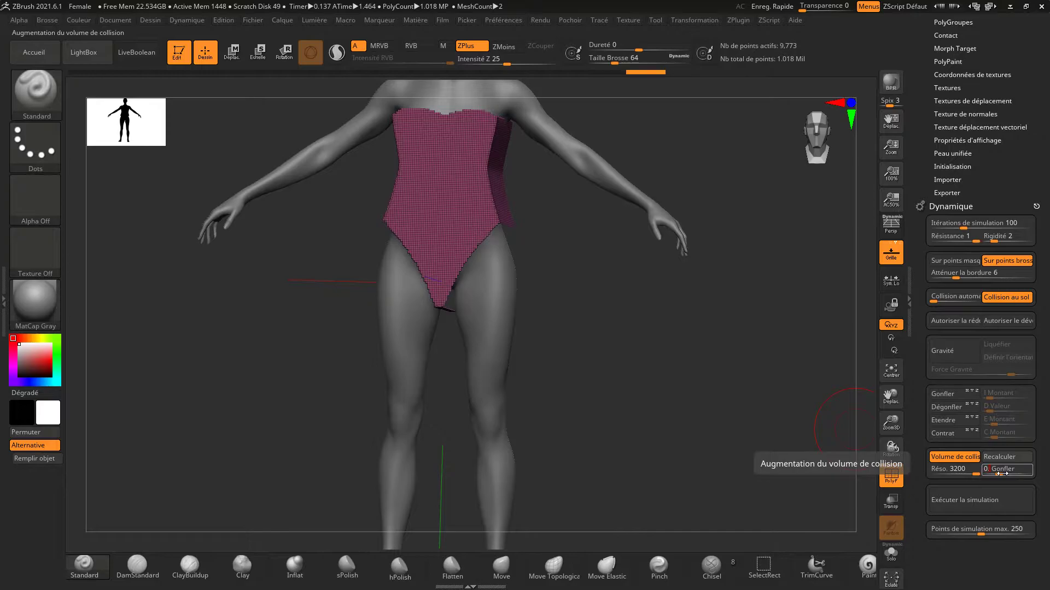
type("5")
key("Return")
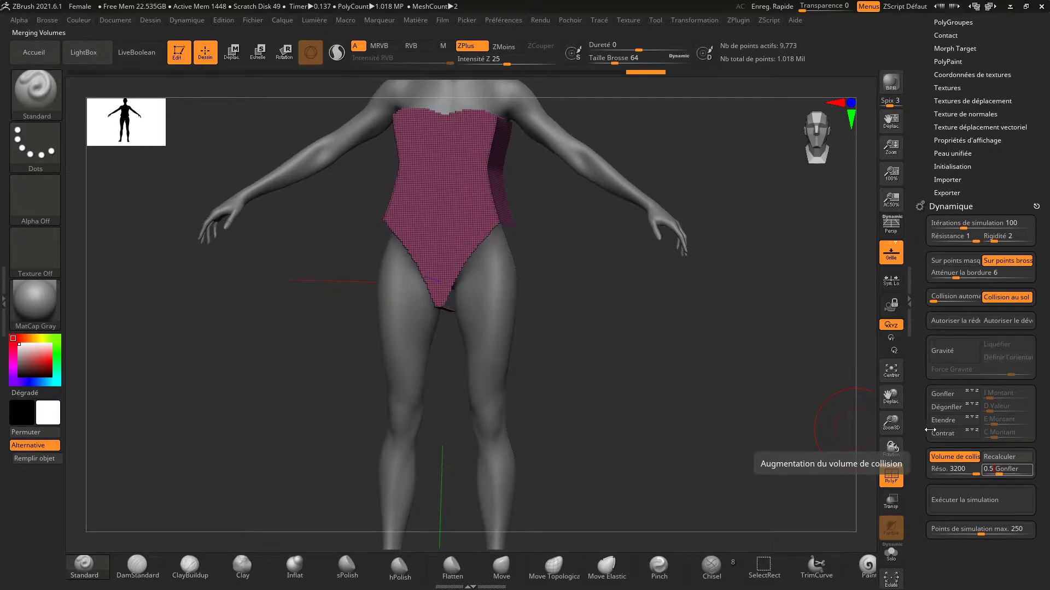
left_click(997, 460)
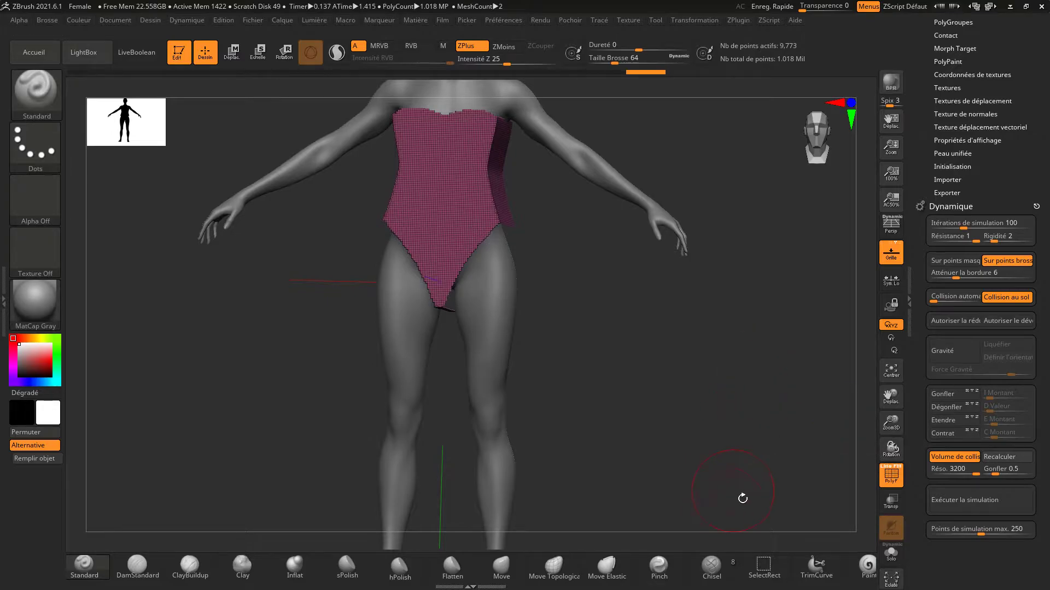
- Switch Contract on with a contract amount of 0.3
mouse_move(734, 398)
left_mouse_down()
mouse_move(691, 401)
mouse_move(852, 421)
left_mouse_up()
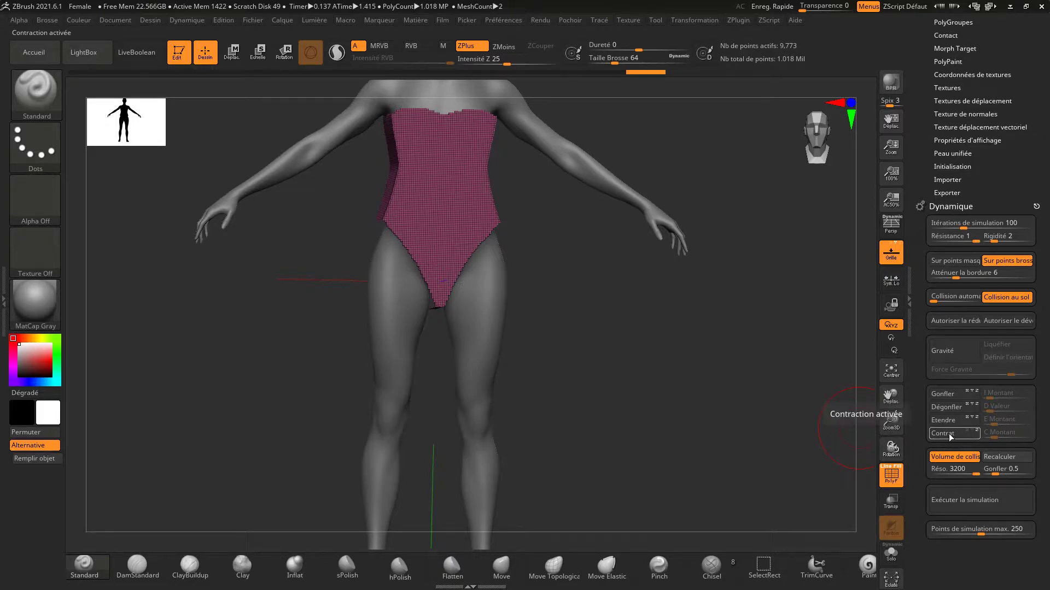
left_click(949, 434)
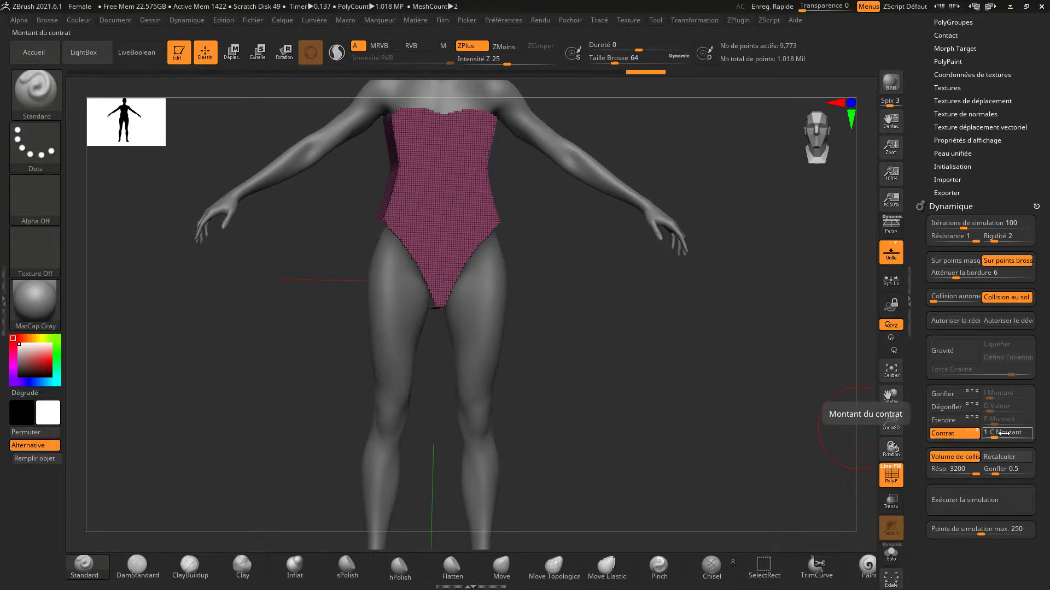
left_click(1008, 435)
type("3")
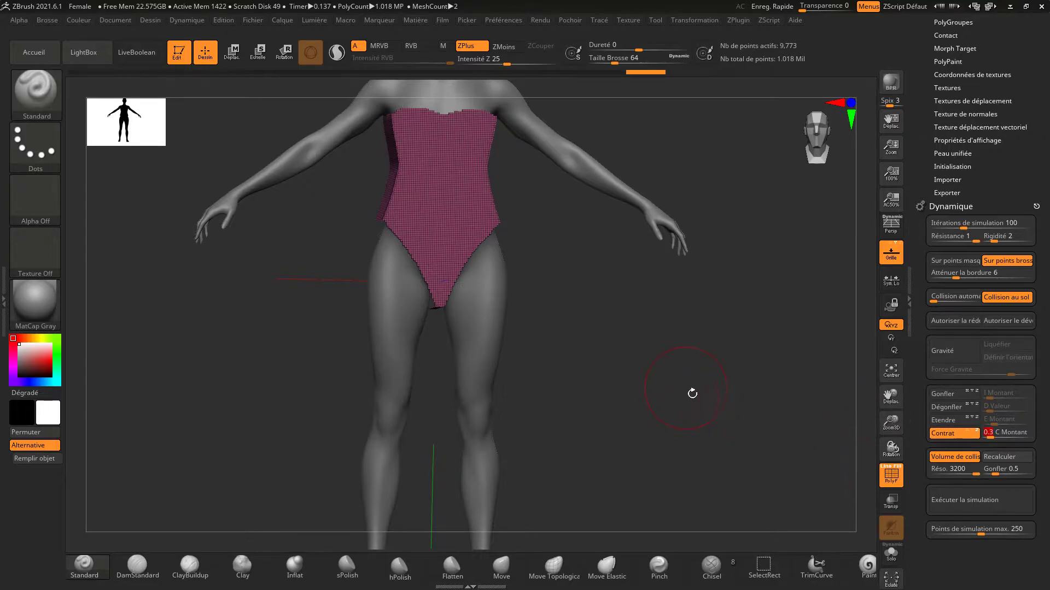
left_click_drag(680, 377, 855, 429)
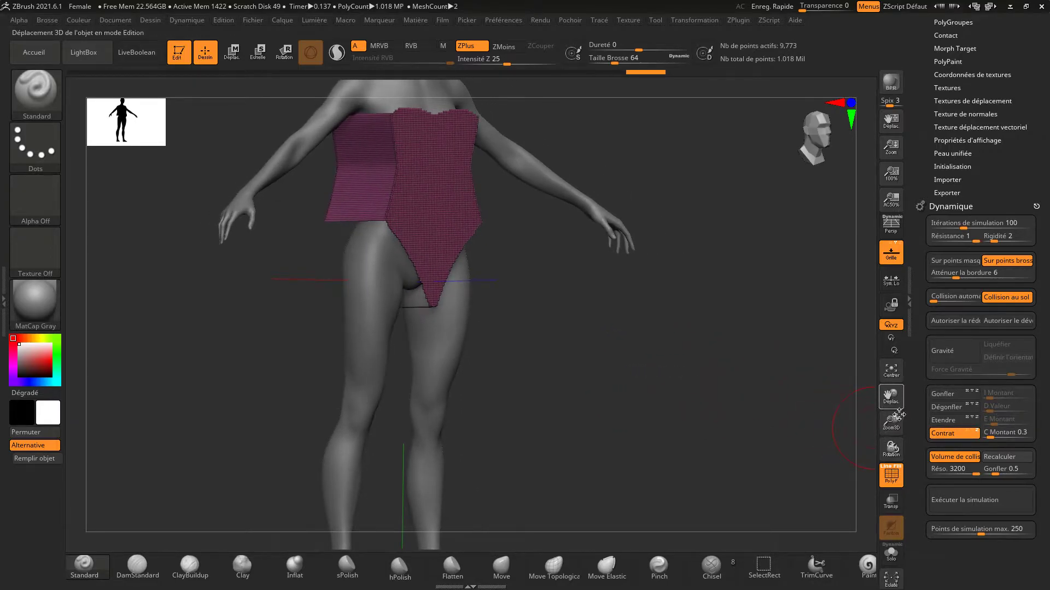
- Run the cloth simulation and orbit around to watch the bodysuit drape
mouse_move(891, 395)
left_mouse_down()
mouse_move(907, 427)
mouse_move(962, 480)
left_mouse_up()
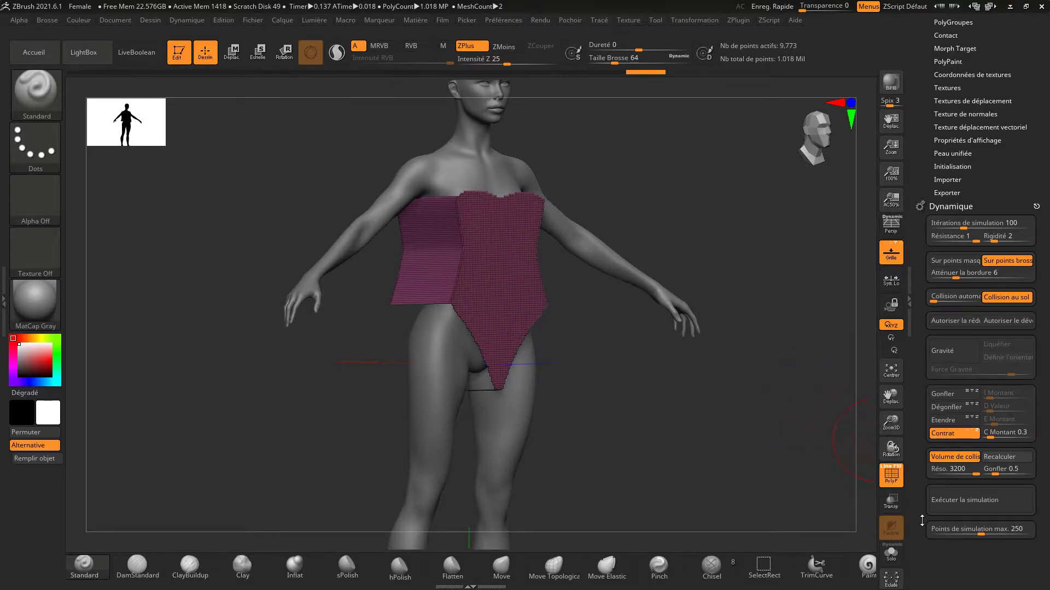
left_click(953, 501)
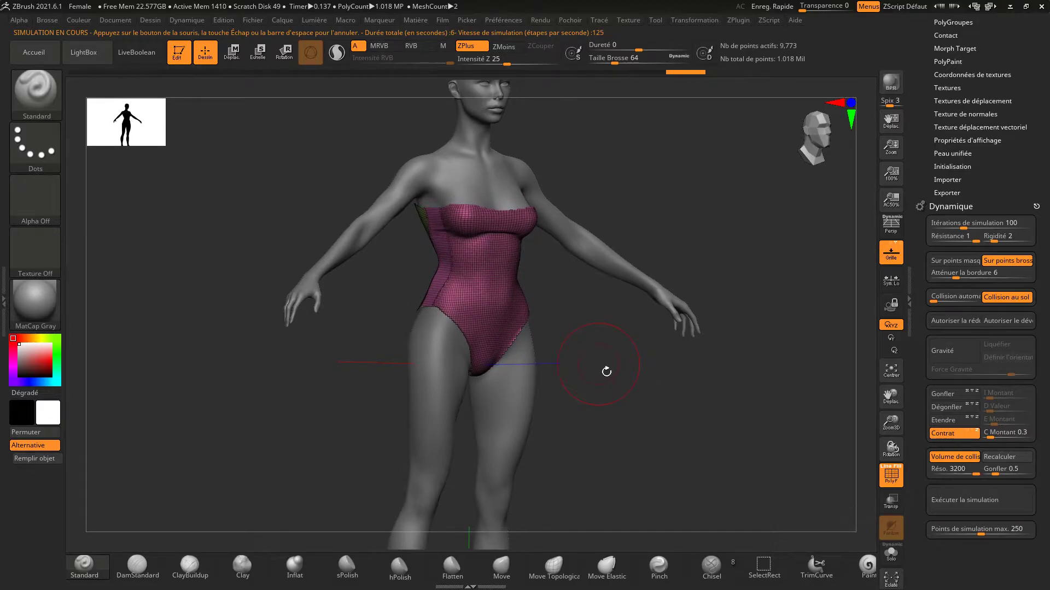
left_click_drag(606, 371, 673, 370)
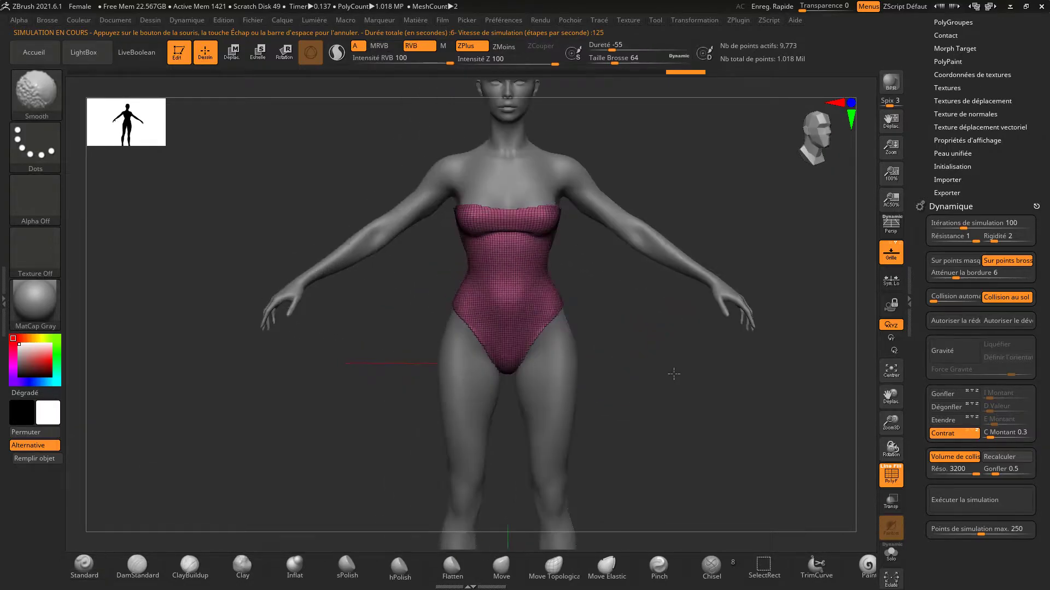
mouse_move(891, 422)
left_mouse_down()
mouse_move(896, 449)
mouse_move(897, 410)
mouse_move(741, 418)
mouse_move(659, 402)
mouse_move(746, 385)
mouse_move(733, 307)
mouse_move(749, 375)
mouse_move(748, 410)
mouse_move(741, 403)
mouse_move(762, 411)
left_mouse_up()
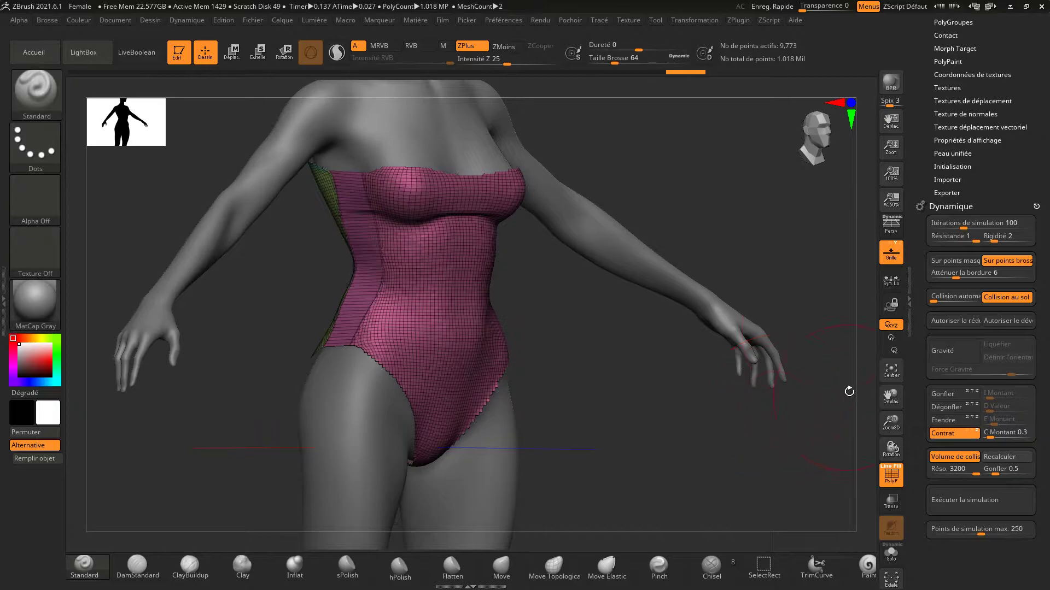
- Collapse the Dynamics settings and inspect the fitted bodysuit from side and front
left_click(946, 210)
mouse_move(718, 219)
left_mouse_down()
mouse_move(756, 215)
mouse_move(745, 286)
mouse_move(757, 281)
mouse_move(742, 284)
left_mouse_up()
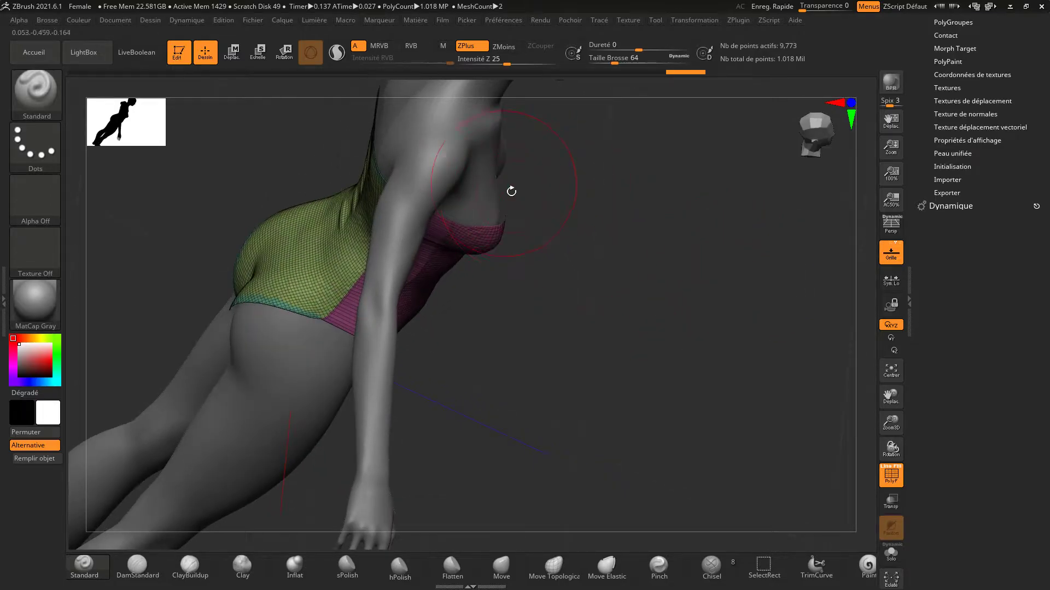
mouse_move(632, 333)
left_mouse_down()
mouse_move(713, 291)
mouse_move(686, 265)
mouse_move(733, 274)
mouse_move(721, 284)
mouse_move(745, 293)
mouse_move(716, 276)
mouse_move(682, 307)
mouse_move(694, 295)
mouse_move(685, 263)
mouse_move(694, 246)
mouse_move(719, 248)
mouse_move(714, 241)
mouse_move(671, 294)
mouse_move(681, 307)
left_mouse_up()
- Duplicate the bodysuit subtool into PolyMesh3D1 and hide the original PolyMesh3D
scroll(1031, 408, "up", 5)
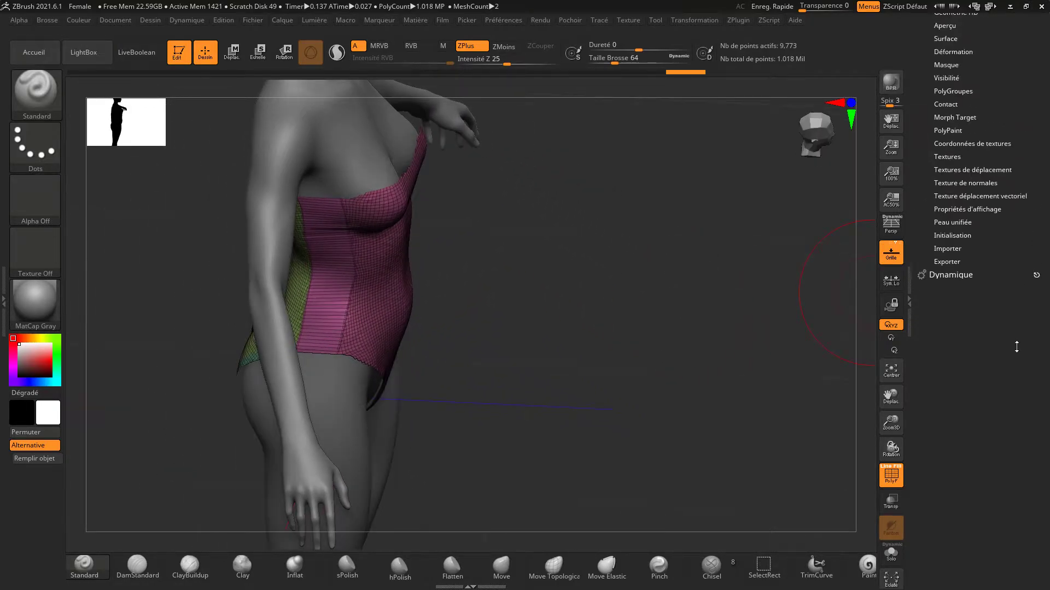
scroll(1031, 407, "up", 5)
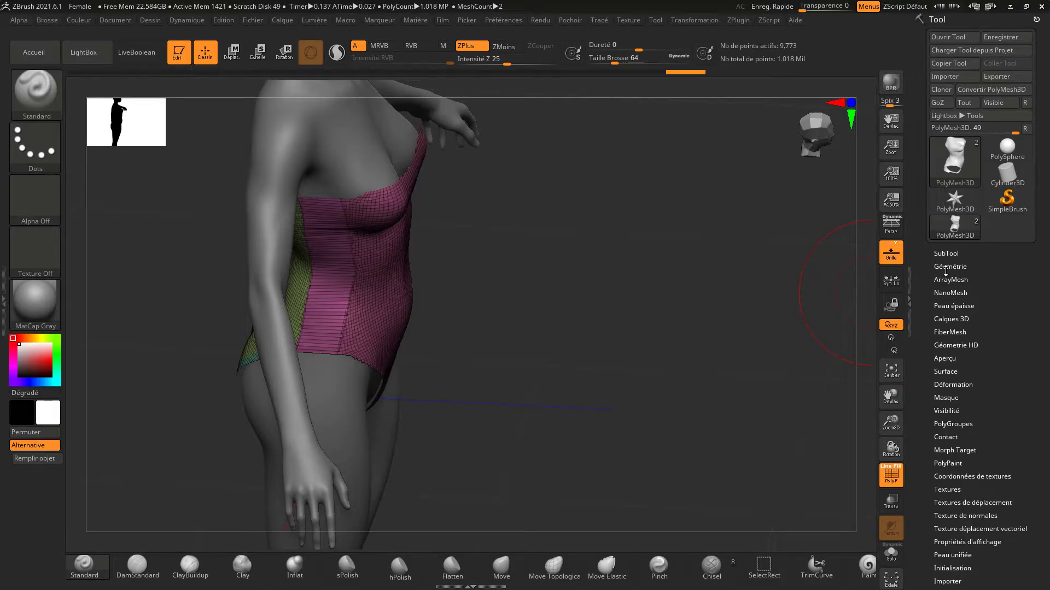
left_click(942, 254)
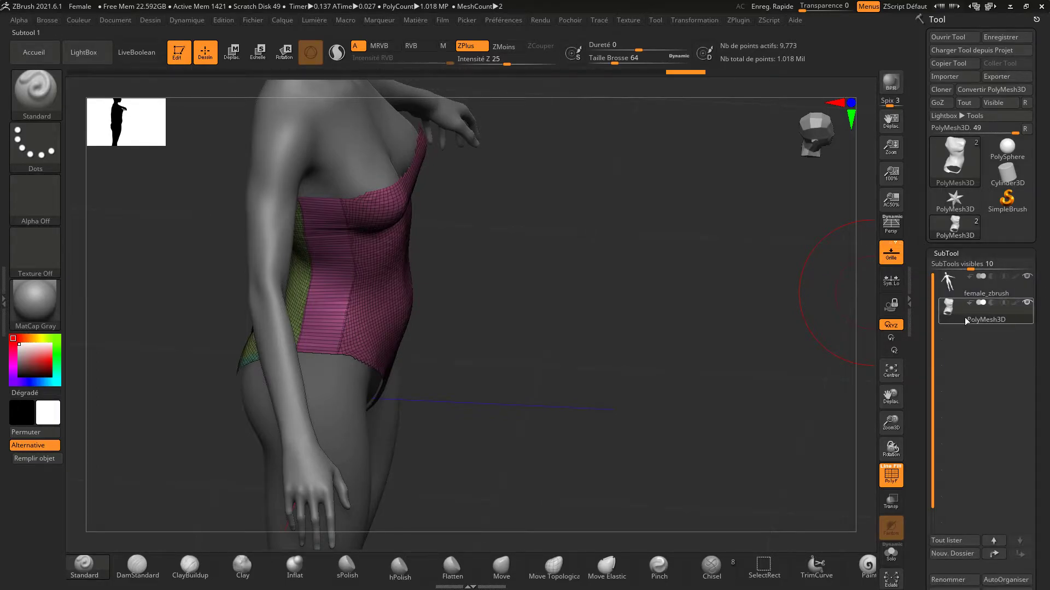
scroll(1037, 454, "down", 3)
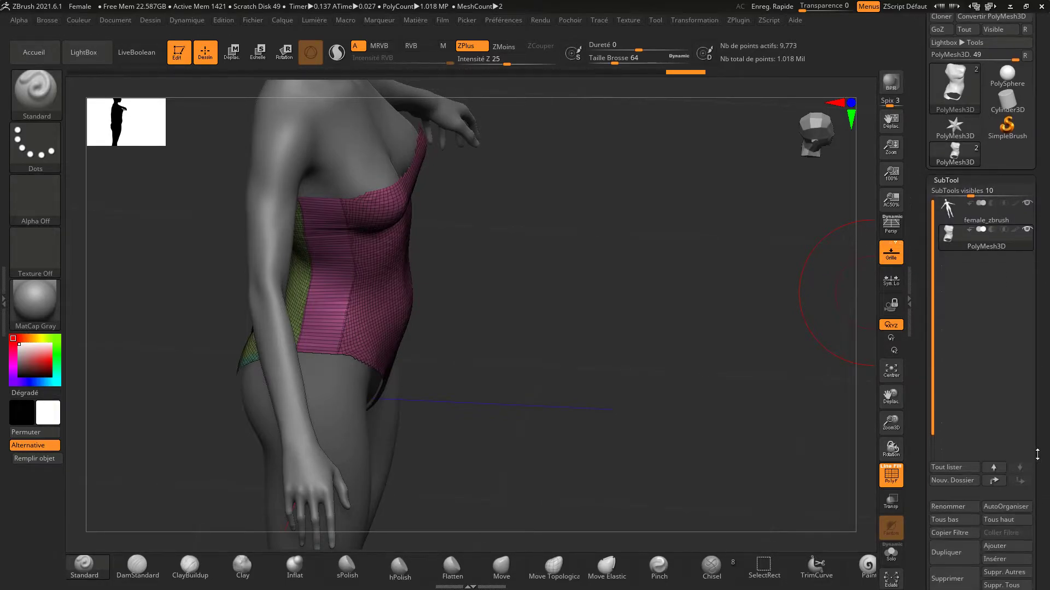
left_click(946, 553)
mouse_move(985, 264)
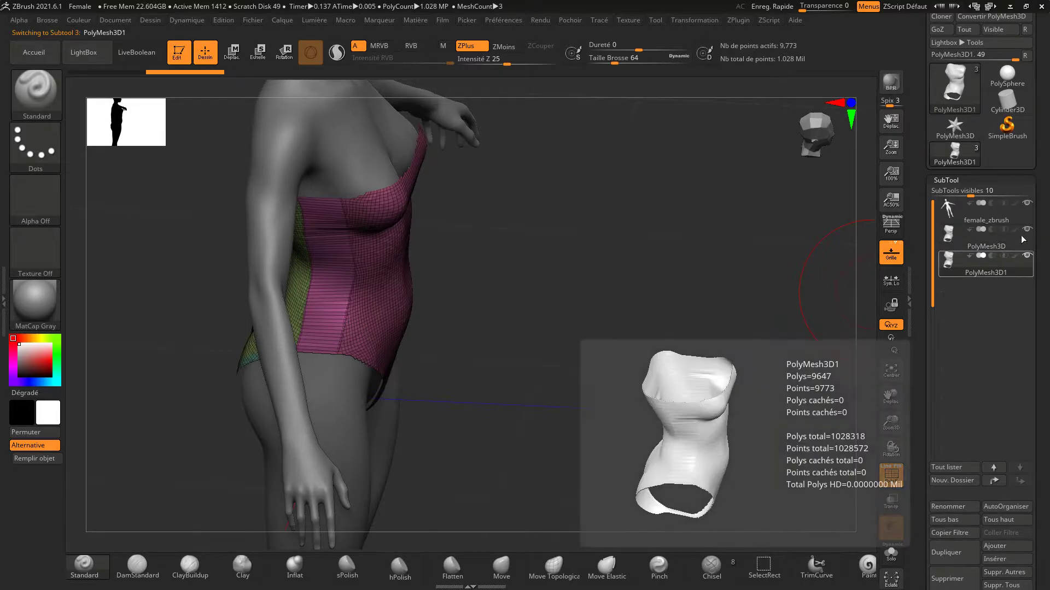
left_click(1027, 230)
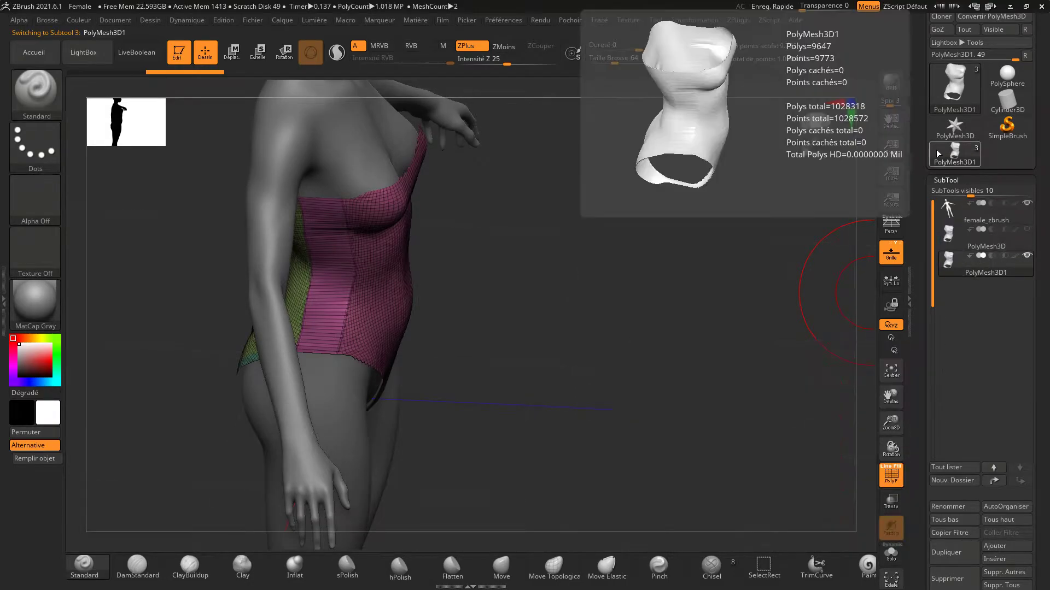
left_click(945, 181)
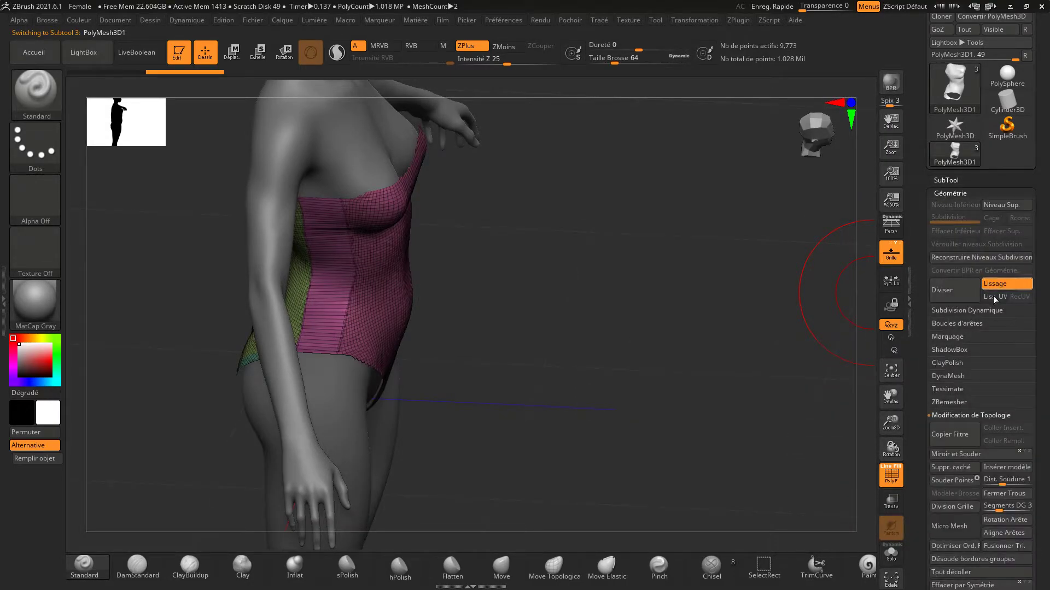
- Set the Panel Loops thickness to 0.01 and elevation to 0
left_click(945, 323)
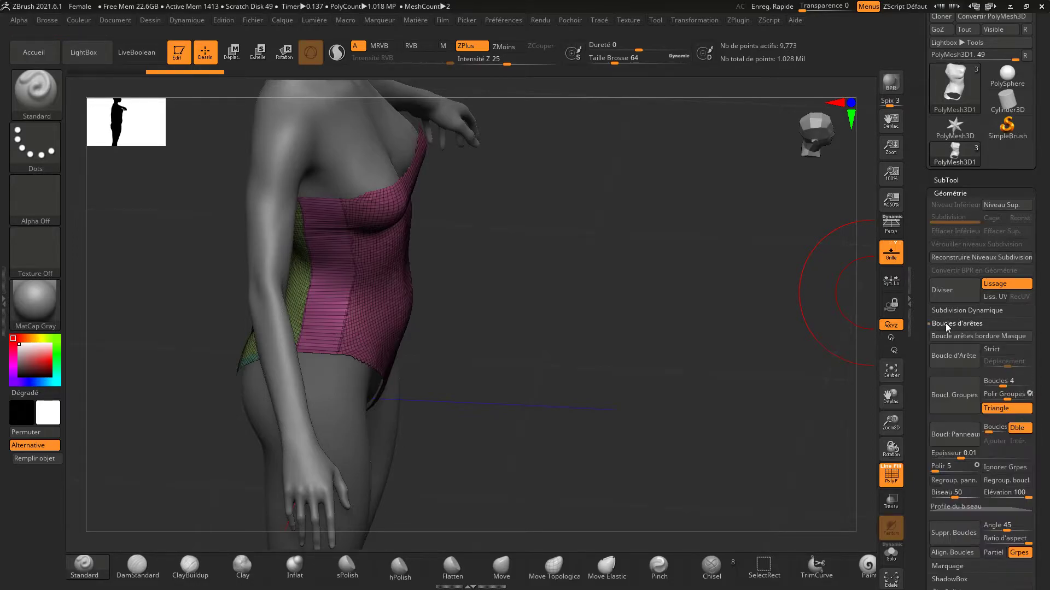
scroll(1046, 378, "down", 3)
scroll(981, 356, "down", 2)
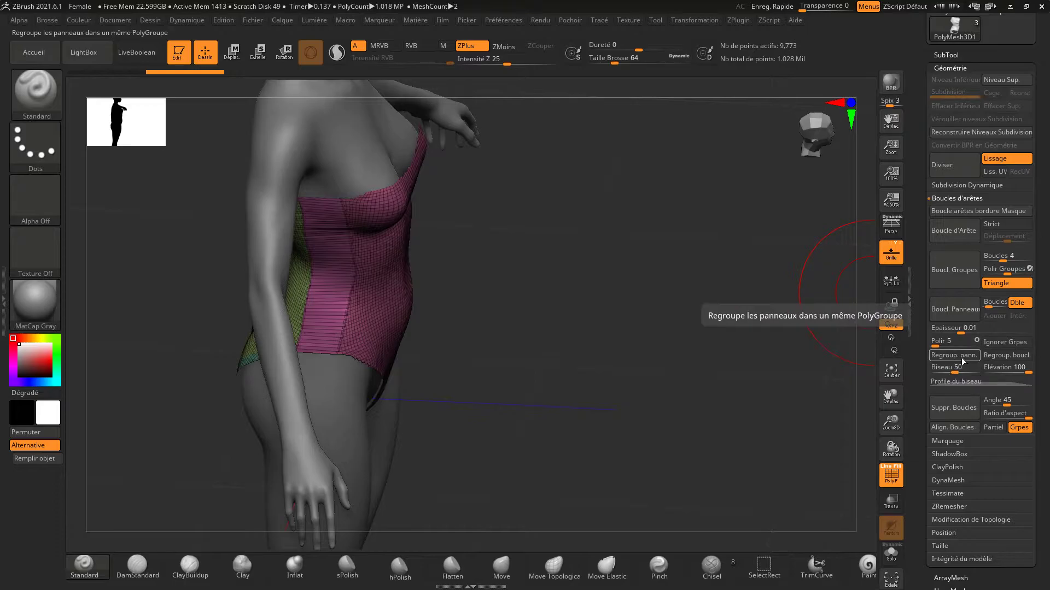
left_click_drag(965, 334, 963, 334)
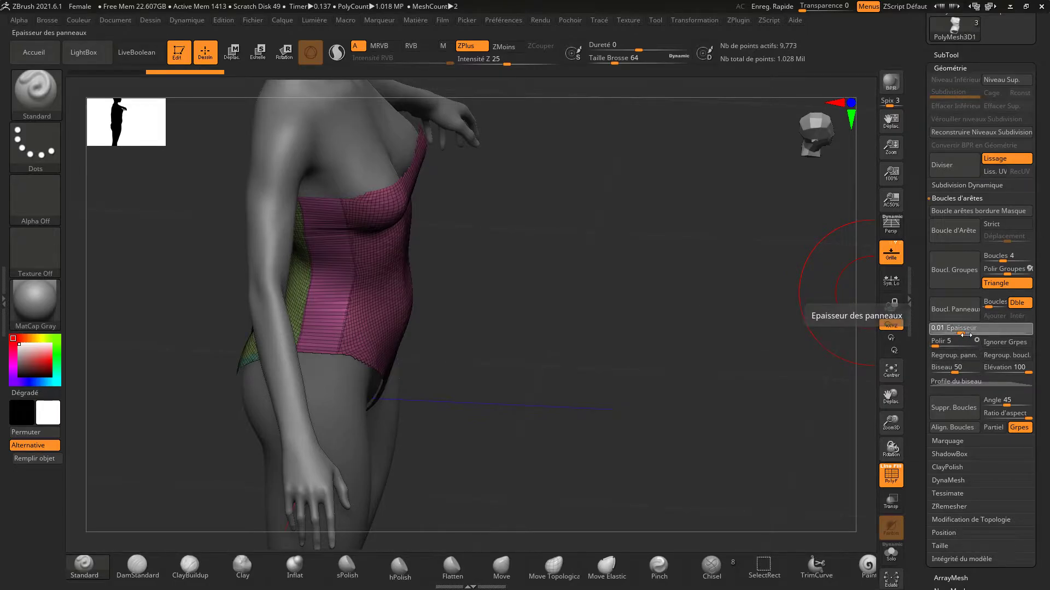
type("0.00363")
left_click(961, 335)
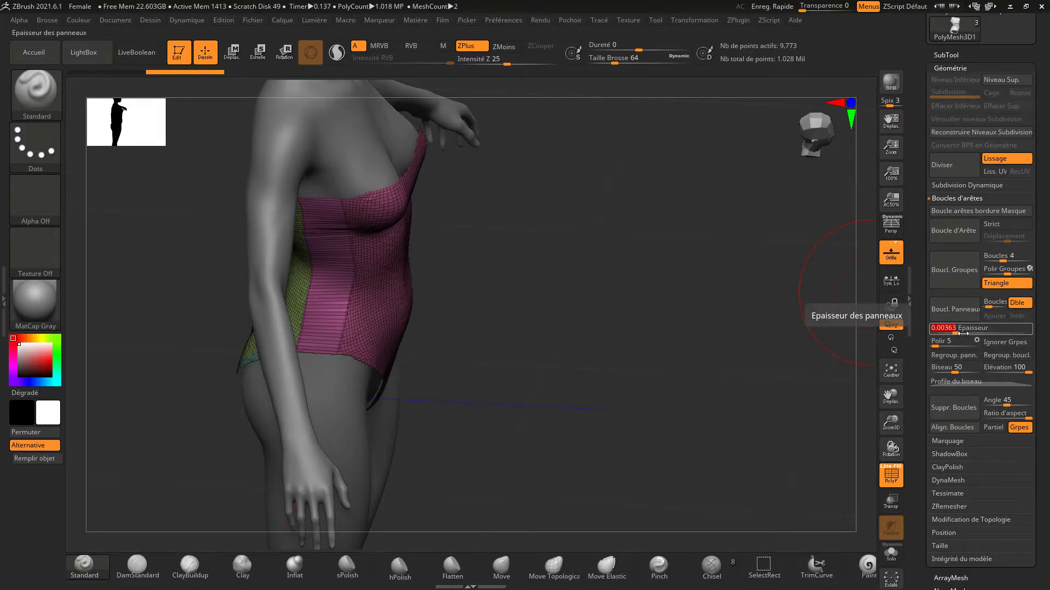
mouse_move(963, 334)
left_mouse_down()
mouse_move(978, 334)
mouse_move(966, 329)
left_mouse_up()
type("1")
key("Return")
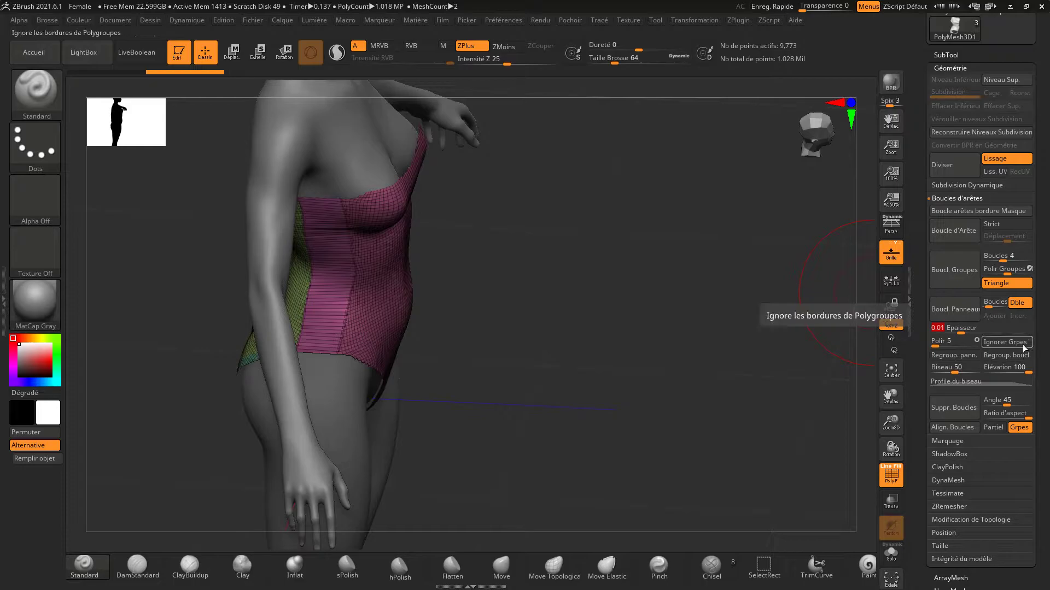
left_click_drag(1030, 375, 1016, 375)
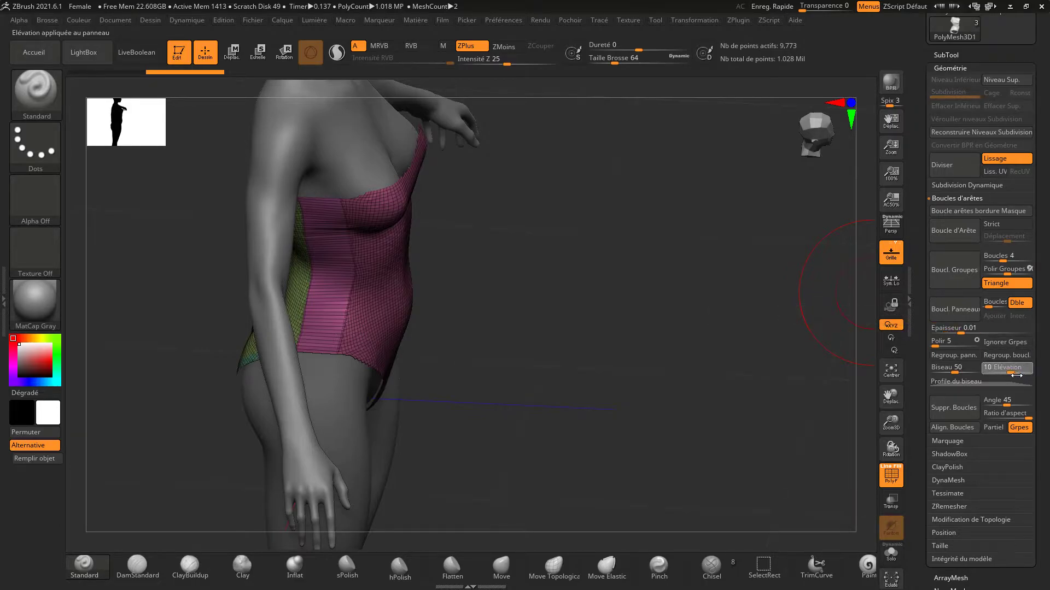
type("0")
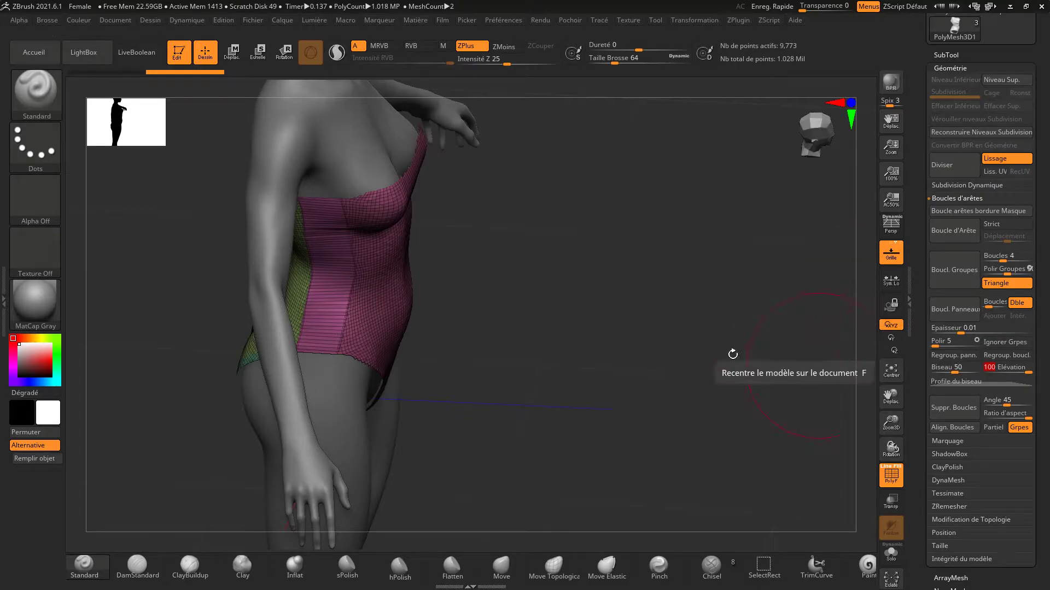
- Mask the bodysuit and re-enter a panel thickness of 0.01
left_click_drag(722, 344, 662, 309)
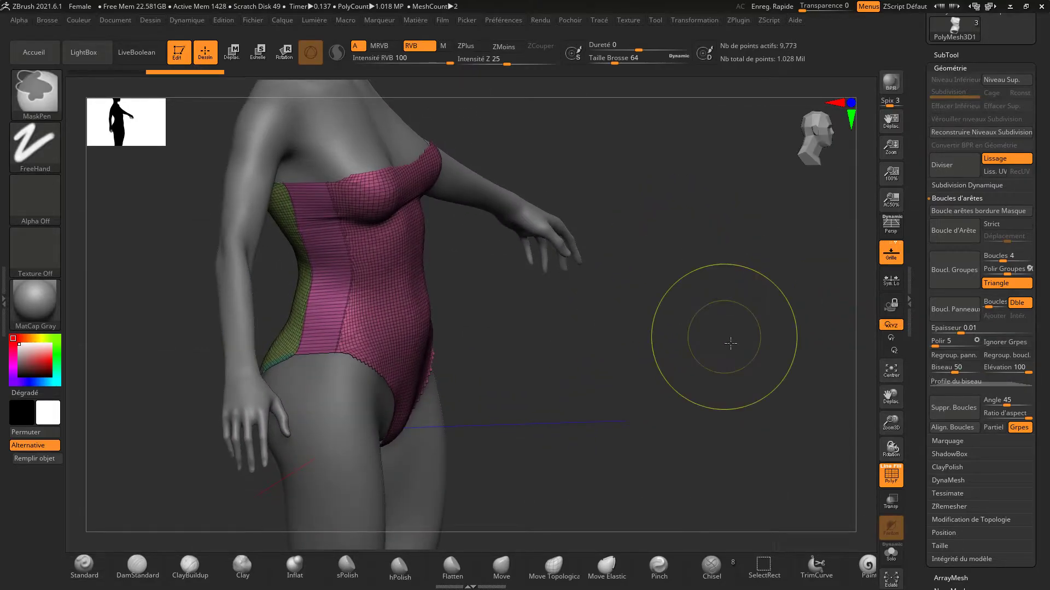
left_click(705, 339, "ctrl")
type("0.00122")
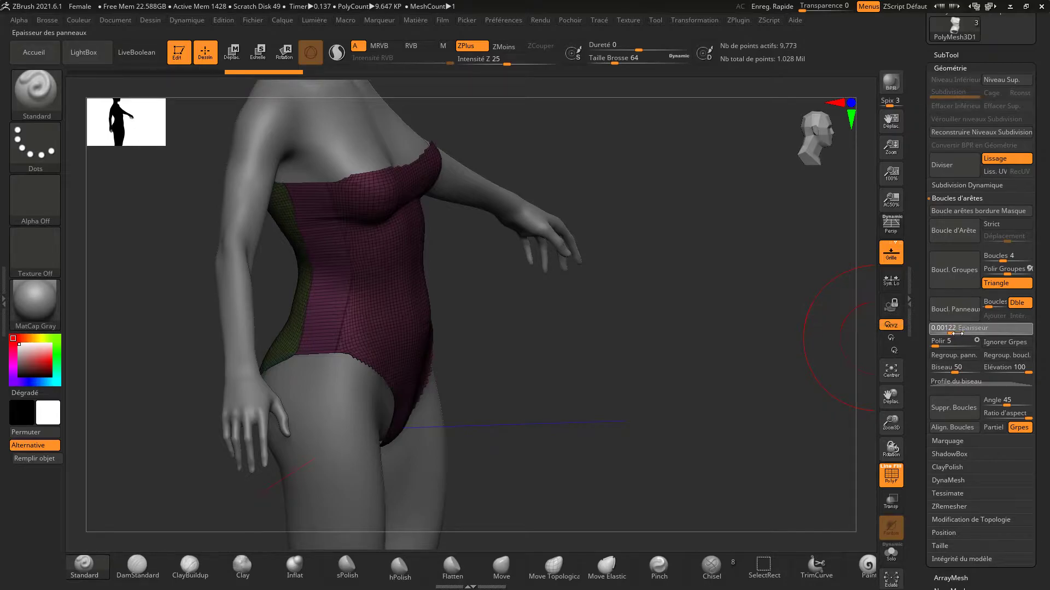
left_click(954, 328)
type("0.00123")
key("BackSpace")
key("BackSpace")
key("BackSpace")
type("01")
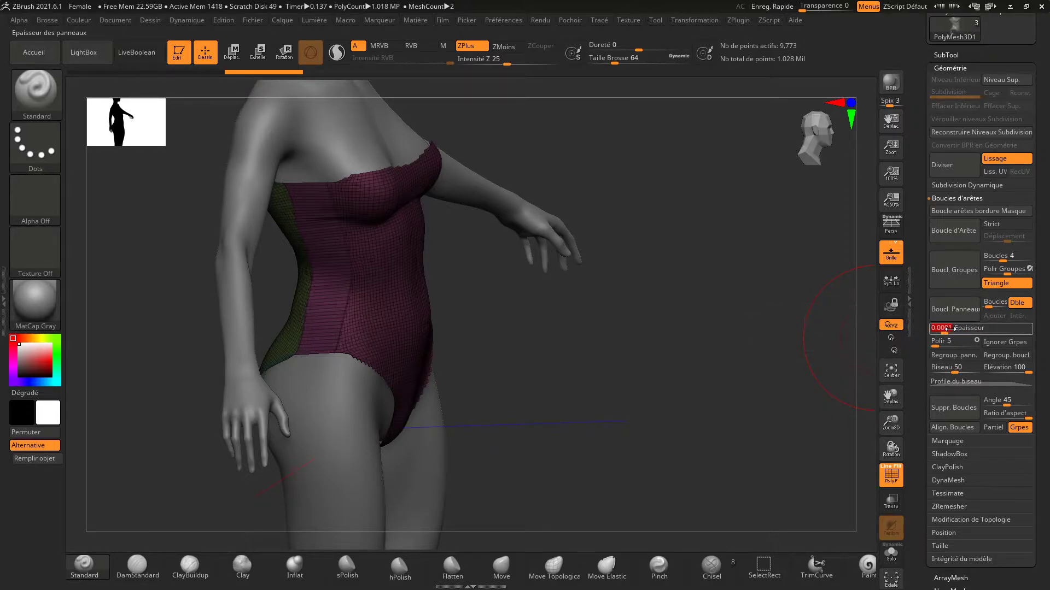
key("Return")
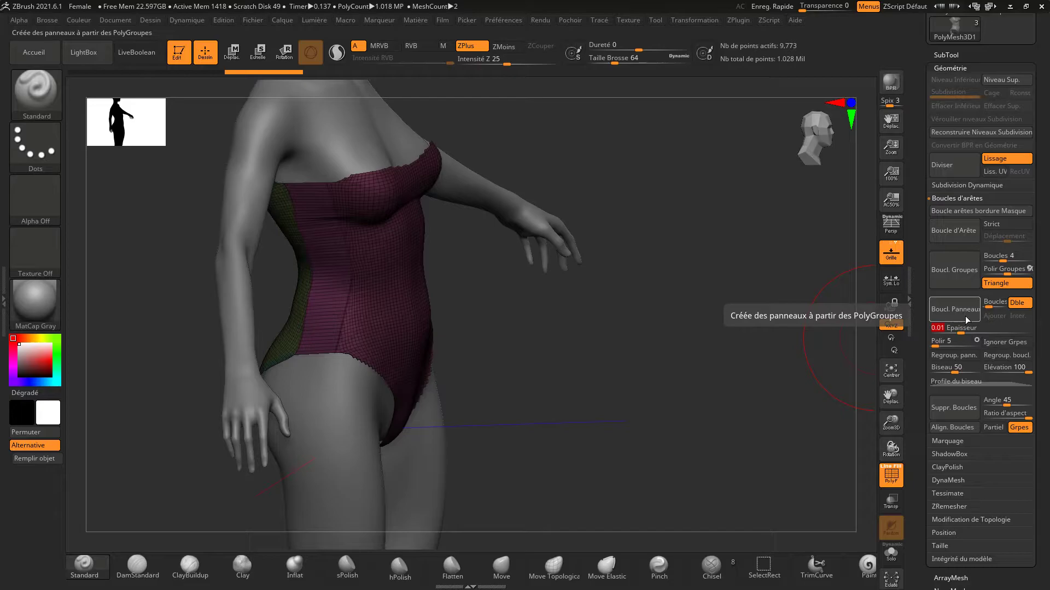
- Inspect the double-sided bodysuit from side and front, then browse the crease options
left_click_drag(656, 358, 688, 370)
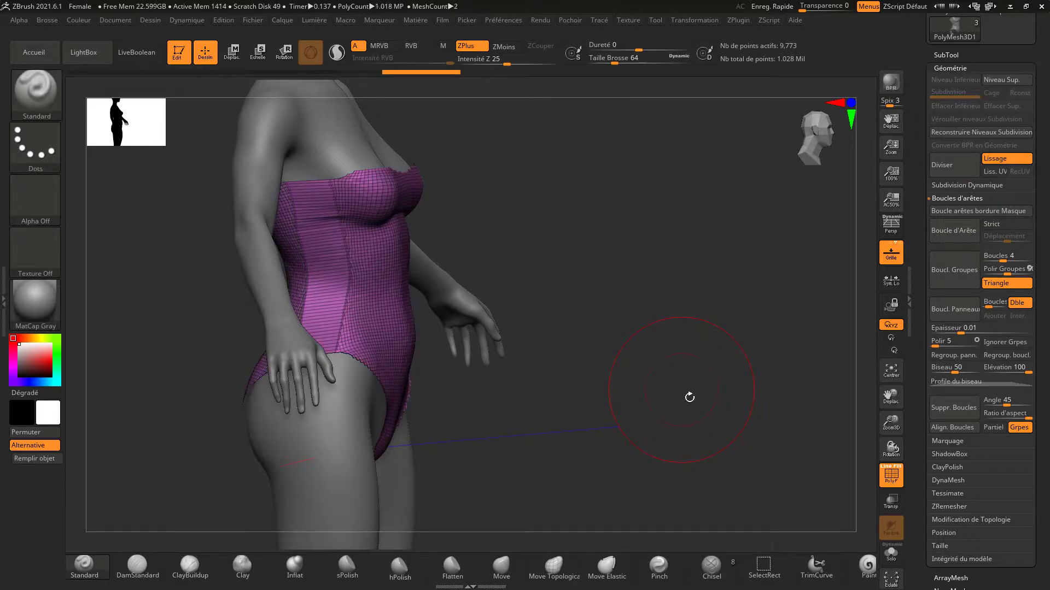
mouse_move(689, 398)
left_mouse_down()
mouse_move(656, 368)
mouse_move(691, 411)
left_mouse_up()
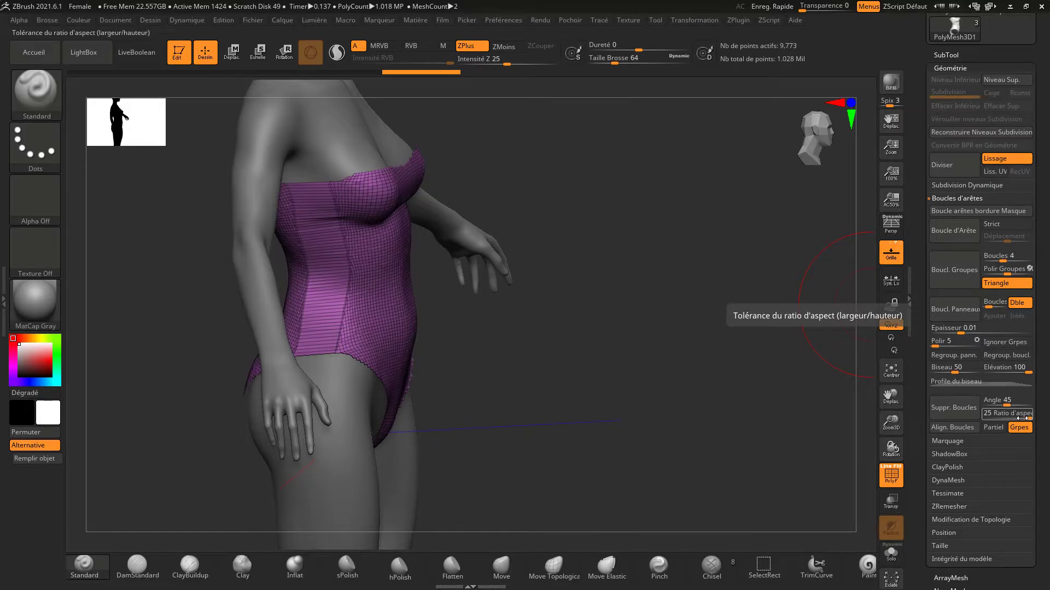
left_click(948, 439)
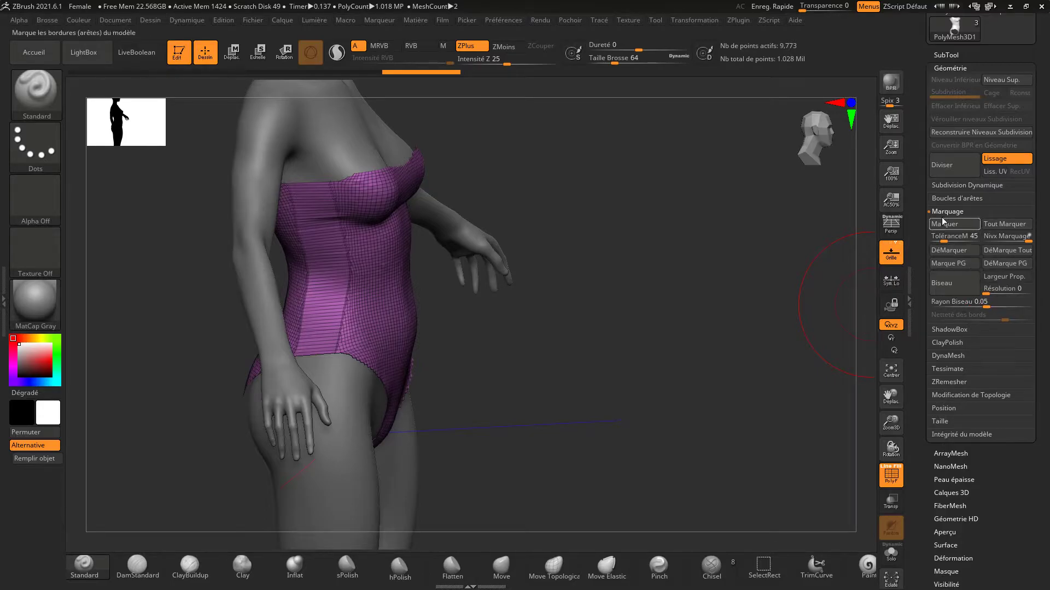
left_click(939, 198)
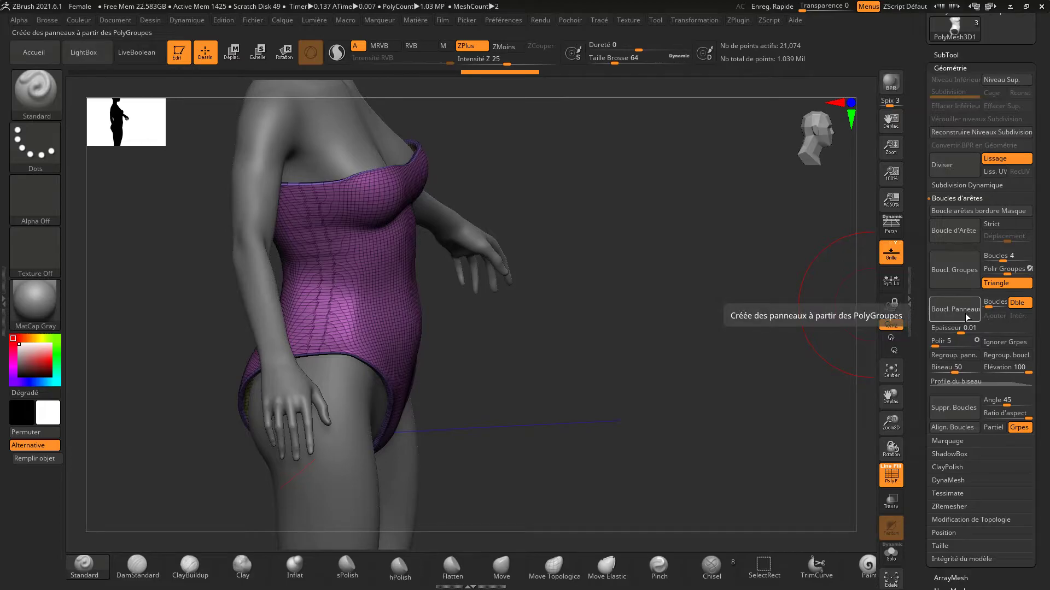
- Try panel loops at a 0.00719 thickness, then undo them
key("ctrl+z")
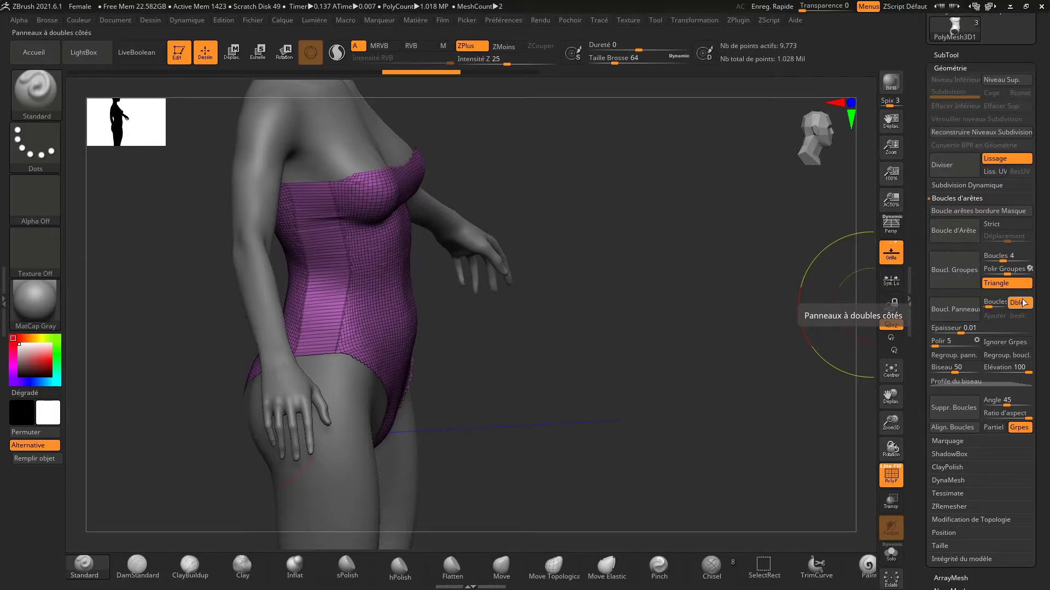
left_click(957, 313)
mouse_move(627, 234)
left_mouse_down()
mouse_move(675, 236)
mouse_move(647, 255)
mouse_move(642, 241)
left_mouse_up()
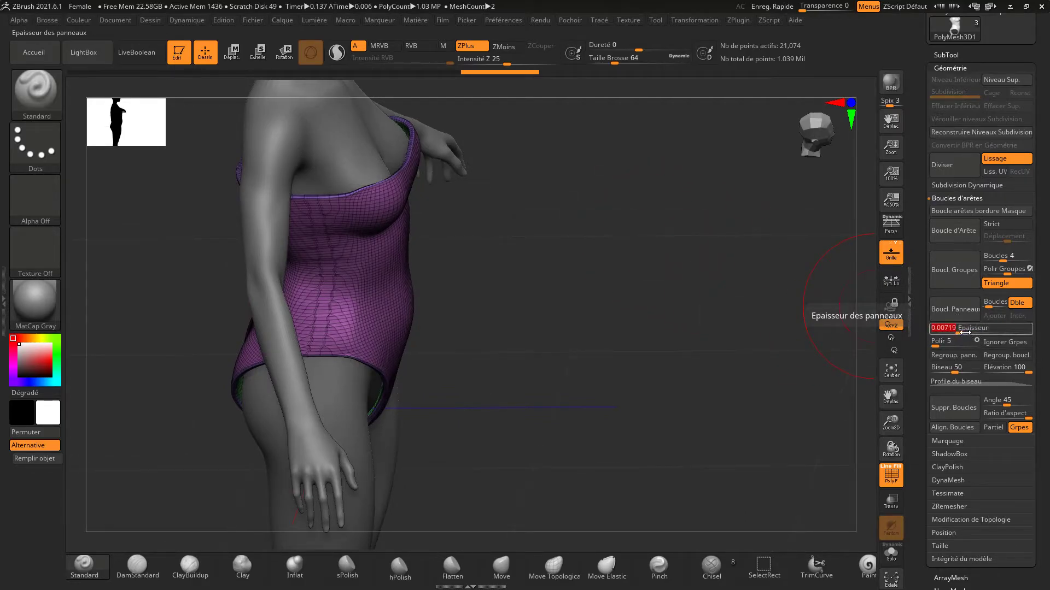
left_click_drag(969, 335, 965, 332)
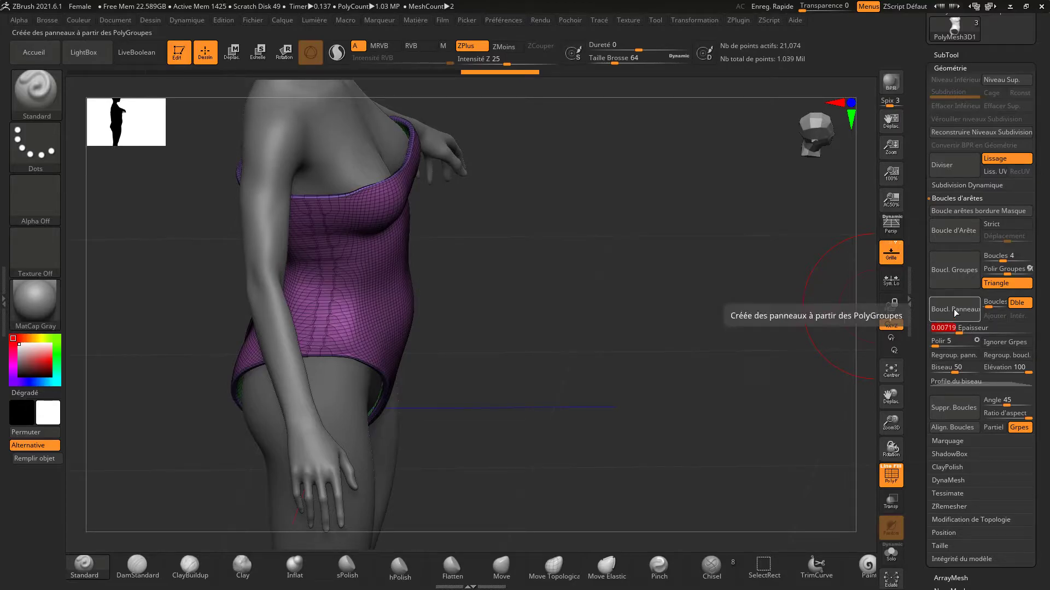
left_click(954, 310)
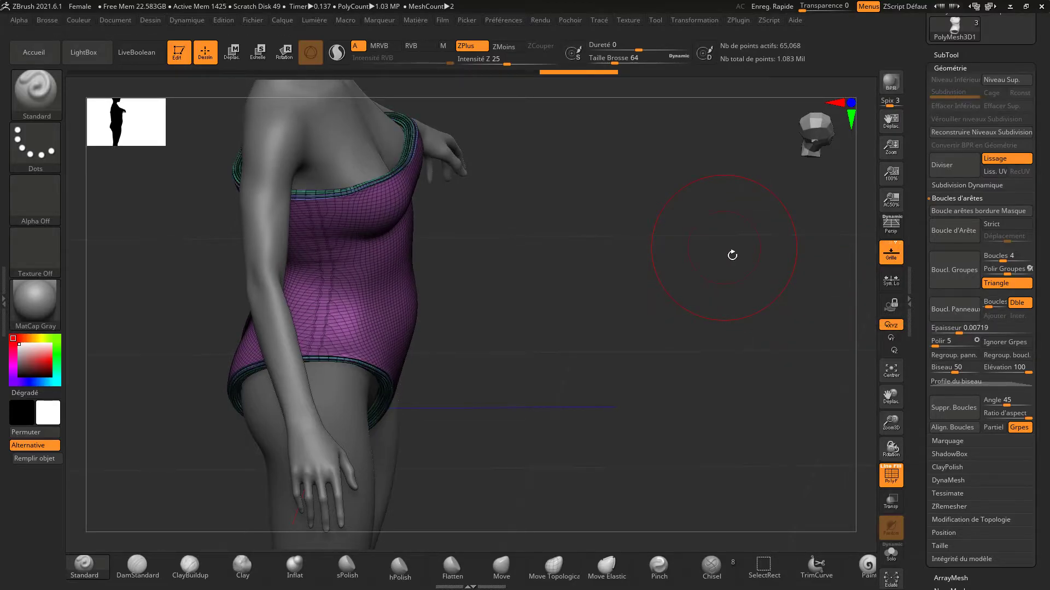
key("ctrl+z")
key("ctrl+z")
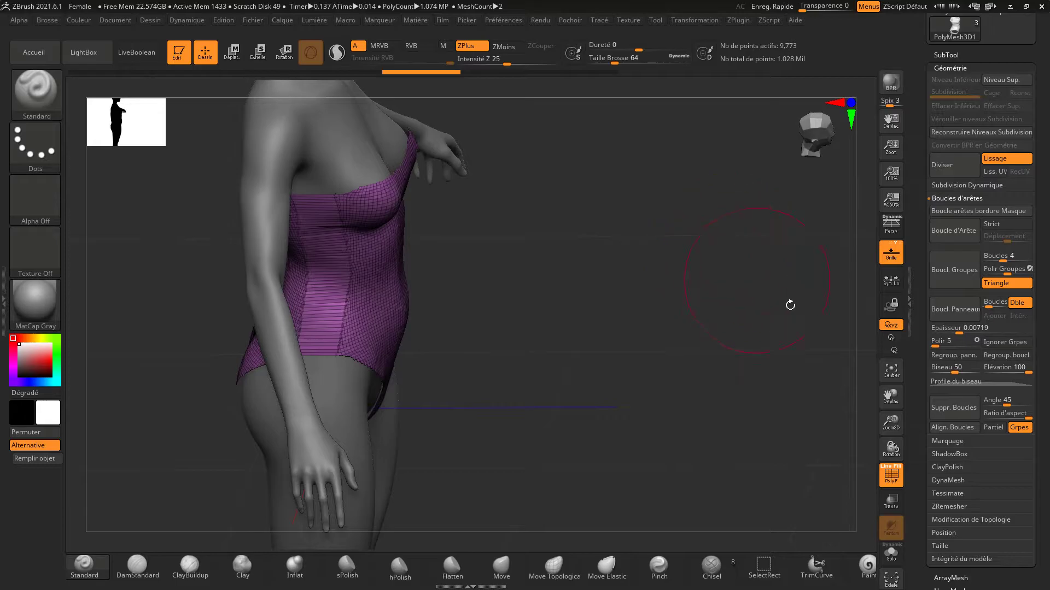
- Retry panel loops at 0.00409 thickness, inspect the rims, and undo again
left_click_drag(963, 335, 962, 335)
left_click(962, 334)
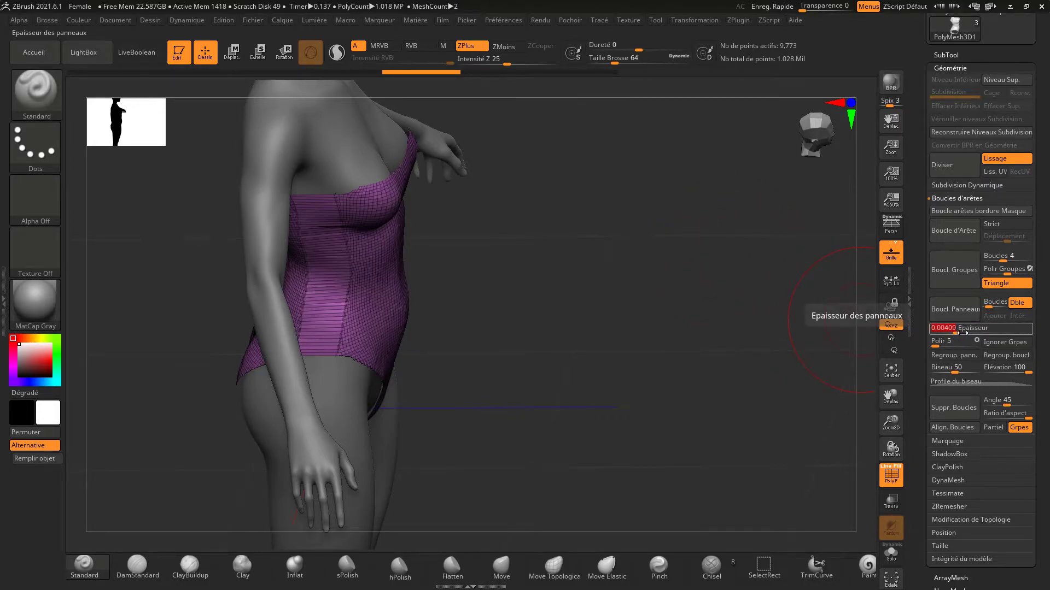
left_click(954, 309)
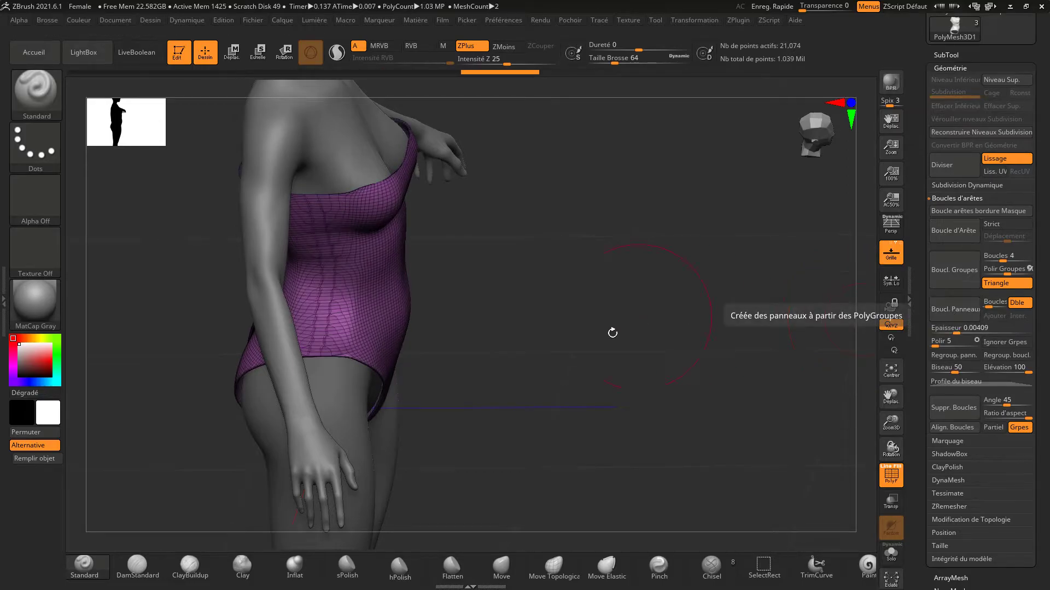
mouse_move(612, 331)
left_mouse_down()
mouse_move(615, 371)
mouse_move(616, 282)
mouse_move(598, 326)
left_mouse_up()
key("ctrl+z")
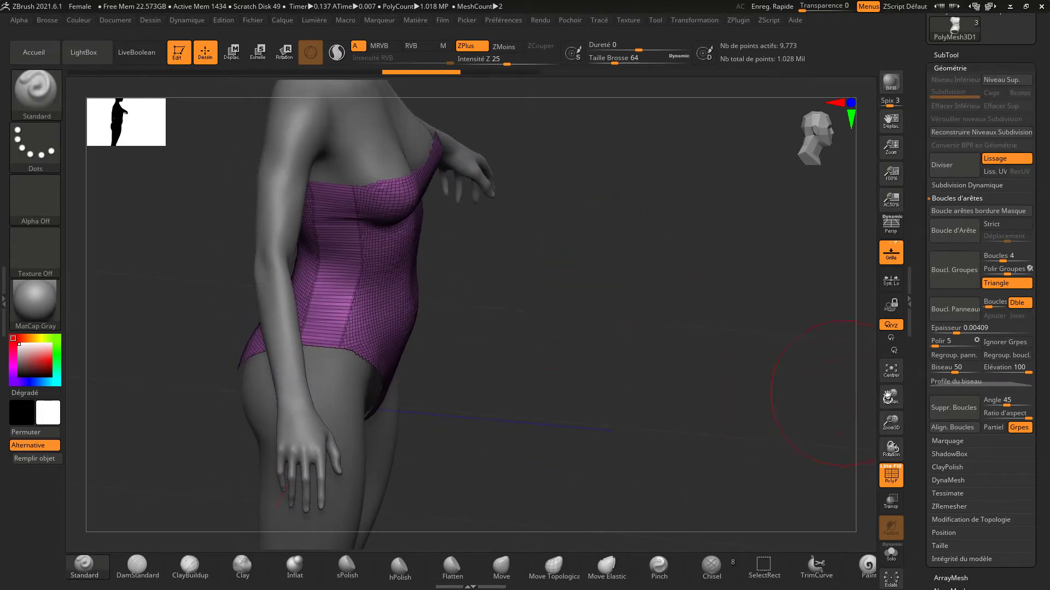
- Set the panel thickness to 0.00089 and rebuild the bodysuit's panel loops
left_click(961, 331)
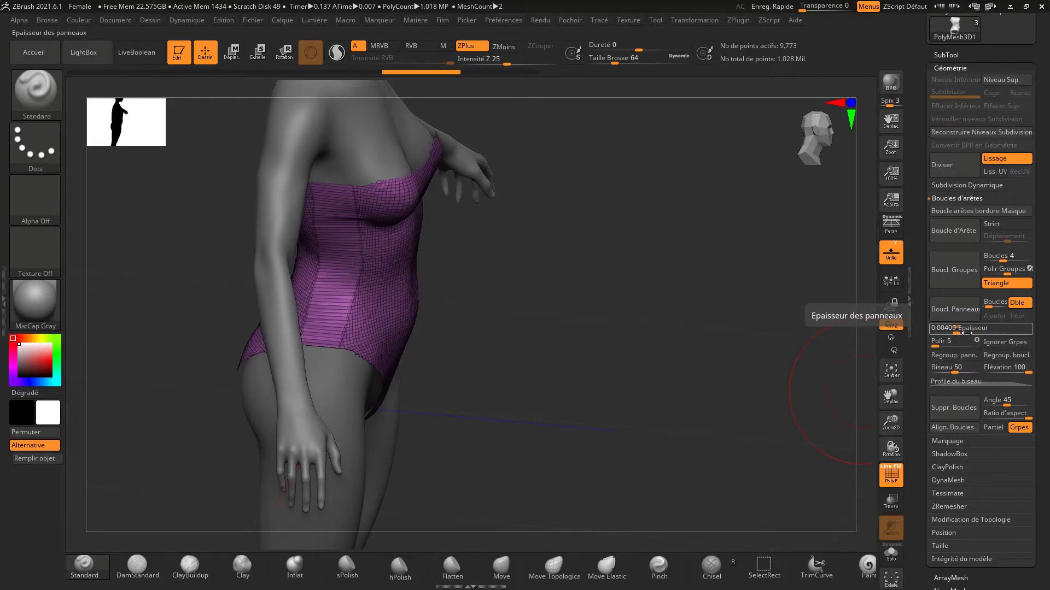
left_click(963, 335)
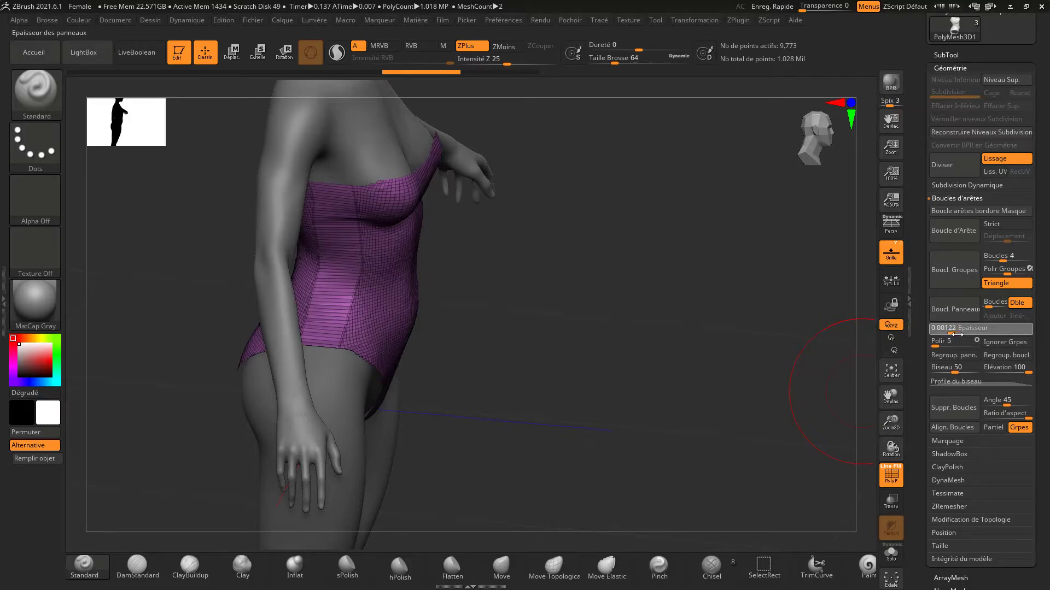
type("0.00089")
double_click(957, 335)
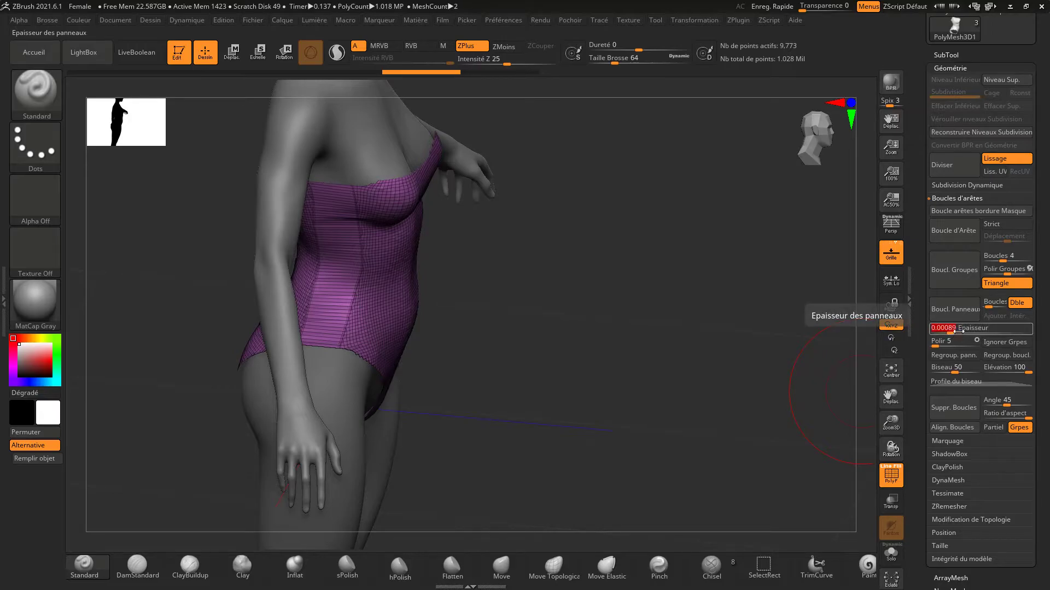
left_click(947, 311)
mouse_move(634, 294)
left_mouse_down()
mouse_move(637, 342)
mouse_move(649, 347)
mouse_move(637, 262)
mouse_move(689, 224)
mouse_move(598, 286)
mouse_move(626, 249)
mouse_move(644, 251)
mouse_move(618, 269)
mouse_move(744, 339)
left_mouse_up()
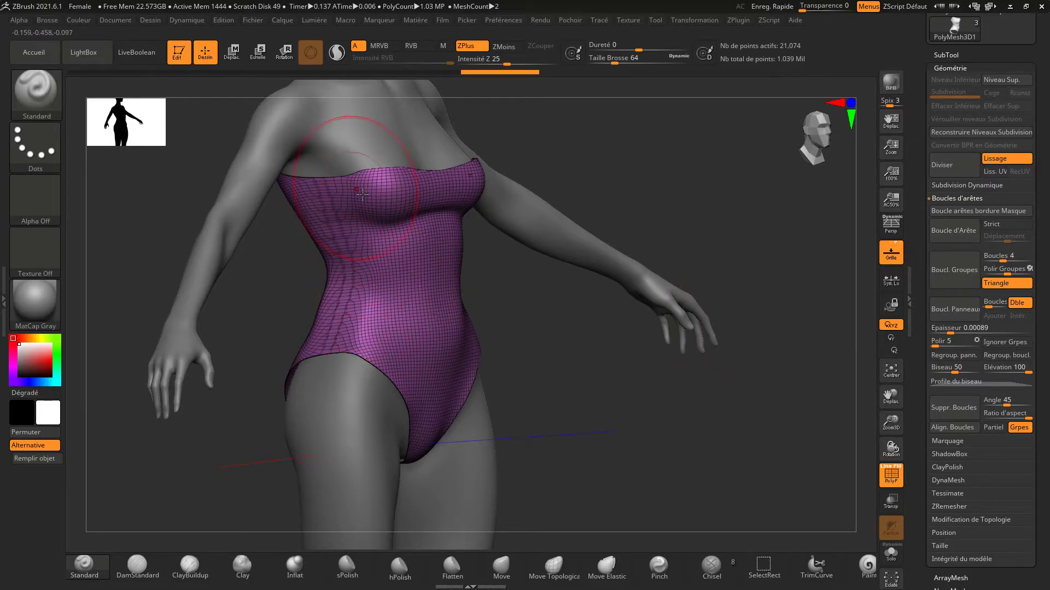
- Smooth the bodysuit's waist and chest with the Shift Smooth brush, checking the hip
key("shift")
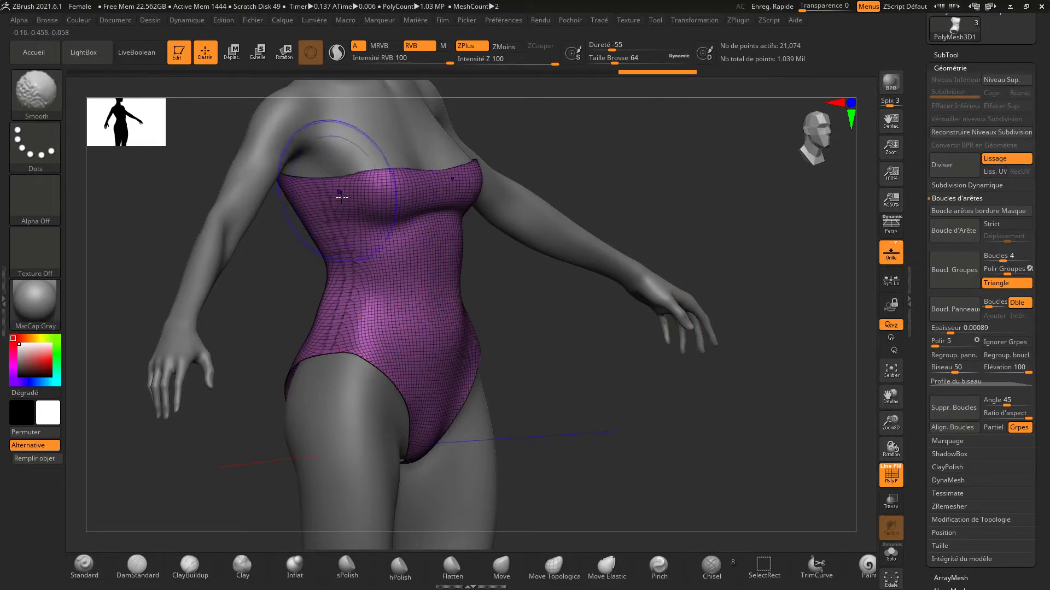
left_click_drag(353, 309, 341, 344, "shift")
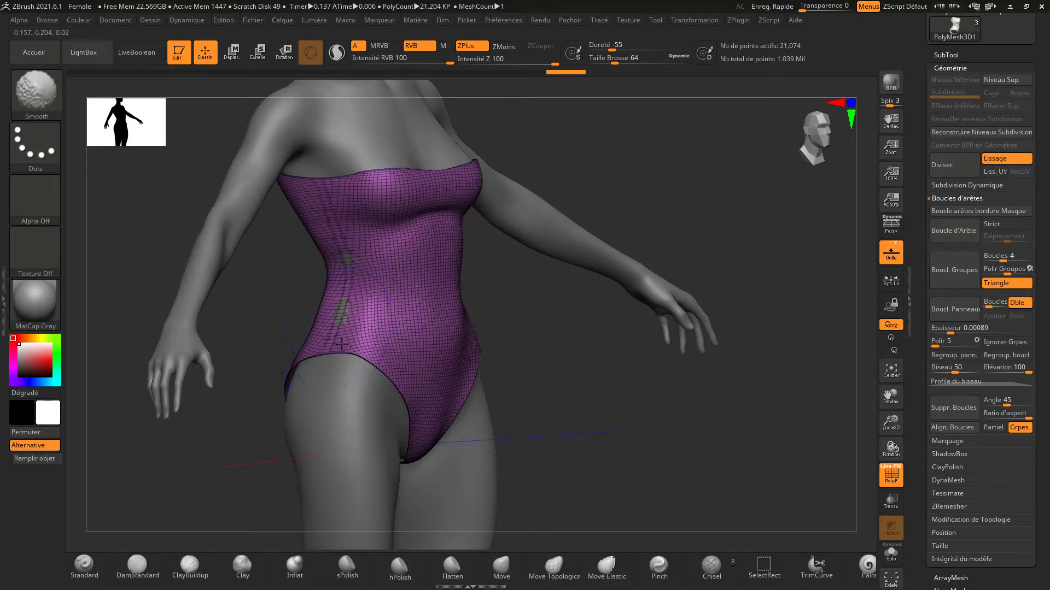
mouse_move(551, 345)
left_mouse_down()
mouse_move(581, 306)
mouse_move(541, 309)
mouse_move(596, 330)
mouse_move(538, 306)
left_mouse_up()
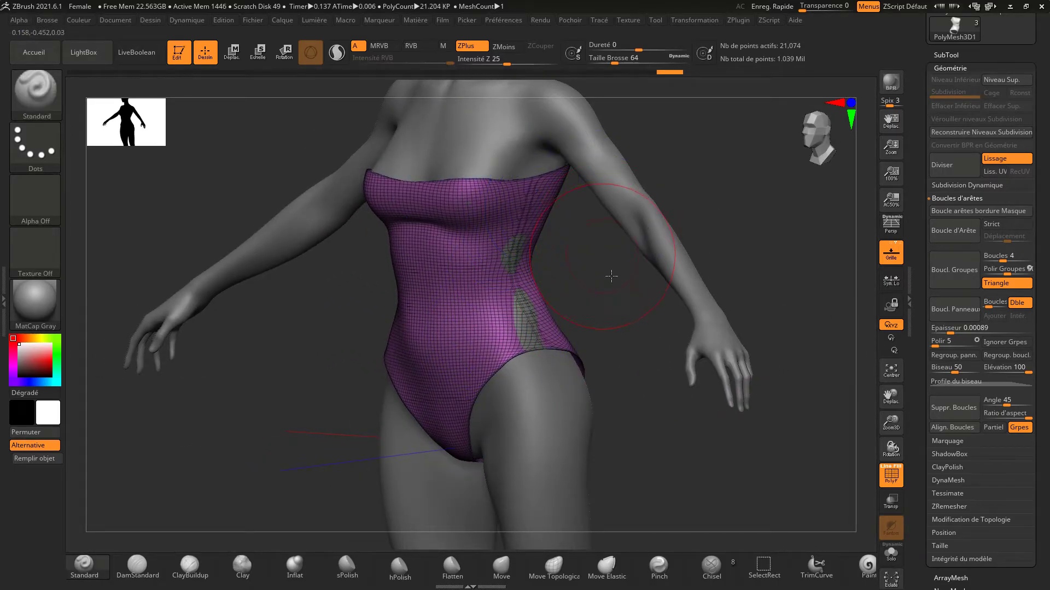
mouse_move(613, 272)
left_mouse_down()
mouse_move(585, 293)
mouse_move(616, 274)
left_mouse_up()
left_click_drag(508, 142, 484, 193, "shift")
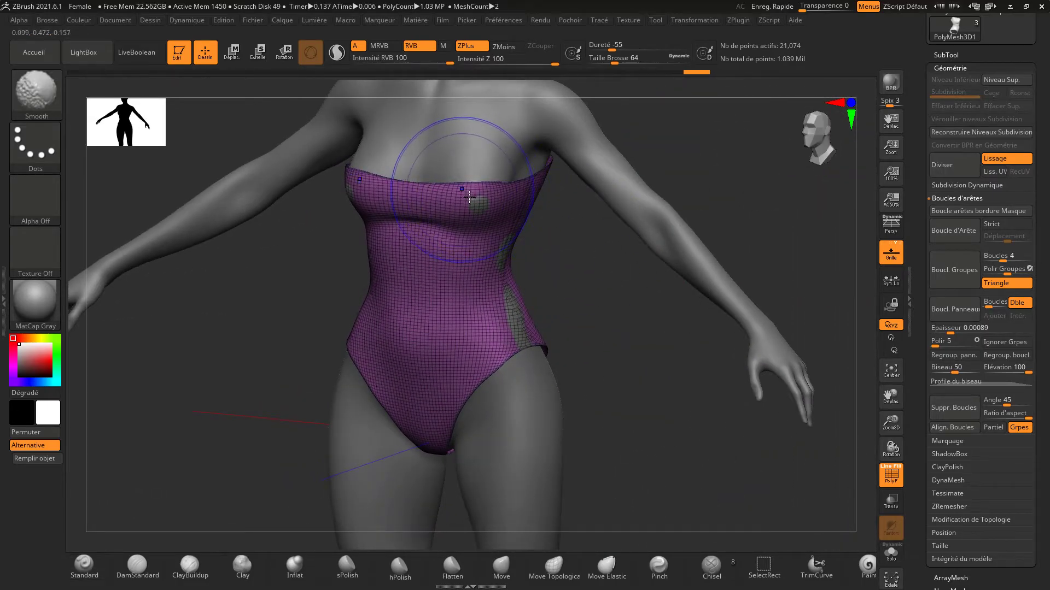
left_click_drag(540, 229, 609, 423)
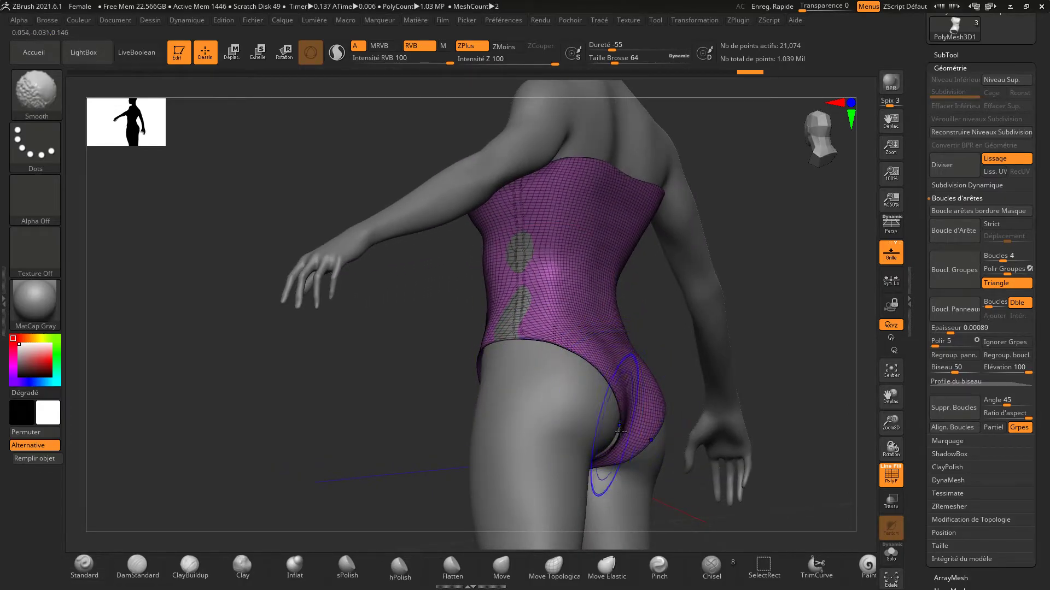
mouse_move(370, 436)
left_mouse_down()
mouse_move(380, 382)
mouse_move(380, 435)
mouse_move(436, 438)
mouse_move(424, 436)
mouse_move(436, 411)
mouse_move(382, 457)
mouse_move(418, 457)
mouse_move(515, 405)
left_mouse_up()
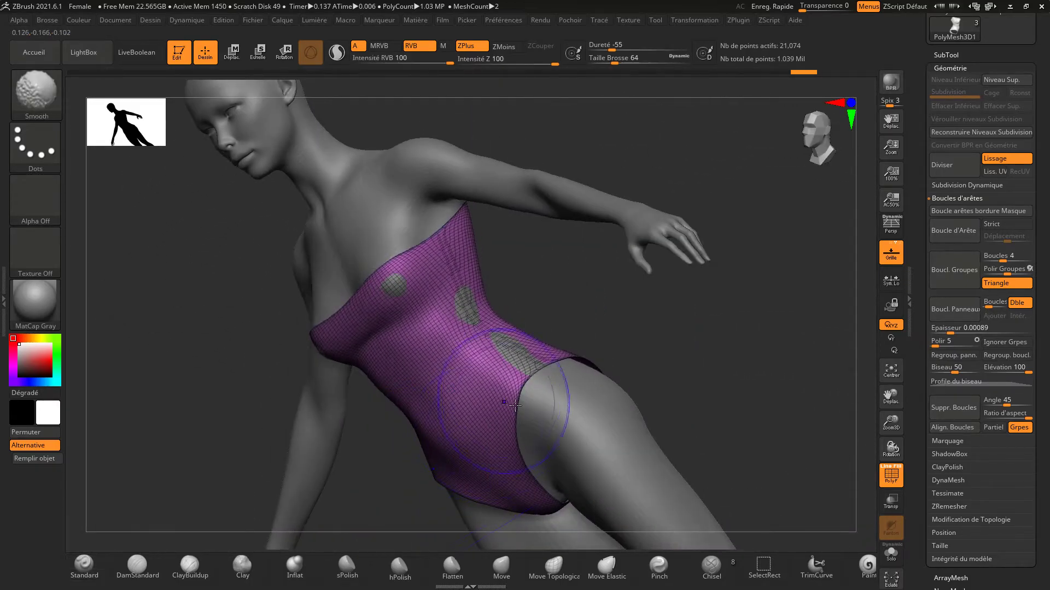
mouse_move(532, 484)
left_mouse_down()
mouse_move(694, 368)
mouse_move(705, 408)
mouse_move(726, 328)
mouse_move(705, 422)
mouse_move(740, 375)
mouse_move(751, 343)
mouse_move(741, 335)
mouse_move(724, 412)
mouse_move(773, 375)
mouse_move(726, 394)
mouse_move(454, 358)
left_mouse_up()
- With the Move brush, push the crumpled side patch back over the body, checking all sides
left_click(514, 571)
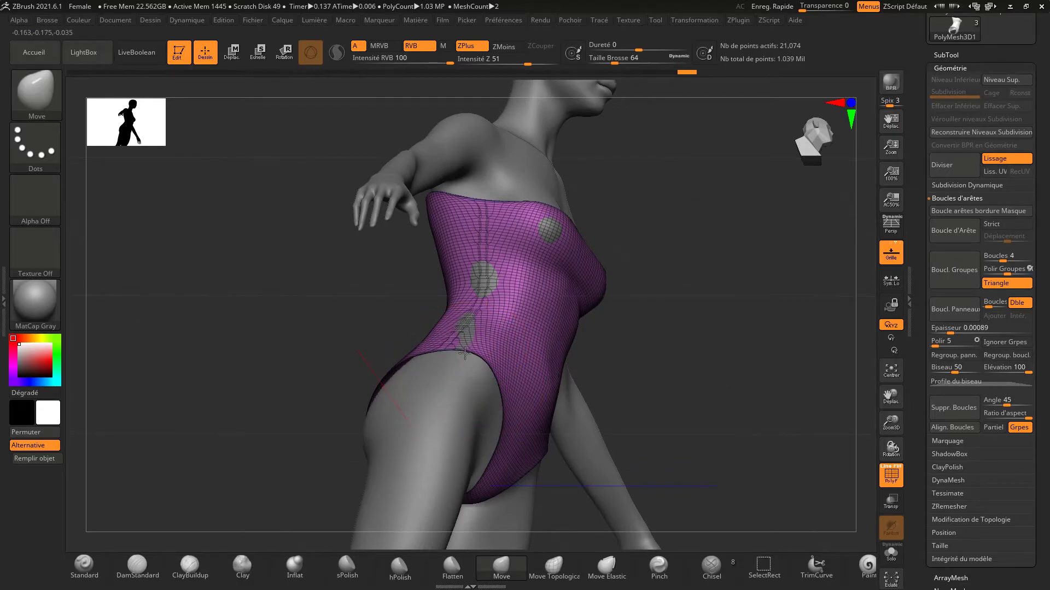
mouse_move(682, 310)
left_mouse_down()
mouse_move(674, 297)
mouse_move(738, 312)
mouse_move(759, 355)
mouse_move(755, 305)
mouse_move(710, 328)
left_mouse_up()
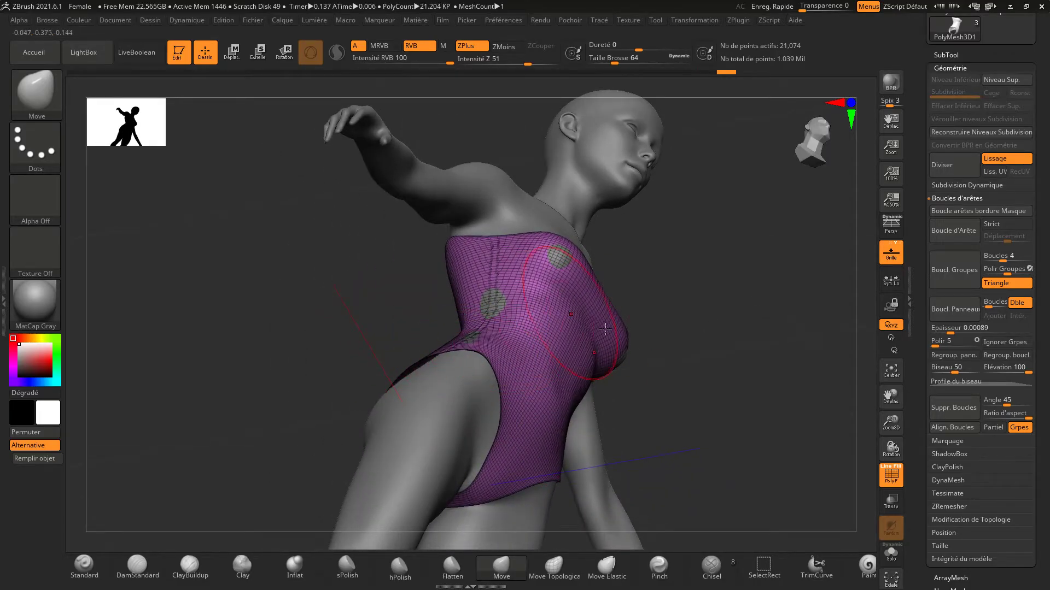
mouse_move(605, 329)
left_mouse_down()
mouse_move(703, 395)
mouse_move(690, 347)
mouse_move(614, 406)
mouse_move(379, 429)
mouse_move(295, 421)
mouse_move(284, 436)
mouse_move(389, 403)
mouse_move(381, 390)
mouse_move(467, 218)
left_mouse_up()
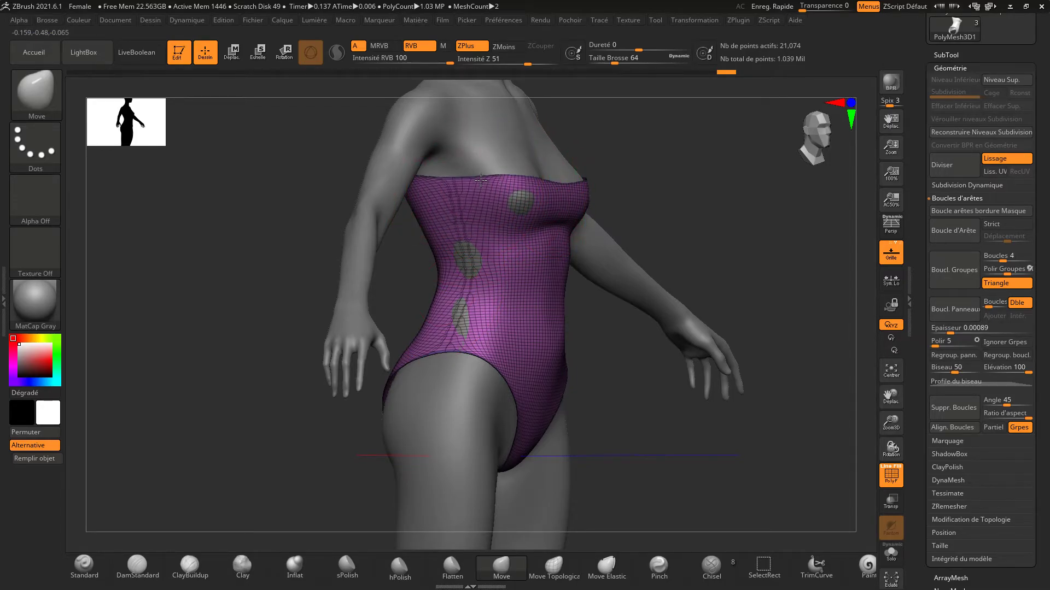
left_click_drag(676, 380, 696, 394)
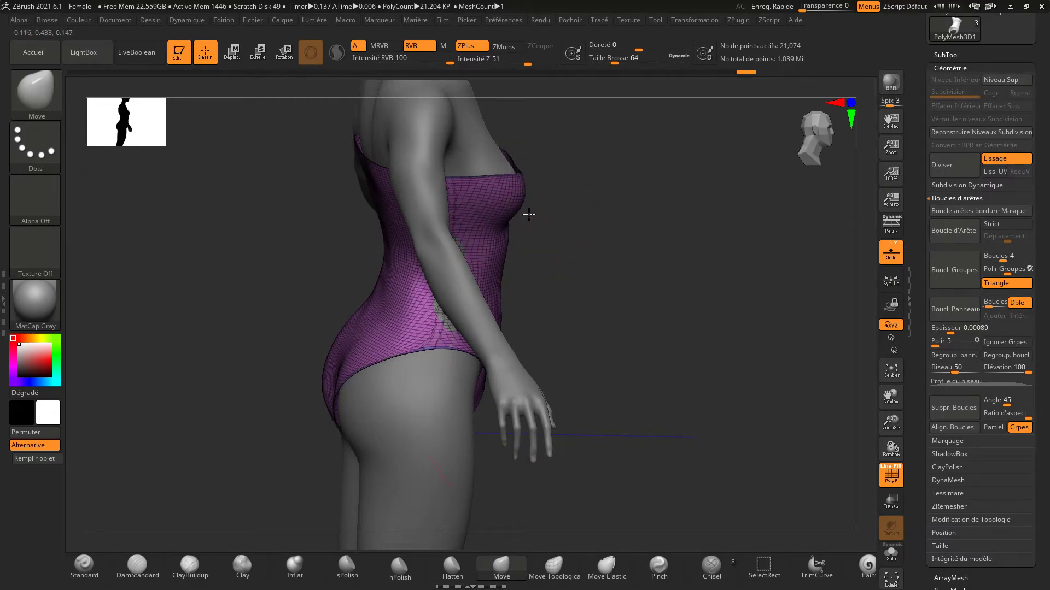
mouse_move(530, 216)
left_mouse_down()
mouse_move(387, 402)
mouse_move(468, 354)
left_mouse_up()
mouse_move(468, 354)
right_mouse_down()
mouse_move(536, 310)
mouse_move(429, 347)
mouse_move(617, 278)
right_mouse_up()
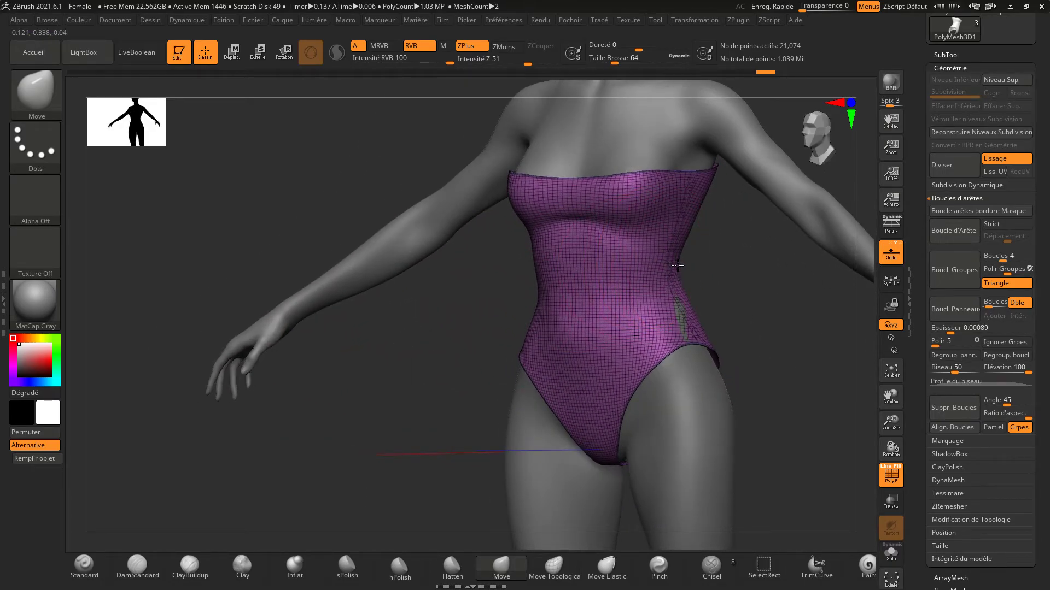
left_click_drag(688, 327, 693, 327, "shift")
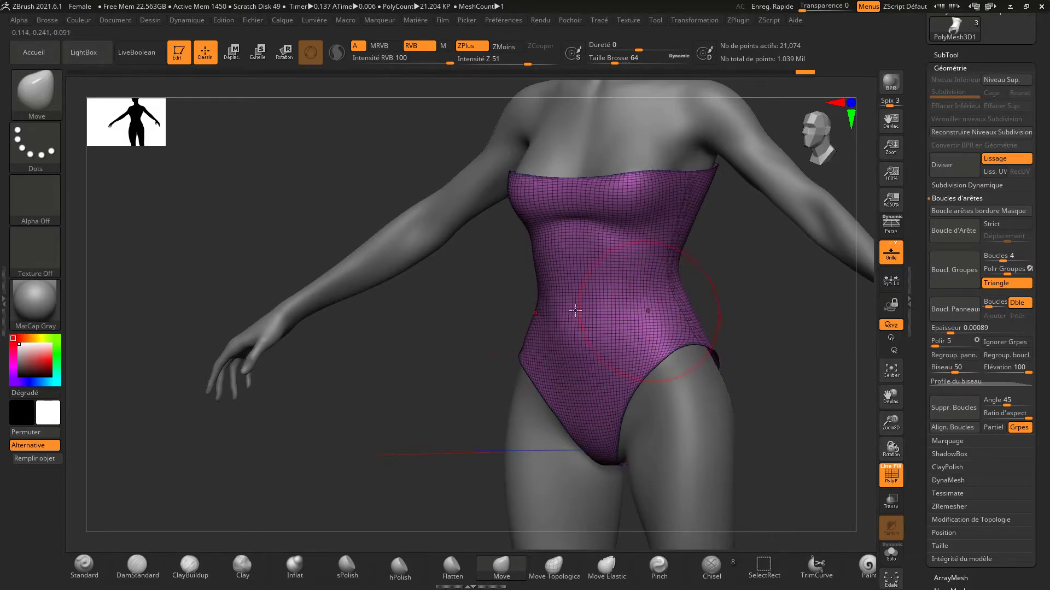
mouse_move(575, 310)
right_mouse_down()
mouse_move(469, 304)
mouse_move(475, 356)
mouse_move(407, 349)
mouse_move(469, 401)
mouse_move(494, 403)
mouse_move(481, 410)
mouse_move(473, 405)
mouse_move(525, 403)
mouse_move(511, 386)
mouse_move(568, 397)
right_mouse_up()
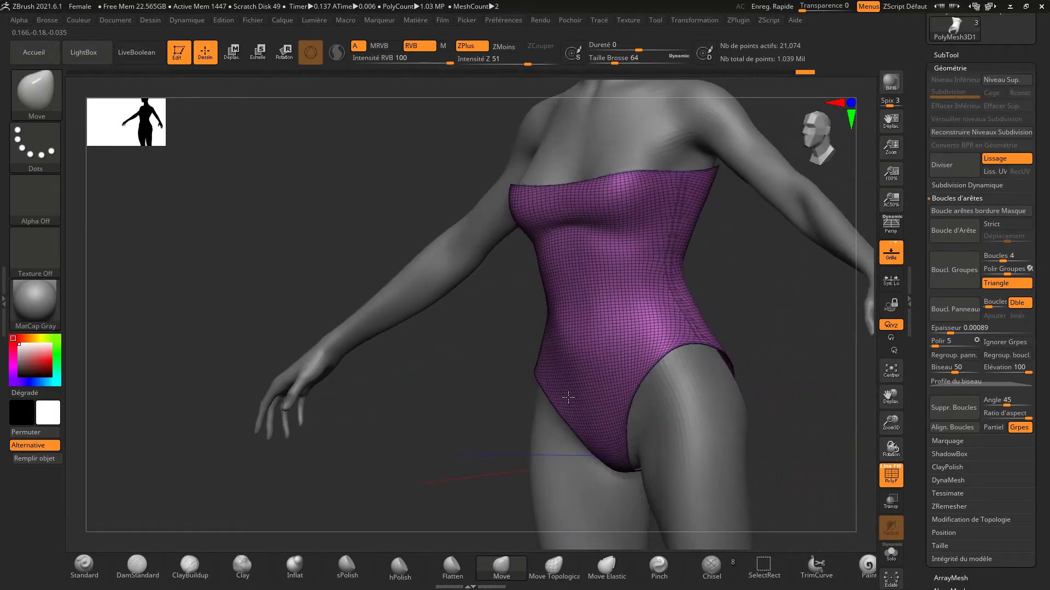
mouse_move(891, 422)
left_mouse_down()
mouse_move(900, 406)
mouse_move(795, 413)
mouse_move(812, 418)
left_mouse_up()
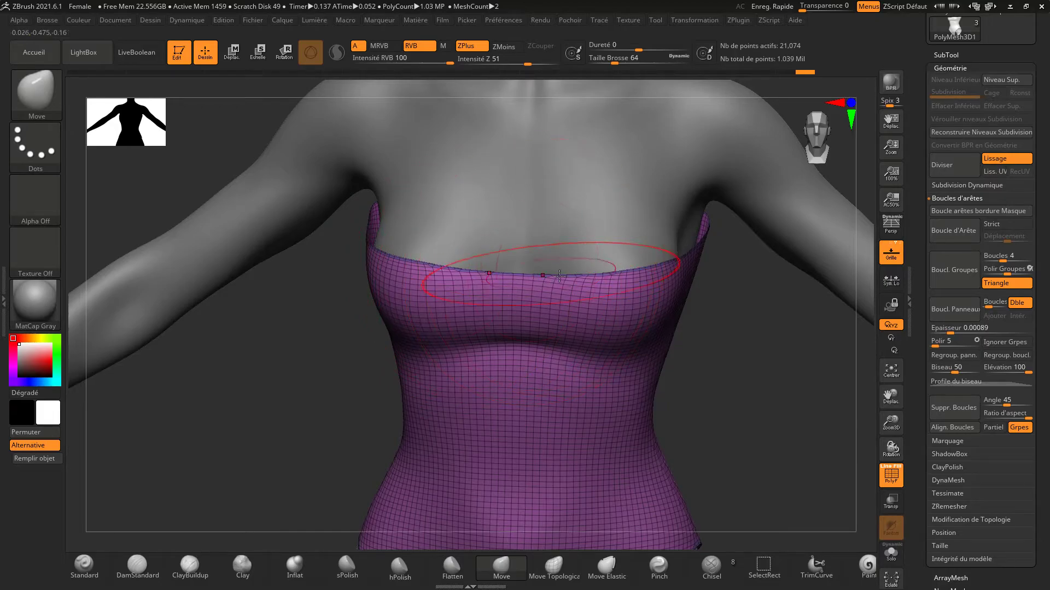
mouse_move(740, 362)
left_mouse_down()
mouse_move(759, 355)
mouse_move(873, 419)
mouse_move(773, 324)
mouse_move(813, 322)
mouse_move(738, 335)
mouse_move(775, 347)
mouse_move(866, 422)
mouse_move(891, 401)
mouse_move(825, 347)
mouse_move(735, 381)
mouse_move(241, 164)
left_mouse_up()
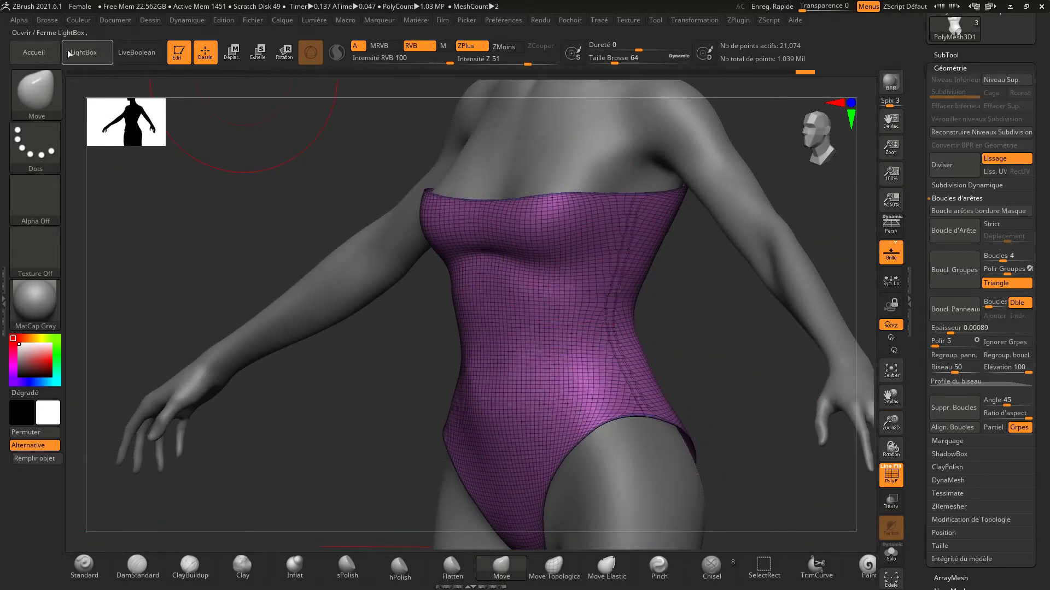
- Test ClothWind wrinkles on the garment, undo them, and return to the Standard brush
left_click(43, 98)
left_click(42, 81)
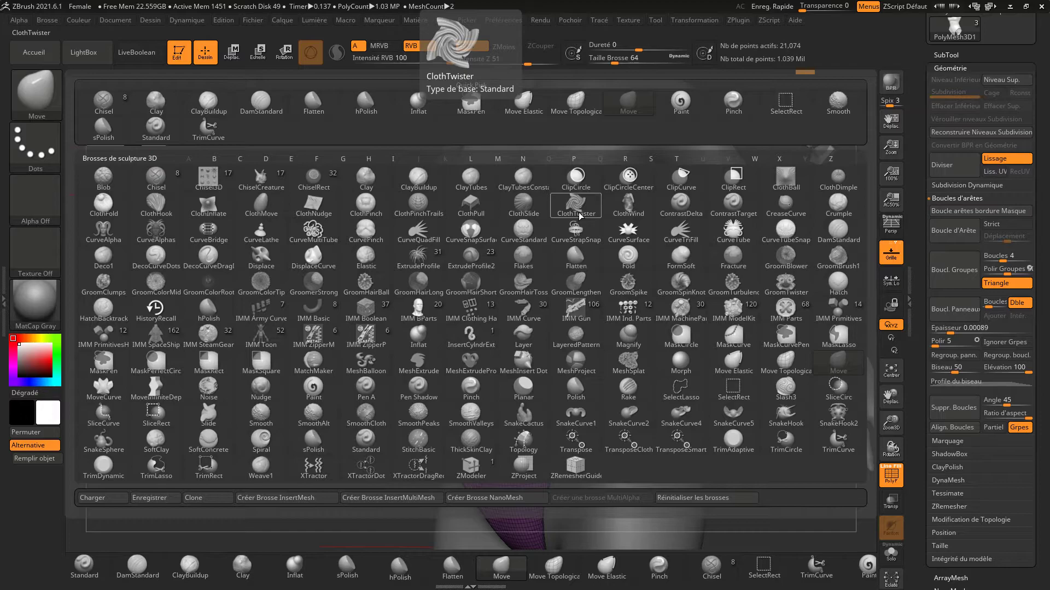
left_click(629, 206)
mouse_move(581, 291)
left_mouse_down()
mouse_move(417, 347)
mouse_move(363, 457)
mouse_move(339, 474)
mouse_move(432, 437)
mouse_move(455, 403)
mouse_move(390, 408)
left_mouse_up()
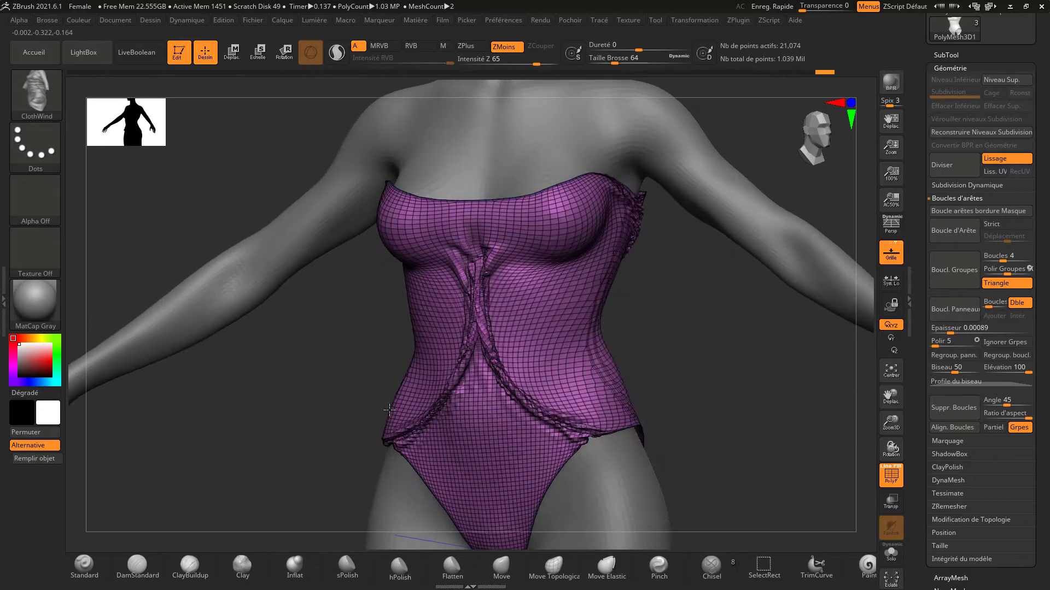
key("ctrl+z")
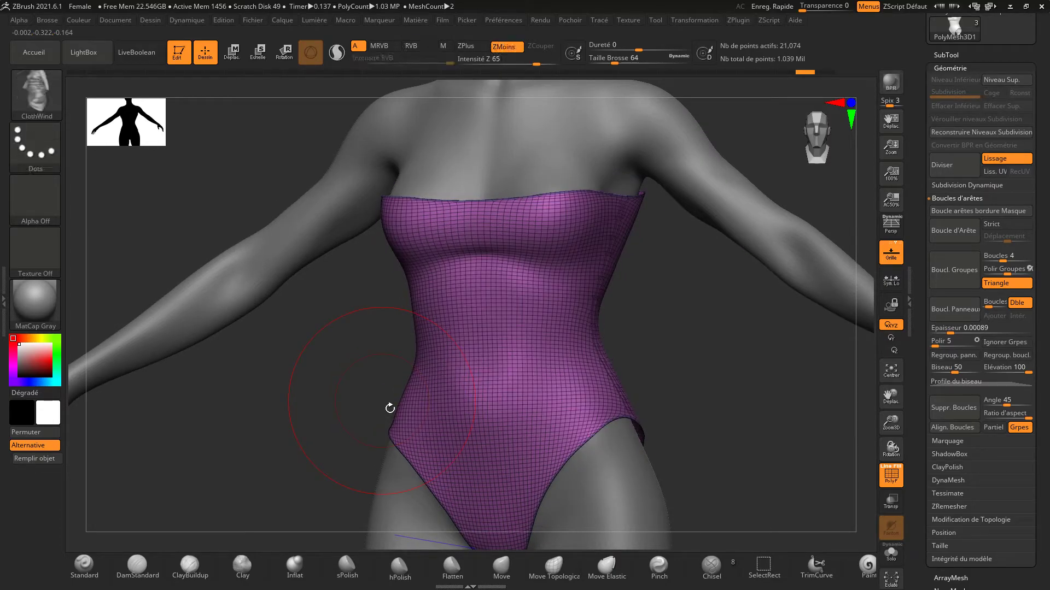
left_click(84, 564)
mouse_move(755, 395)
left_mouse_down()
mouse_move(769, 398)
mouse_move(699, 373)
left_mouse_up()
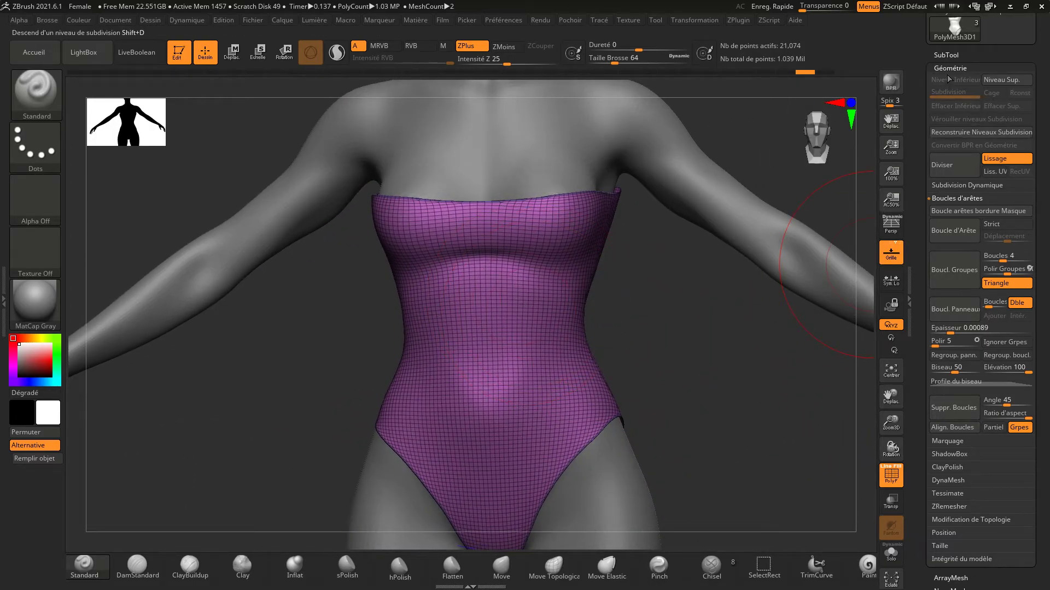
- Run ZRemesher on the bodysuit, reducing it to 14,070 active points
left_click(943, 199)
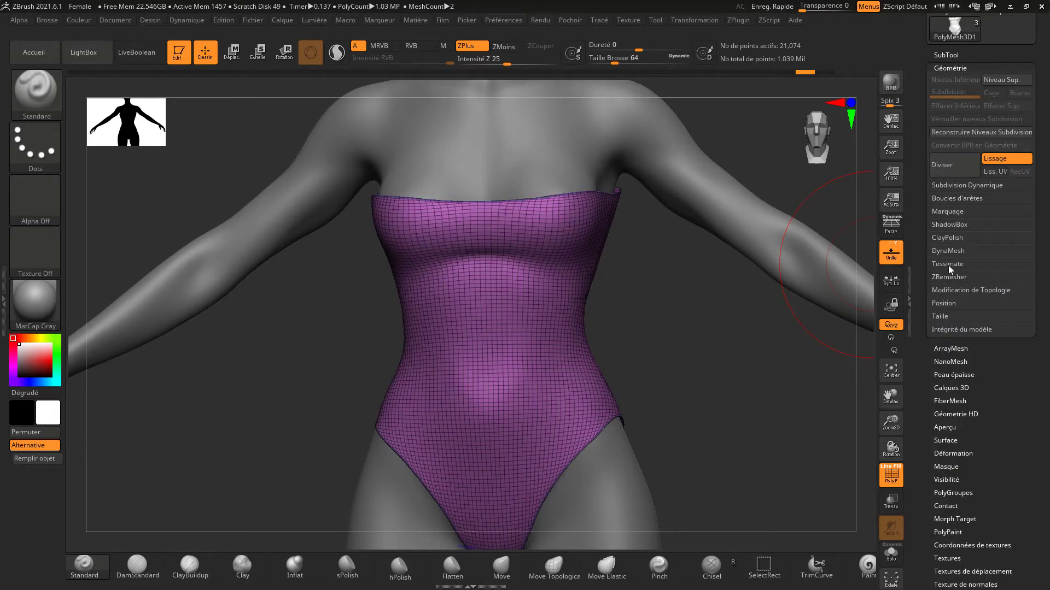
left_click(940, 278)
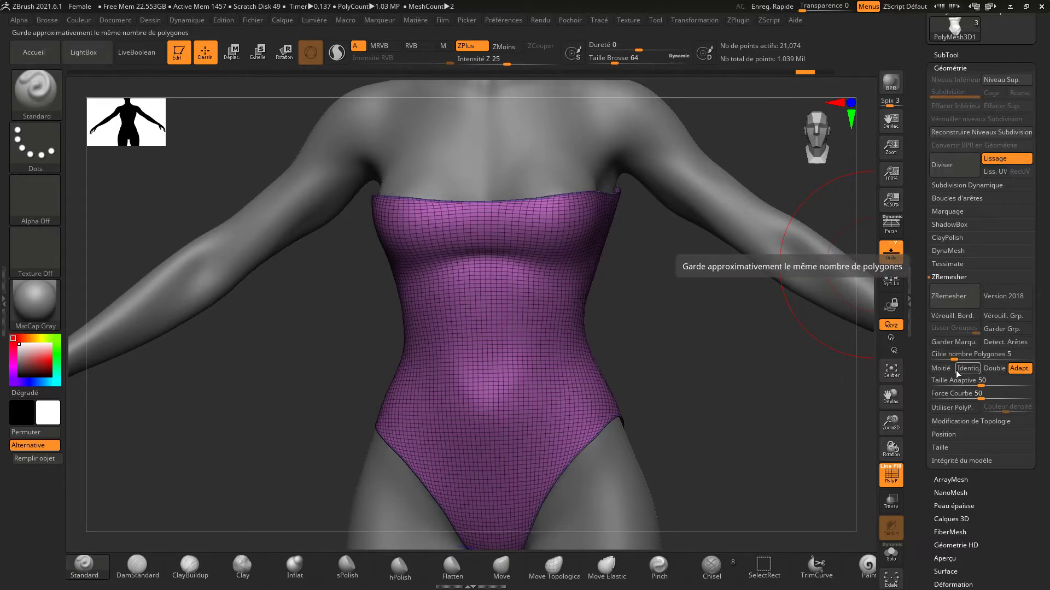
left_click(947, 297)
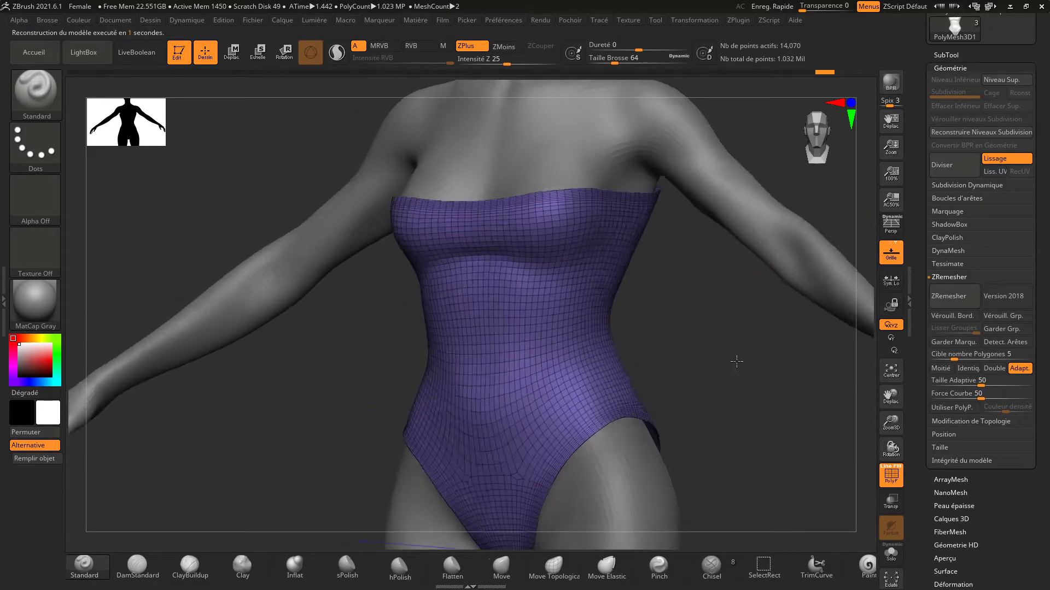
mouse_move(733, 363)
left_mouse_down()
mouse_move(684, 344)
mouse_move(865, 532)
left_mouse_up()
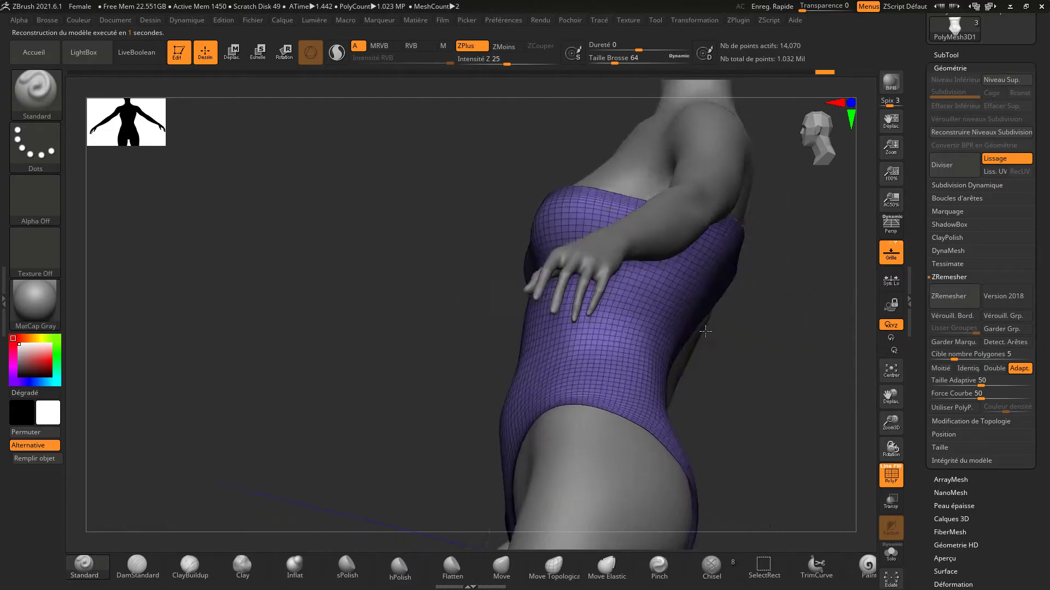
- Inspect the remeshed garment in Solo mode, then show the body again
left_click(892, 559)
mouse_move(820, 383)
left_mouse_down()
mouse_move(781, 525)
mouse_move(820, 386)
mouse_move(795, 322)
mouse_move(738, 392)
mouse_move(805, 399)
mouse_move(765, 391)
left_mouse_up()
left_click(891, 554)
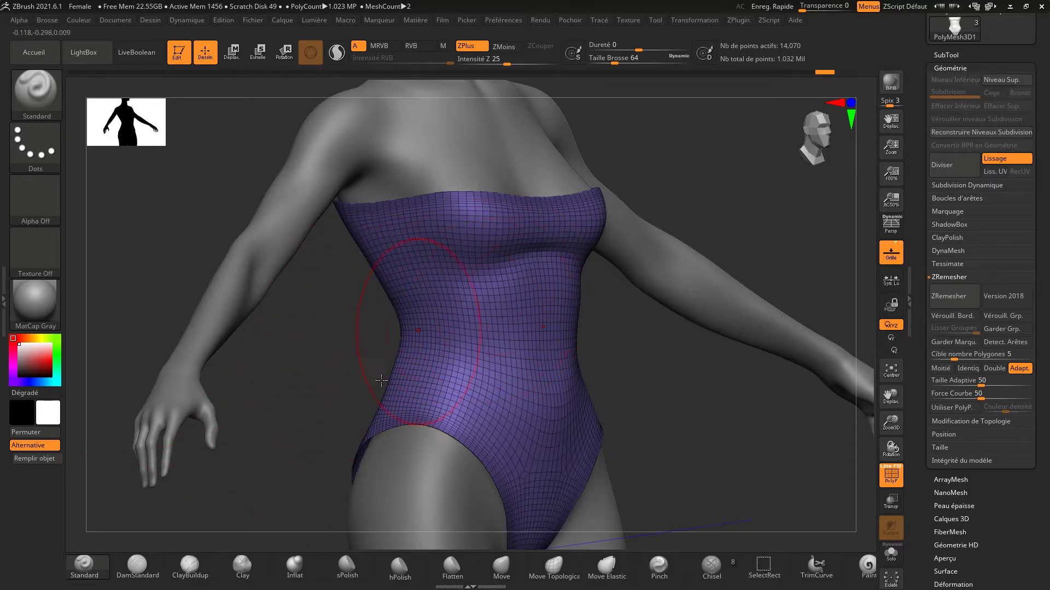
mouse_move(707, 457)
left_mouse_down("shift")
mouse_move(715, 428)
mouse_move(694, 428)
mouse_move(710, 433)
left_mouse_up("shift")
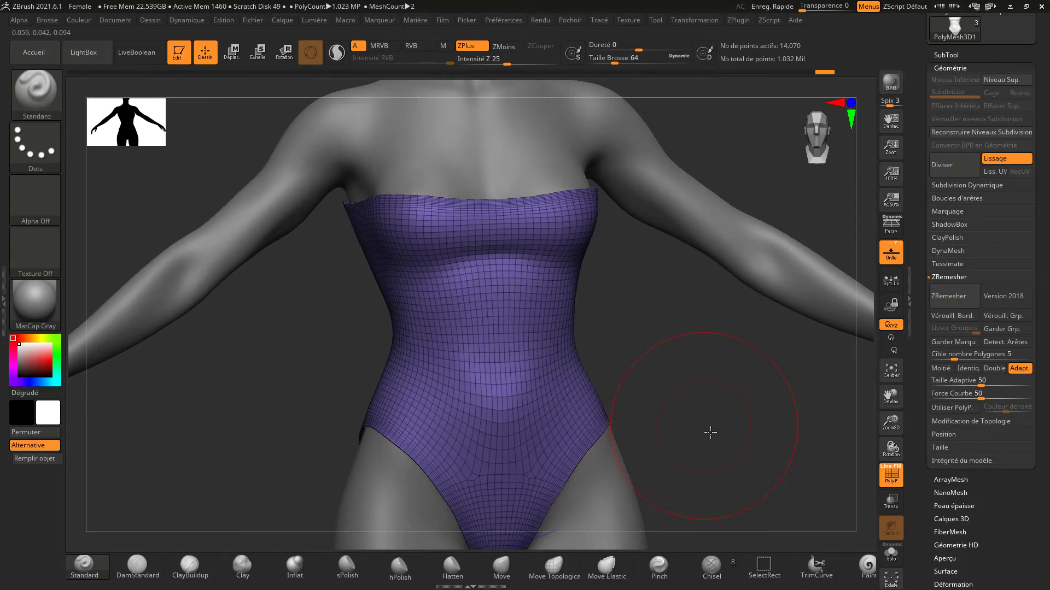
- Try a cloth brush, then switch to Move and orbit around the remeshed bodysuit
left_click(36, 90)
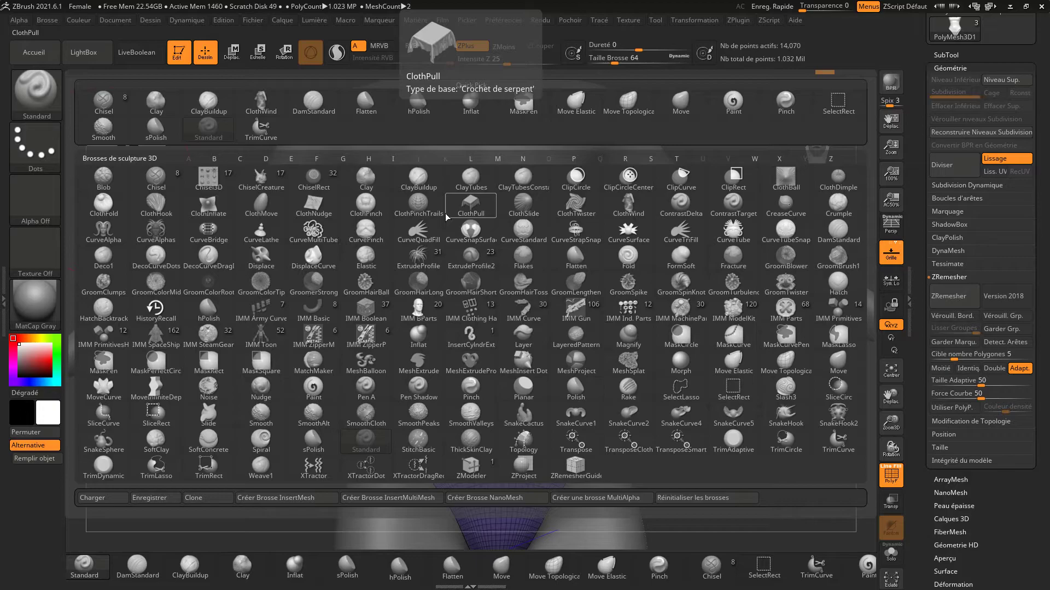
left_click(504, 219)
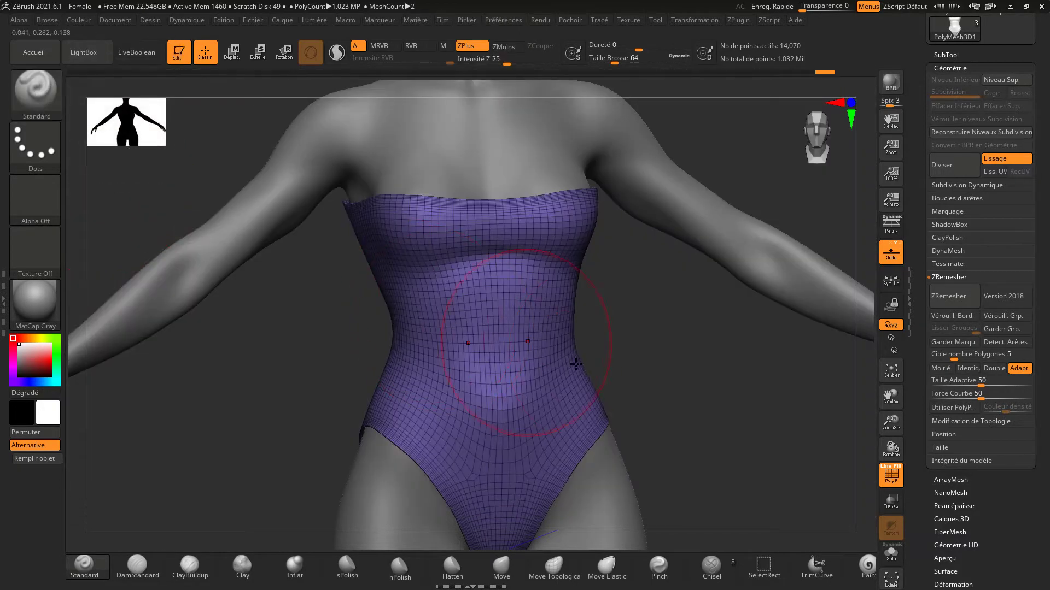
mouse_move(718, 358)
left_mouse_down()
mouse_move(682, 368)
mouse_move(698, 394)
left_mouse_up()
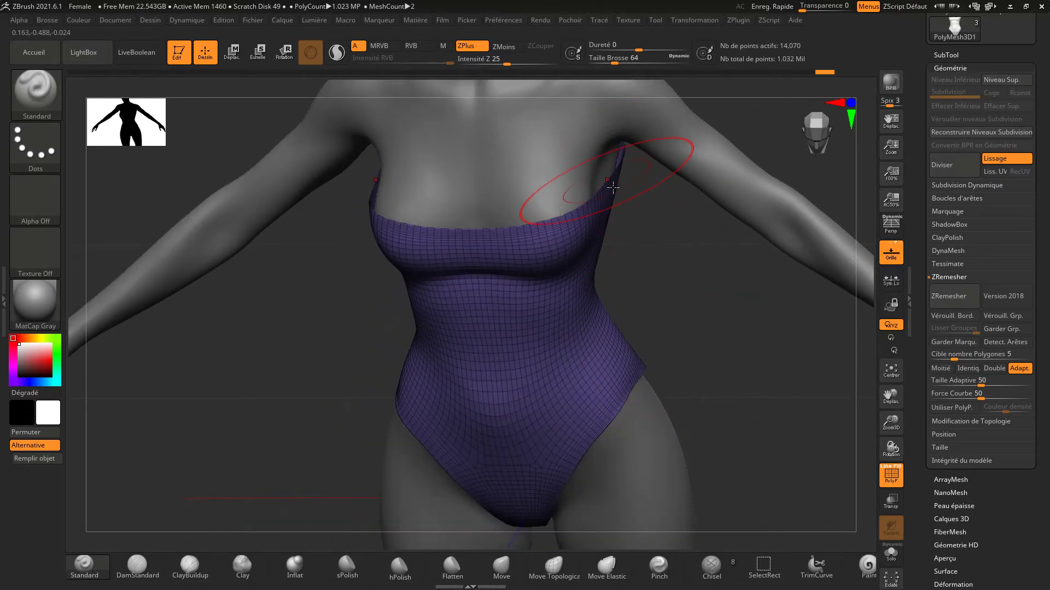
left_click(498, 572)
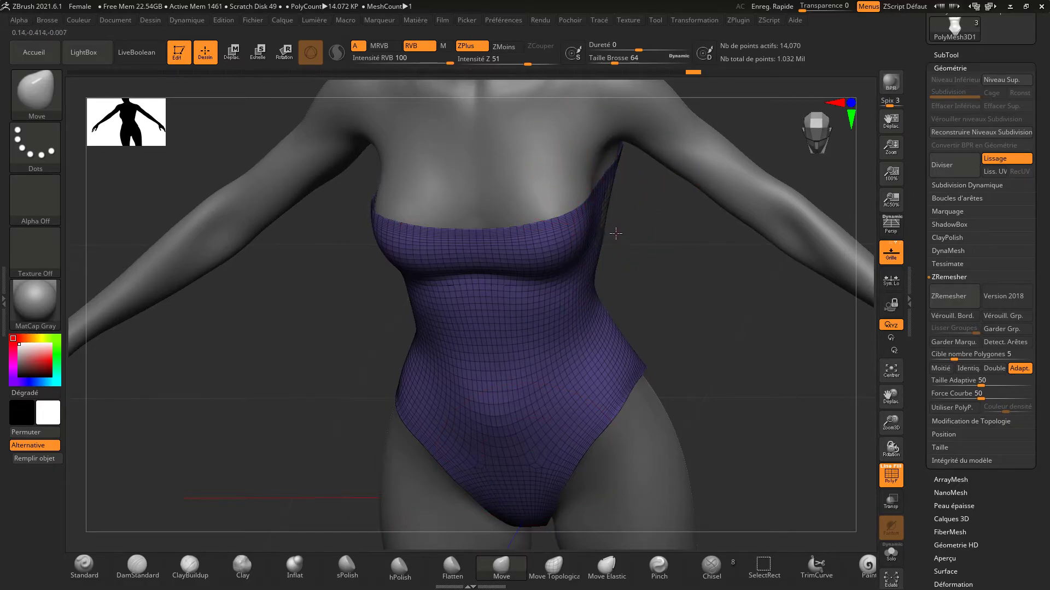
mouse_move(617, 234)
left_mouse_down()
mouse_move(390, 136)
mouse_move(667, 300)
mouse_move(667, 216)
left_mouse_up()
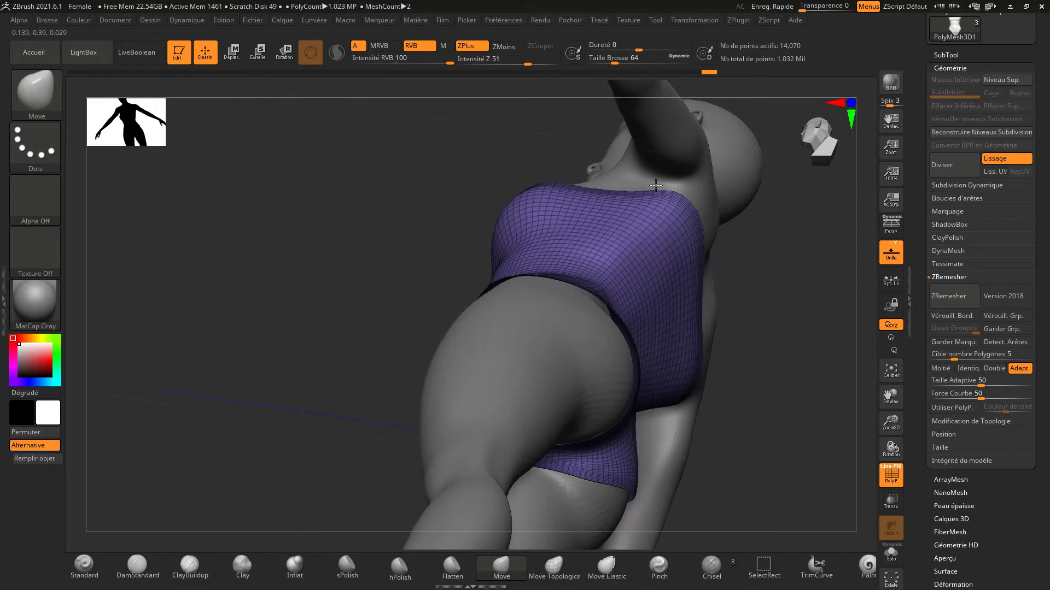
mouse_move(717, 270)
left_mouse_down()
mouse_move(748, 305)
mouse_move(761, 255)
left_mouse_up()
- Unwrap the bodysuit's UVs with UV Master's Déballer
left_click(739, 19)
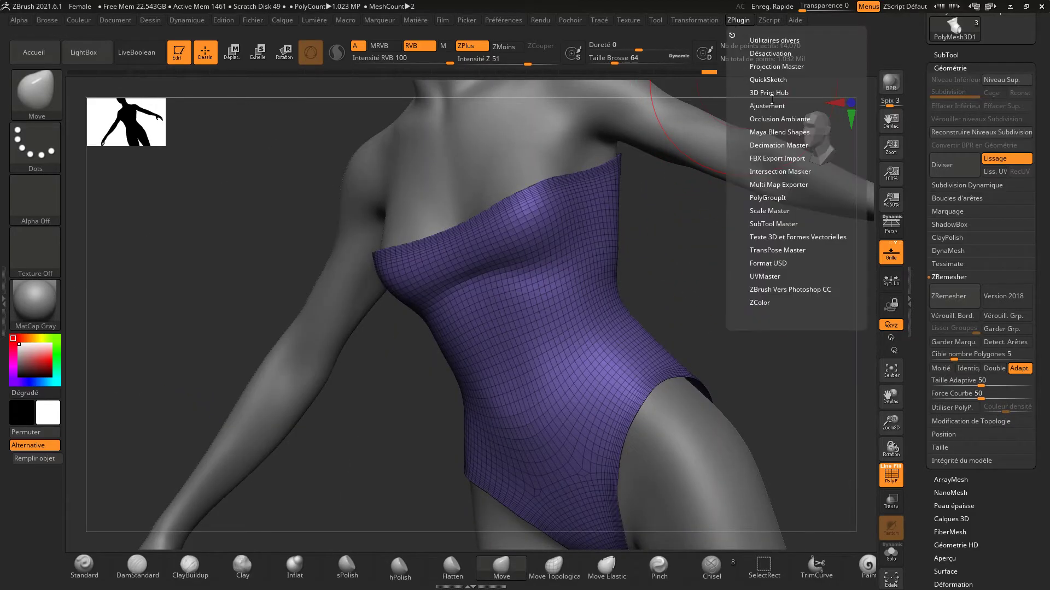
left_click(759, 278)
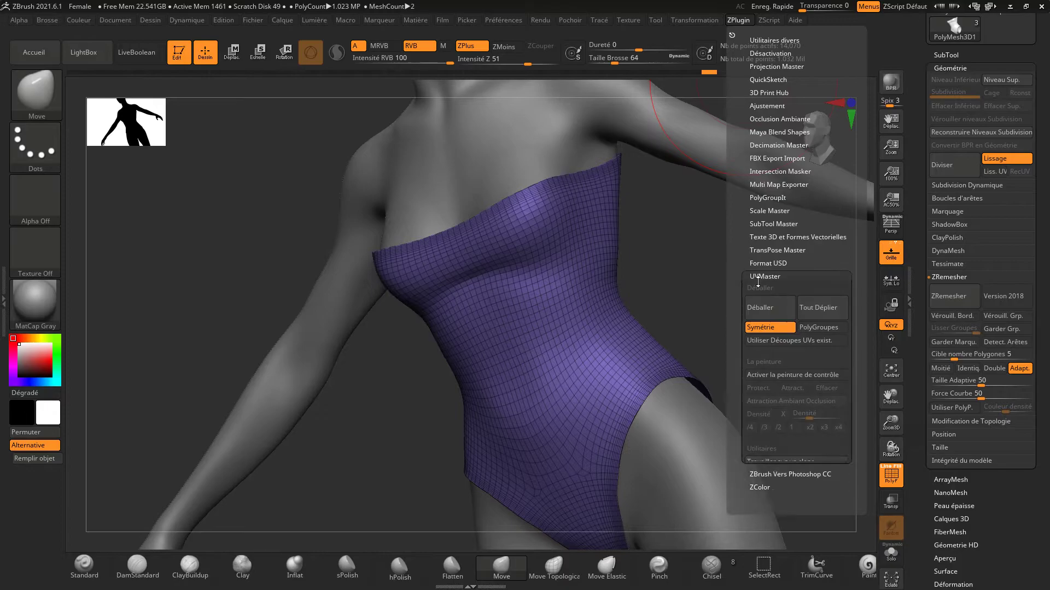
left_click(766, 313)
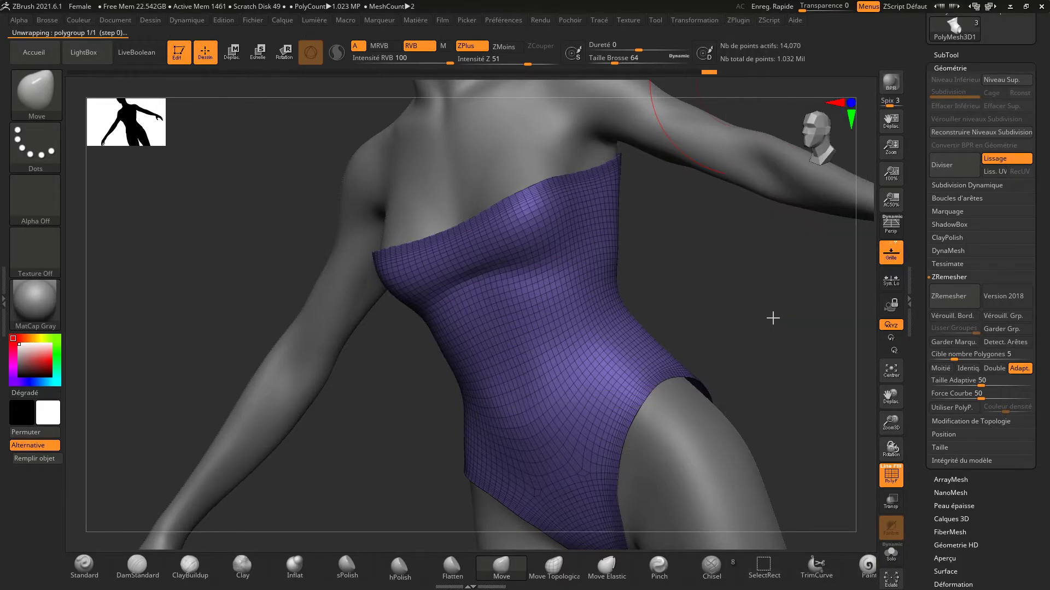
- Preview the flattened UV layout with Aplatir, then restore the 3D mesh with Déplatir
left_click(740, 21)
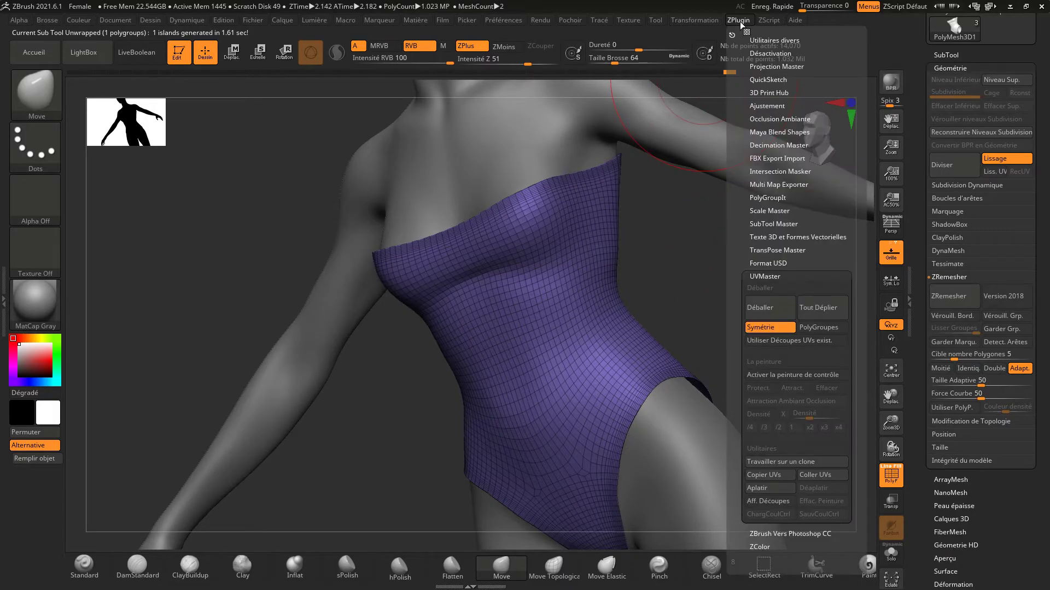
left_click(765, 489)
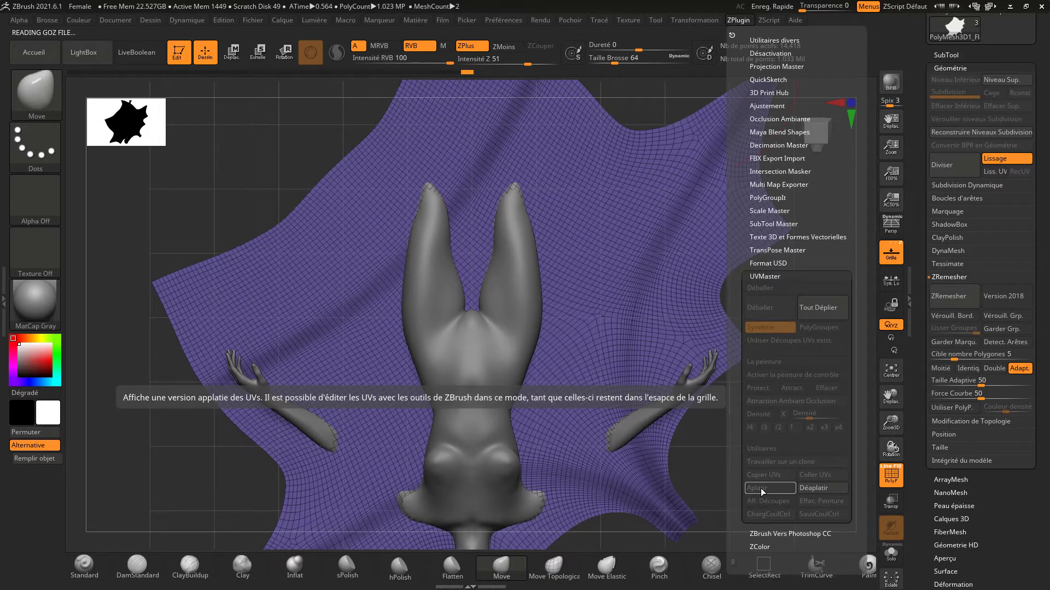
left_click(827, 489)
left_click_drag(722, 312, 746, 299, "shift")
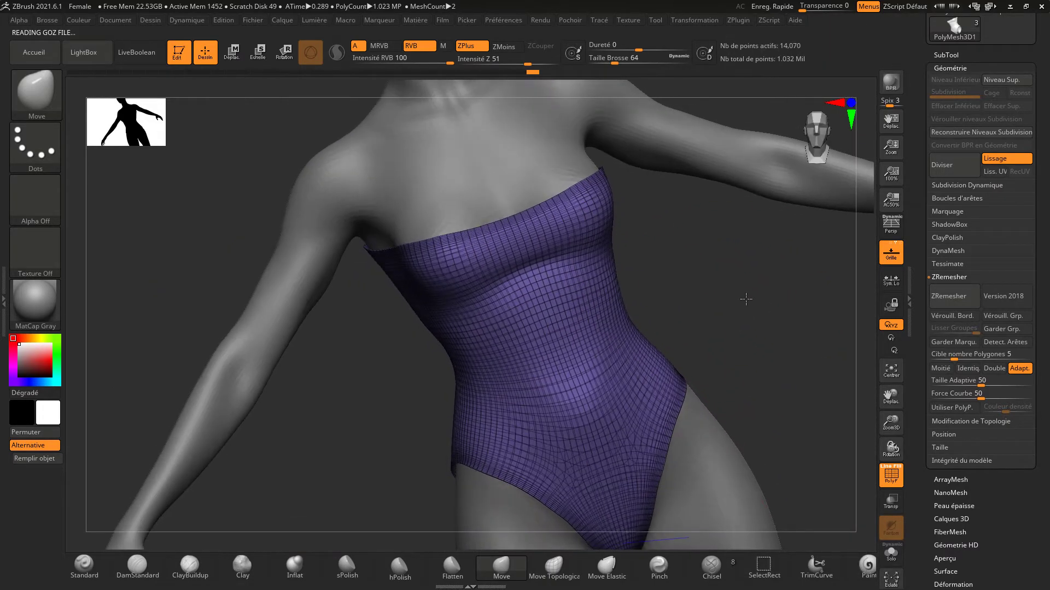
- Toggle the PolyF overlay while orbiting, leave it off, and collapse Géométrie
left_click(890, 474)
mouse_move(738, 454)
left_mouse_down()
mouse_move(776, 314)
mouse_move(731, 307)
mouse_move(746, 307)
mouse_move(713, 351)
mouse_move(715, 412)
mouse_move(716, 370)
mouse_move(667, 335)
left_mouse_up()
key("ctrl+shift")
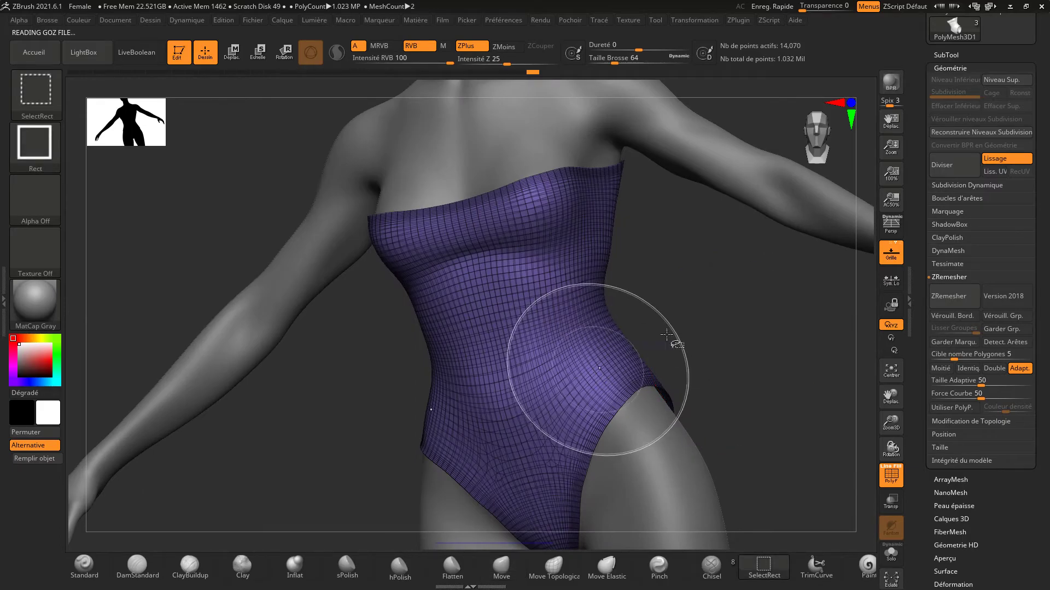
mouse_move(891, 426)
left_mouse_down()
mouse_move(901, 488)
mouse_move(897, 416)
left_mouse_up()
mouse_move(792, 350)
left_mouse_down()
mouse_move(717, 359)
mouse_move(778, 422)
mouse_move(717, 102)
left_mouse_up()
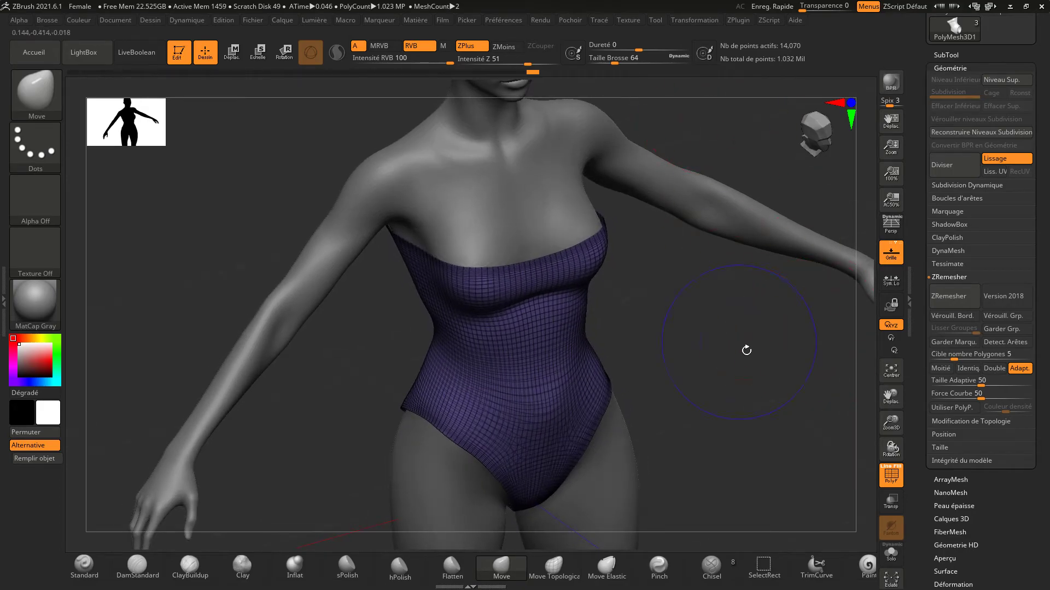
left_click_drag(746, 350, 727, 355)
left_click(891, 475)
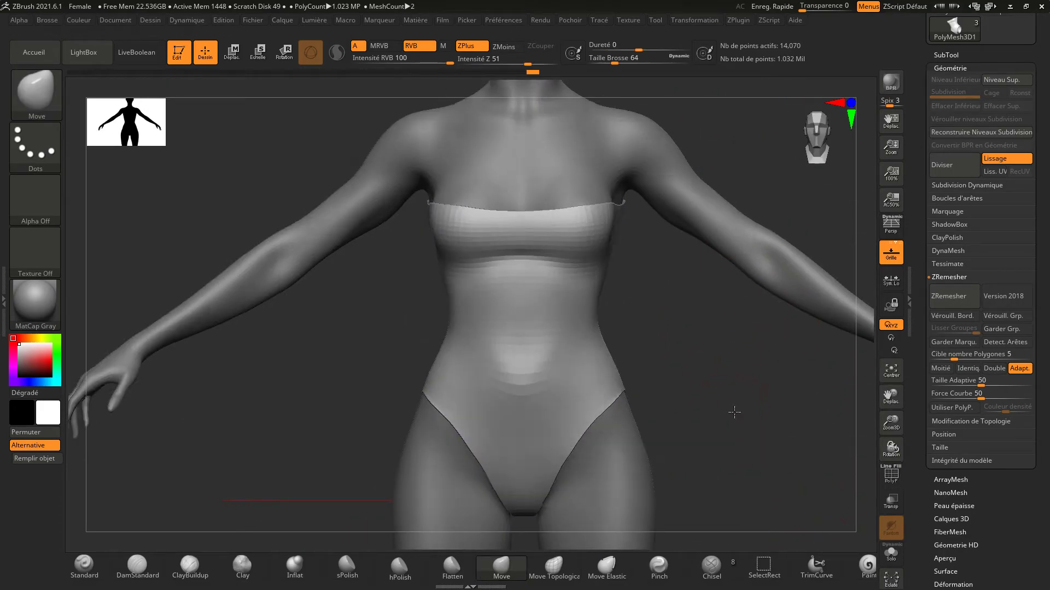
mouse_move(734, 412)
left_mouse_down()
mouse_move(722, 393)
mouse_move(683, 396)
mouse_move(754, 404)
left_mouse_up()
left_click(891, 473)
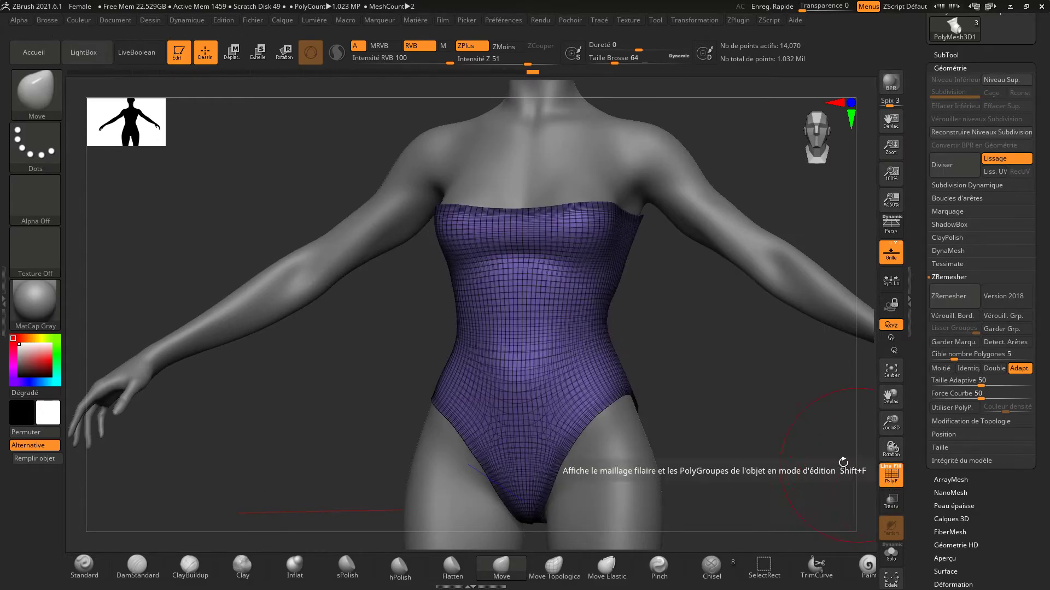
mouse_move(842, 462)
left_mouse_down()
mouse_move(809, 453)
mouse_move(884, 485)
mouse_move(763, 441)
mouse_move(754, 464)
mouse_move(760, 453)
left_mouse_up()
left_click(891, 475)
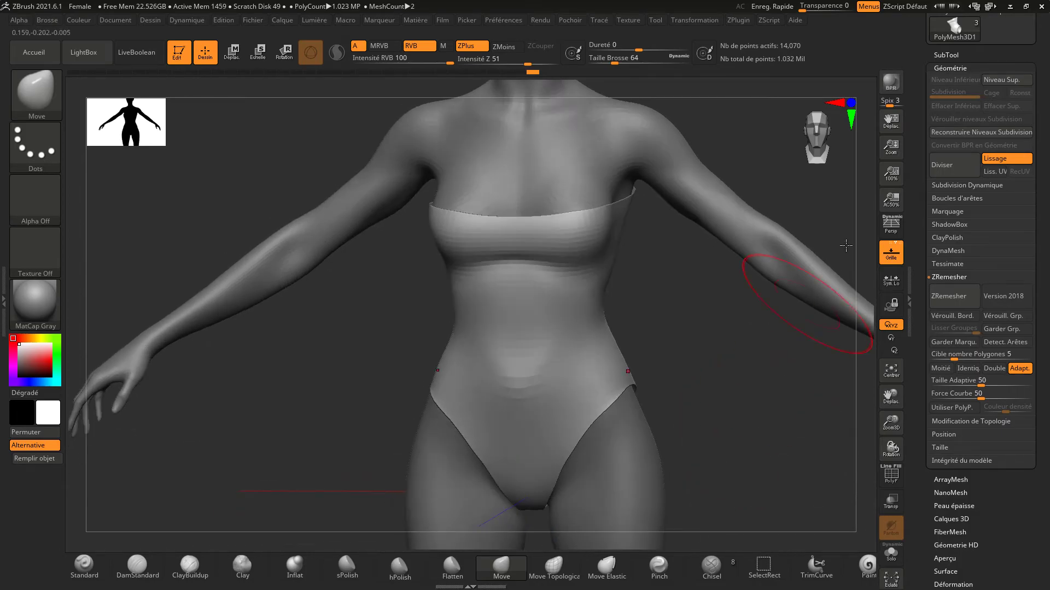
left_click(941, 68)
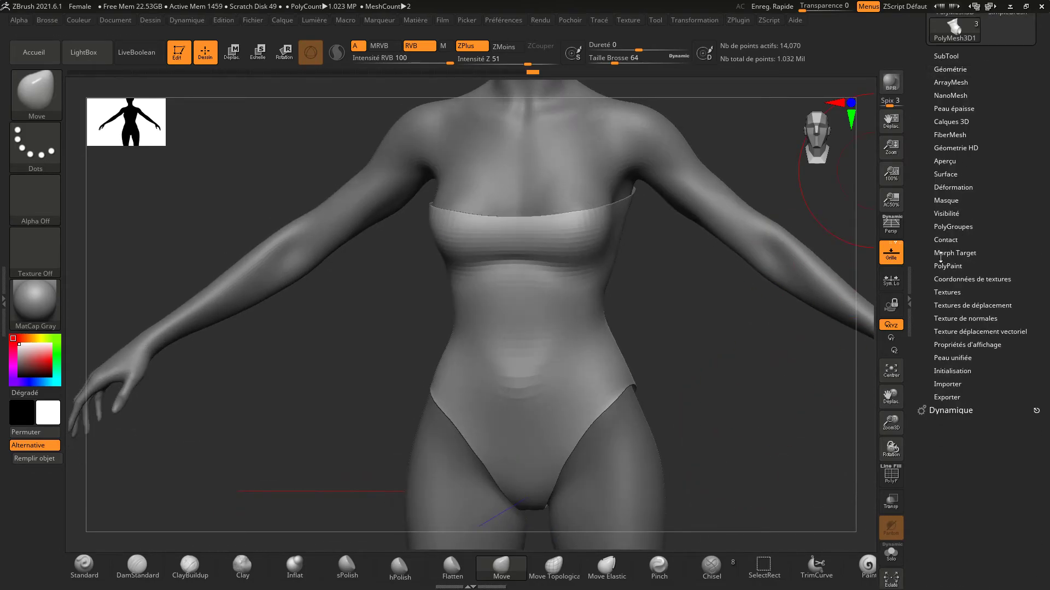
- Expand the PolyGroupes options and toggle the PolyF overlay on and off
left_click(953, 227)
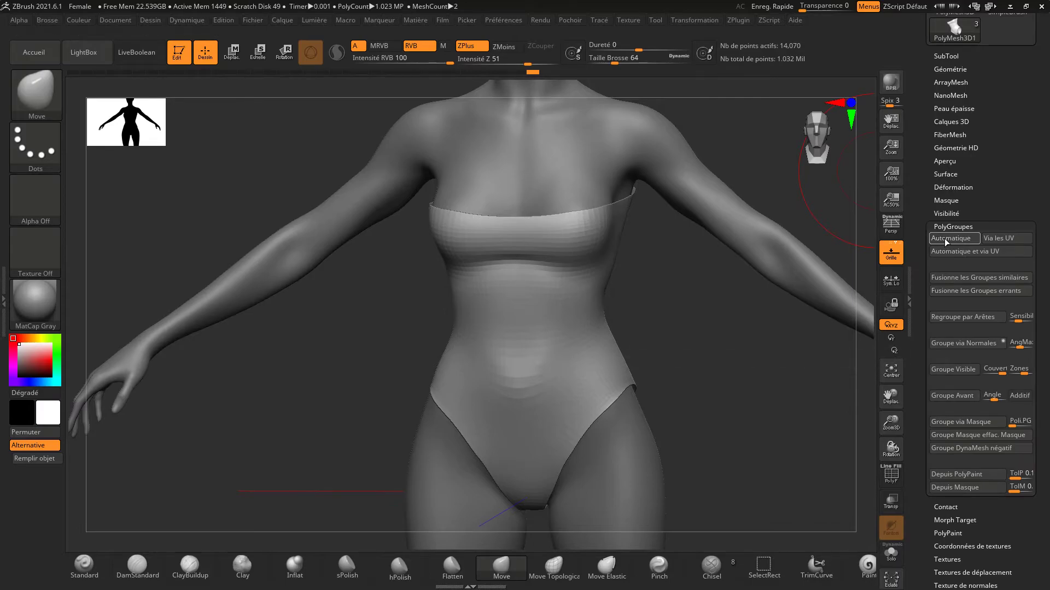
left_click(890, 473)
mouse_move(831, 481)
left_mouse_down()
mouse_move(785, 449)
mouse_move(844, 433)
mouse_move(810, 452)
mouse_move(843, 445)
mouse_move(787, 456)
left_mouse_up()
left_click(891, 483)
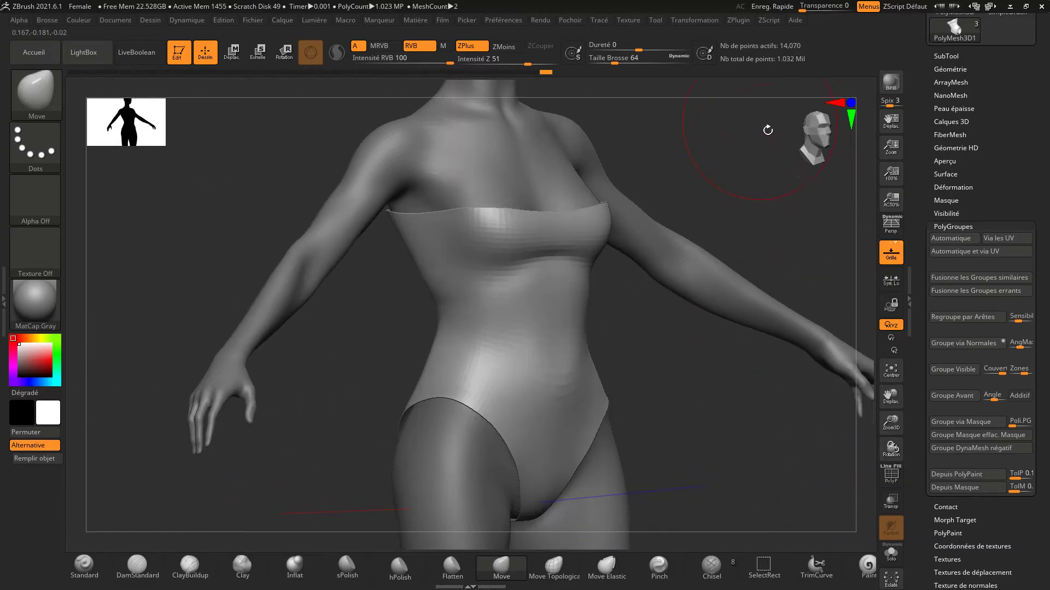
left_click(734, 22)
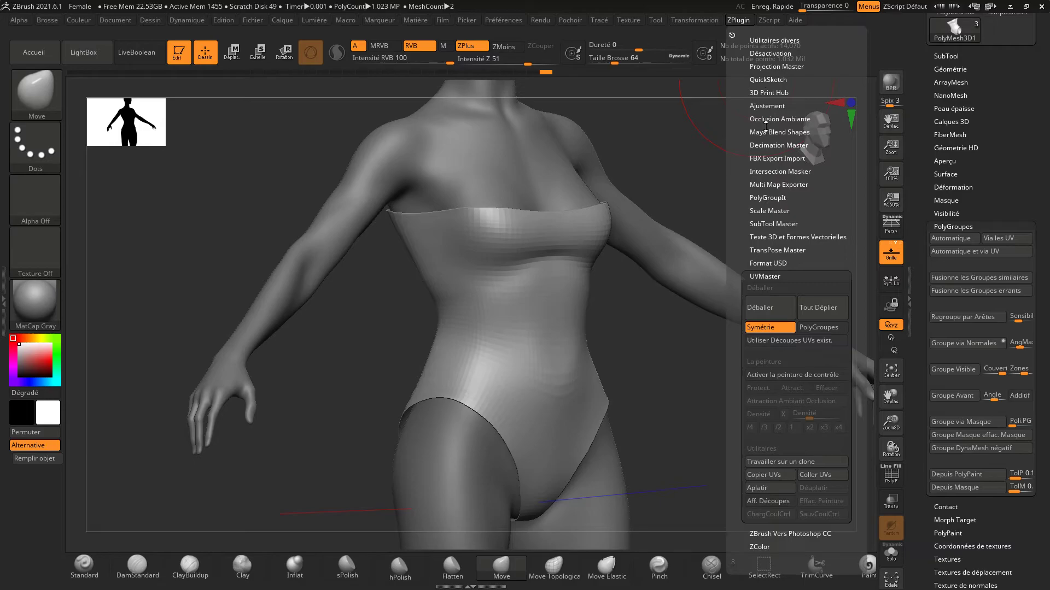
- Export the bodysuit subtool as FBX file 'test vetement' into V:\Nouveaux
left_click(765, 160)
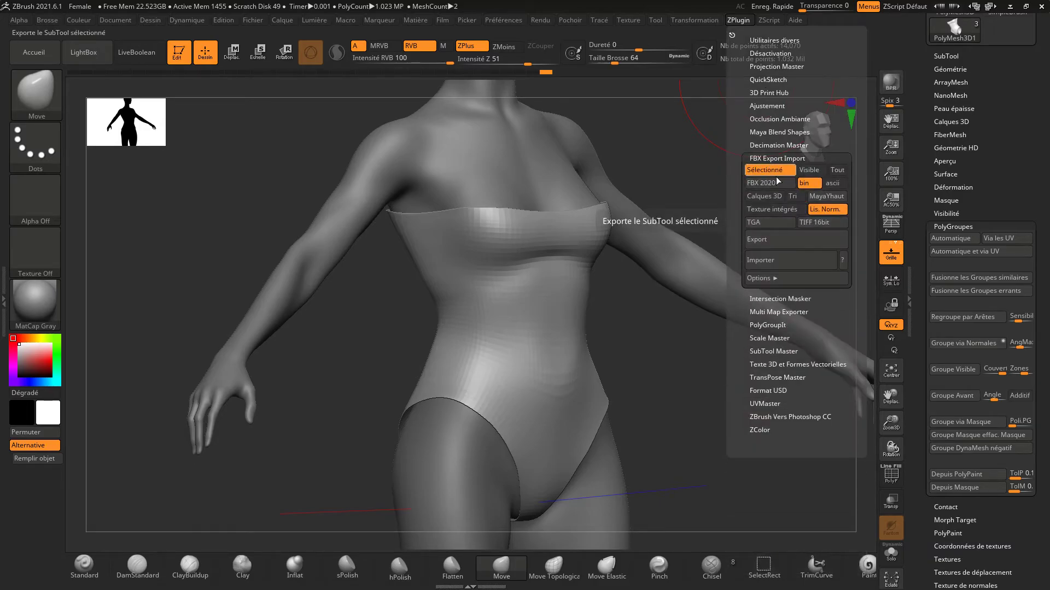
left_click(772, 241)
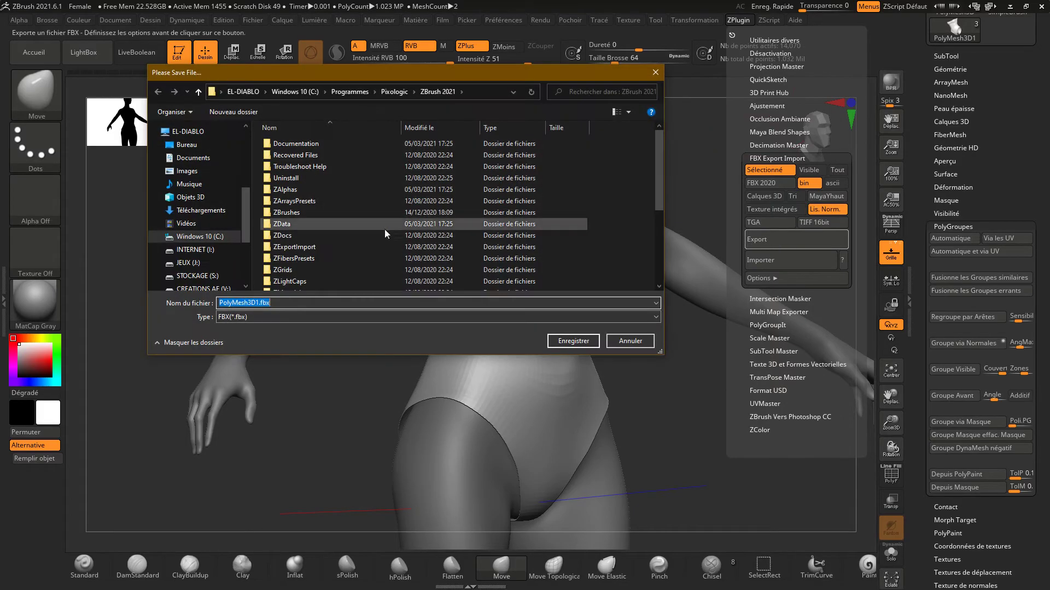
scroll(214, 223, "down", 2)
left_click(203, 231)
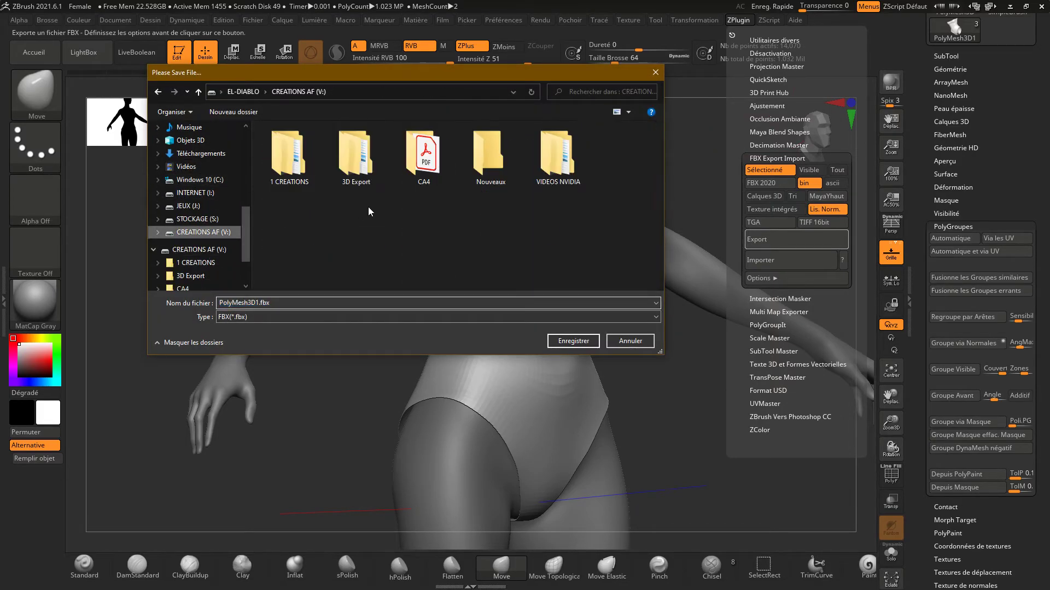
double_click(491, 156)
double_click(293, 304)
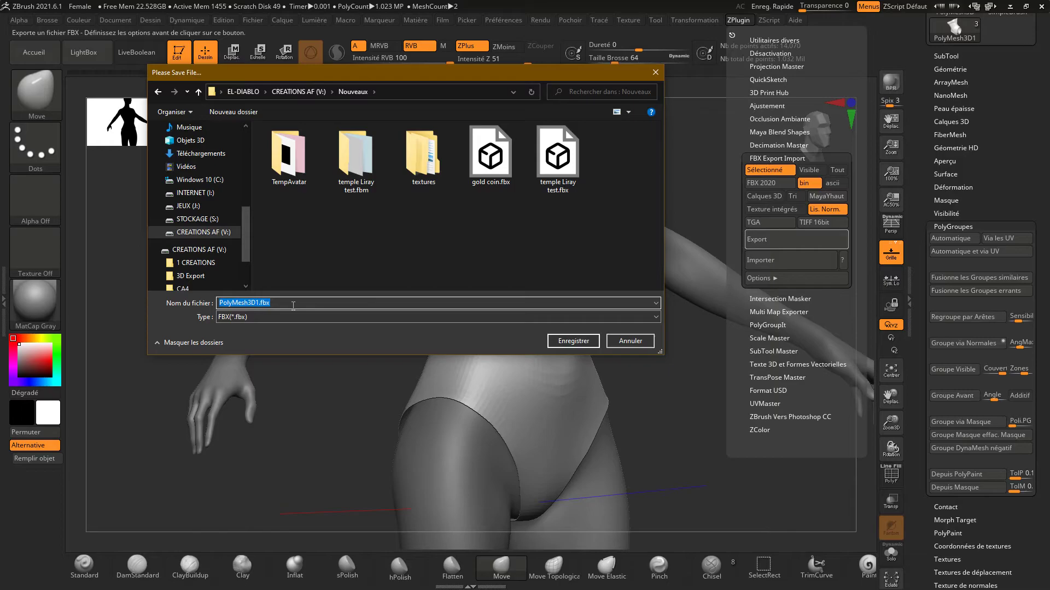
type("test vetement")
left_click(571, 343)
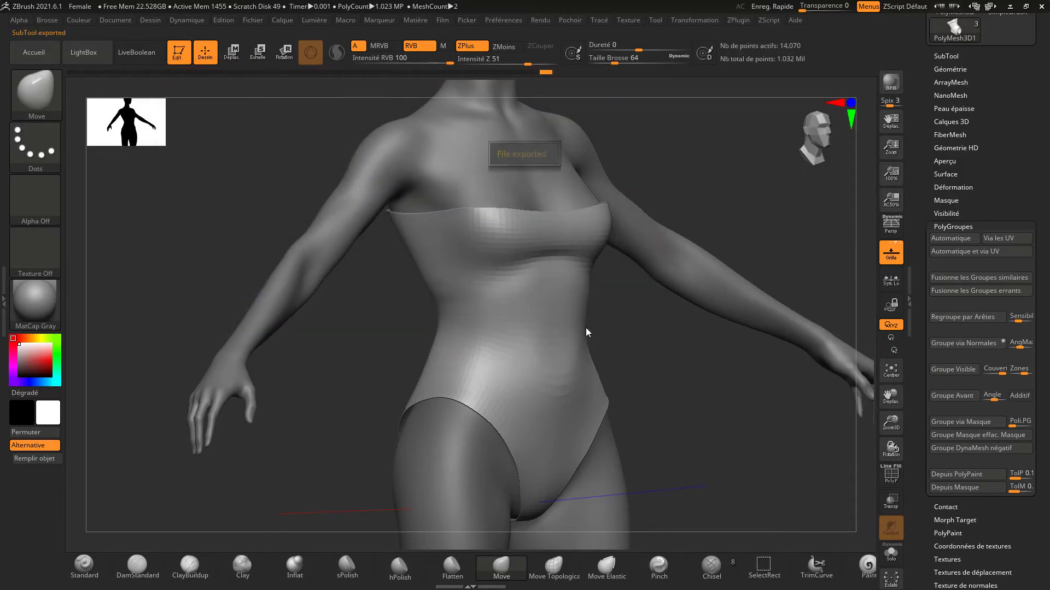
- Minimize ZBrush, restore it from the taskbar, and dismiss the garment preview overlay on the bodysuit
left_click(1010, 7)
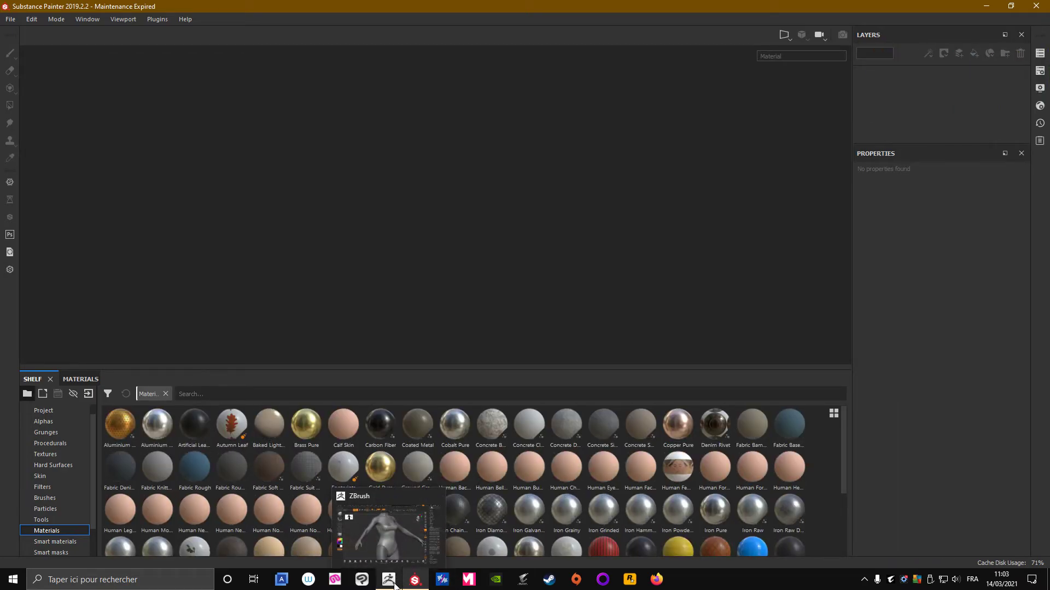
left_click(390, 583)
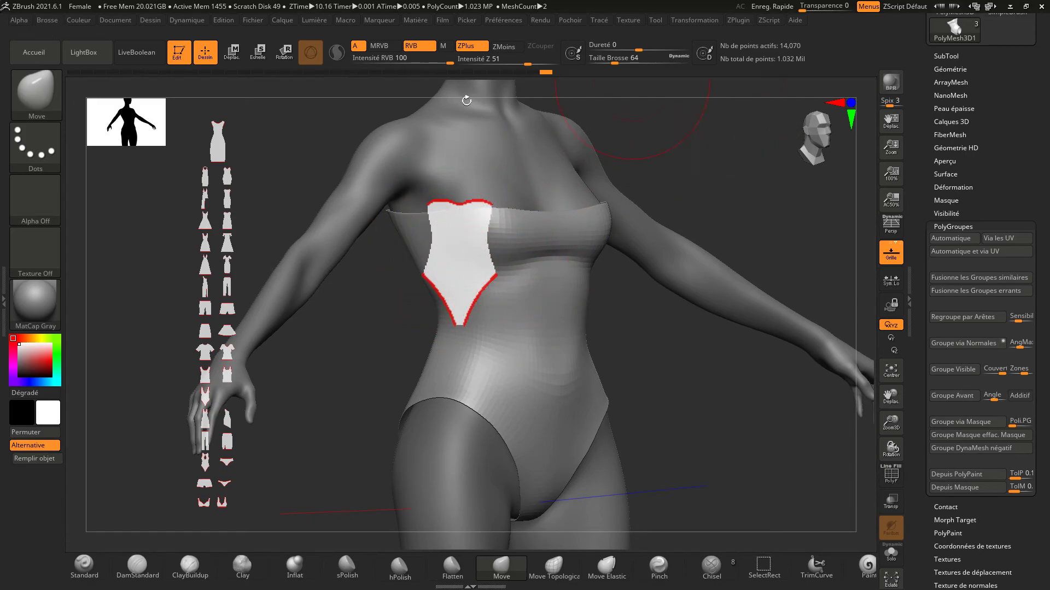
left_click(146, 219)
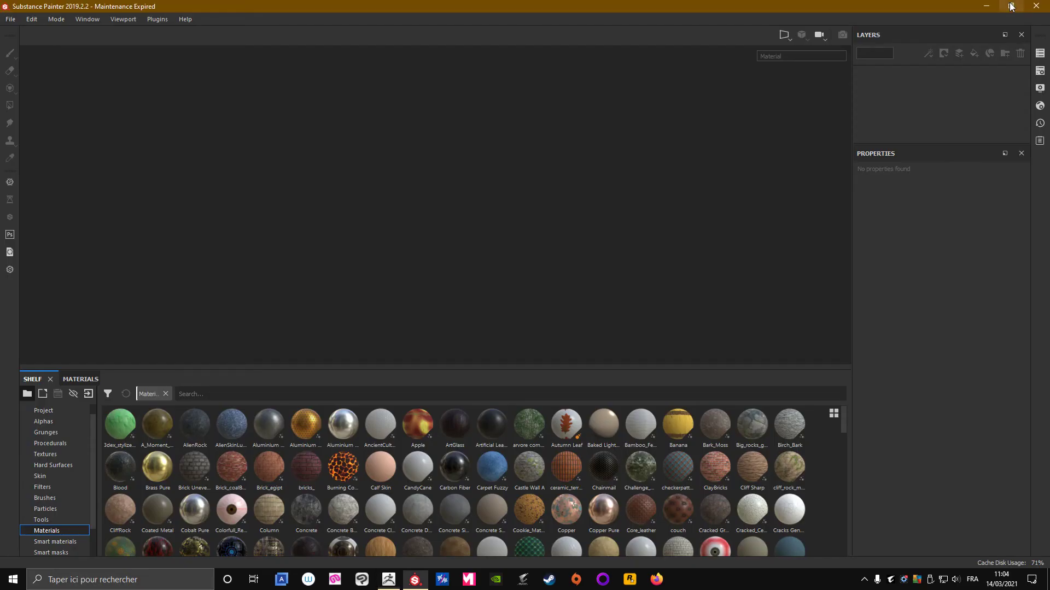
- Create a new Substance Painter project from the test vetement.fbx mesh and view the torso at three-quarters
key("alt+Tab")
left_click(9, 17)
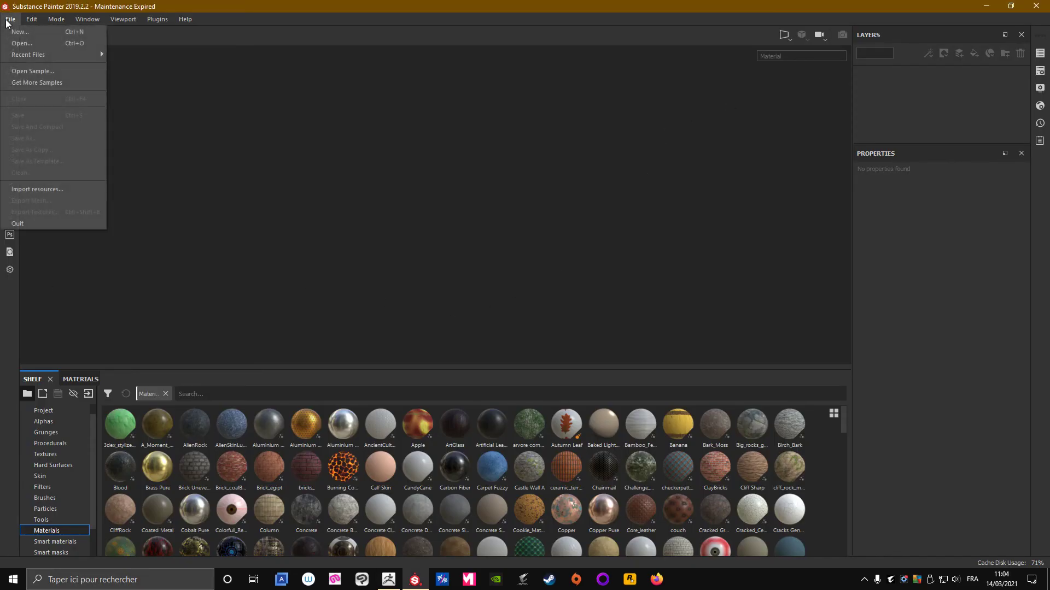
left_click(27, 30)
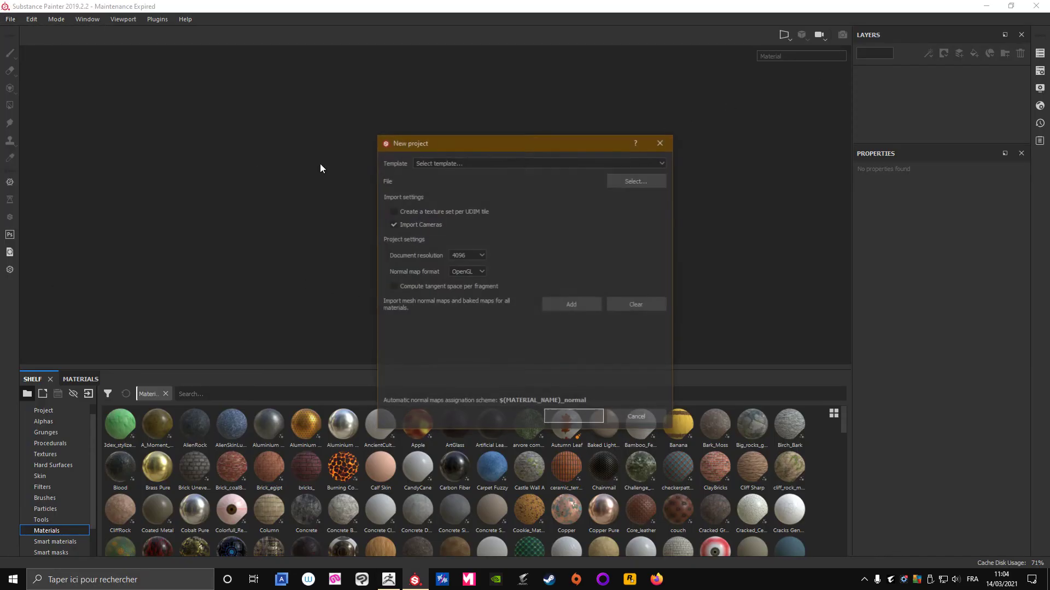
left_click(618, 185)
left_click(680, 328)
left_click(804, 431)
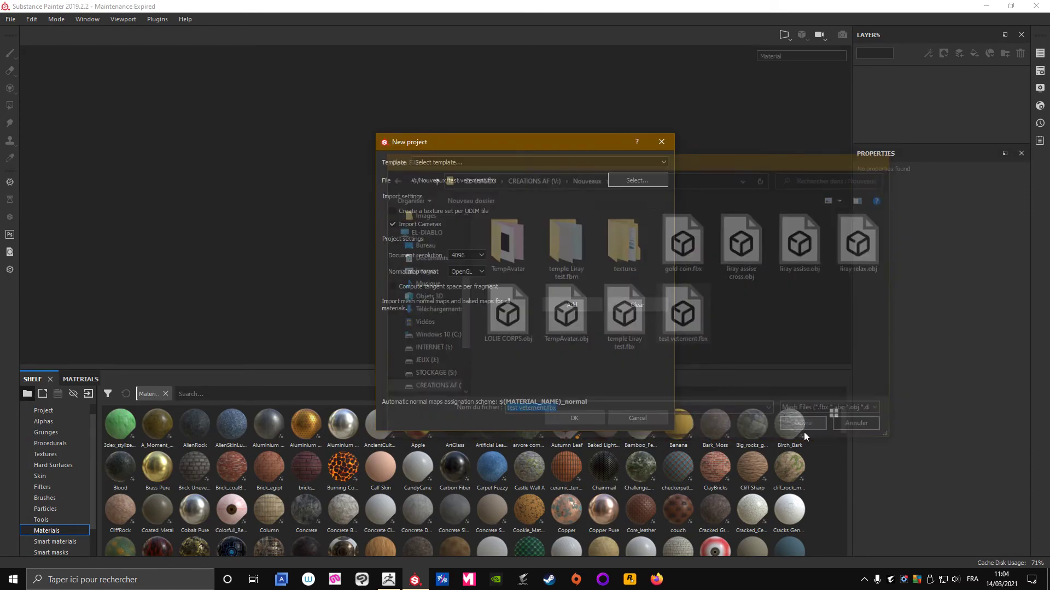
left_click(569, 420)
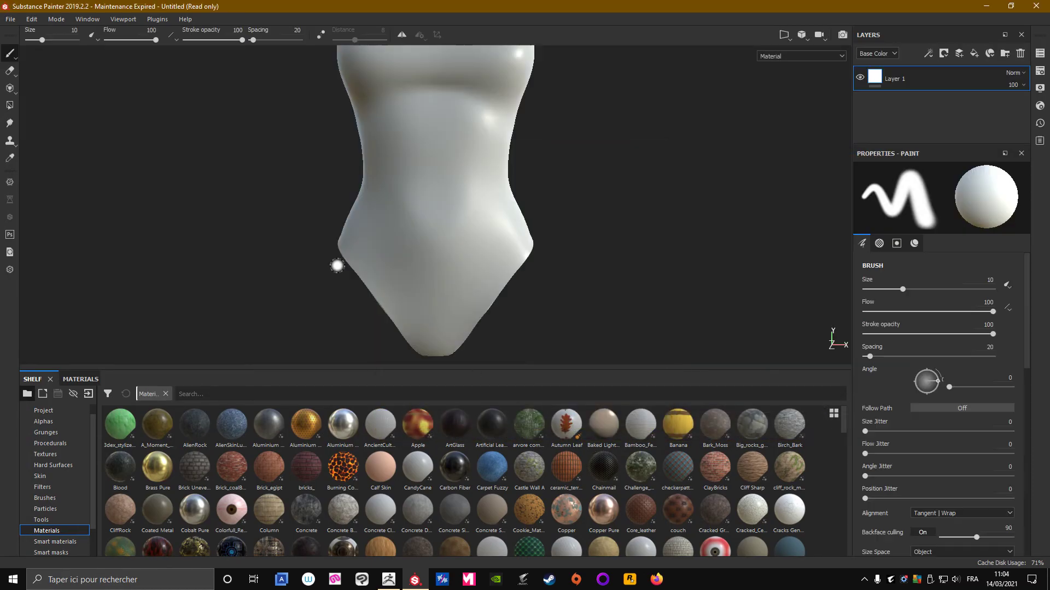
mouse_move(713, 180)
left_mouse_down("alt")
mouse_move(556, 191)
mouse_move(340, 159)
mouse_move(304, 253)
mouse_move(242, 328)
left_mouse_up("alt")
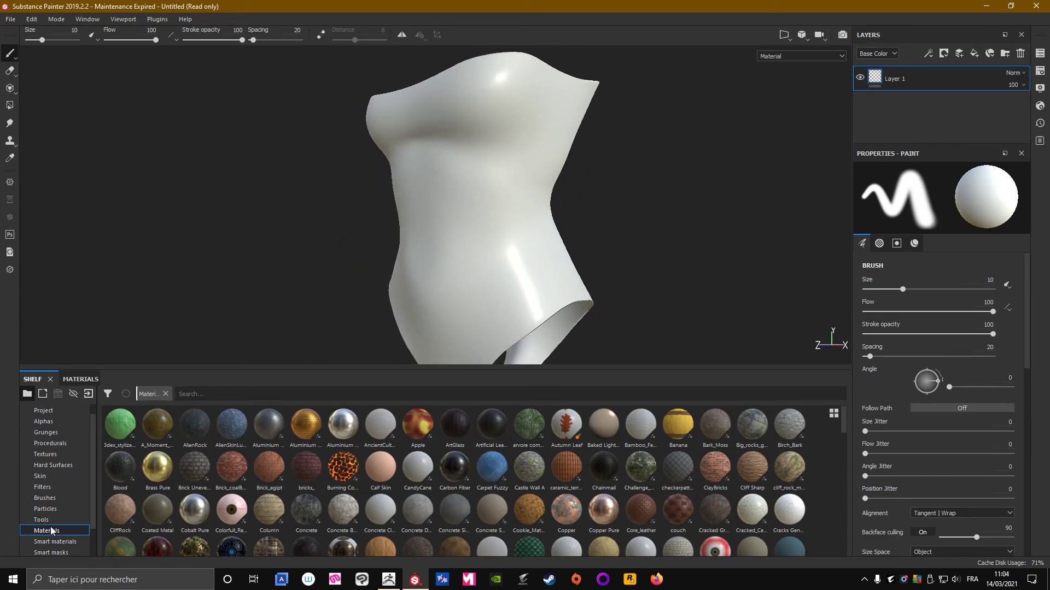
- Fill the bodysuit with the Fabric Suit Vintage material using Tri-planar projection
type("fa")
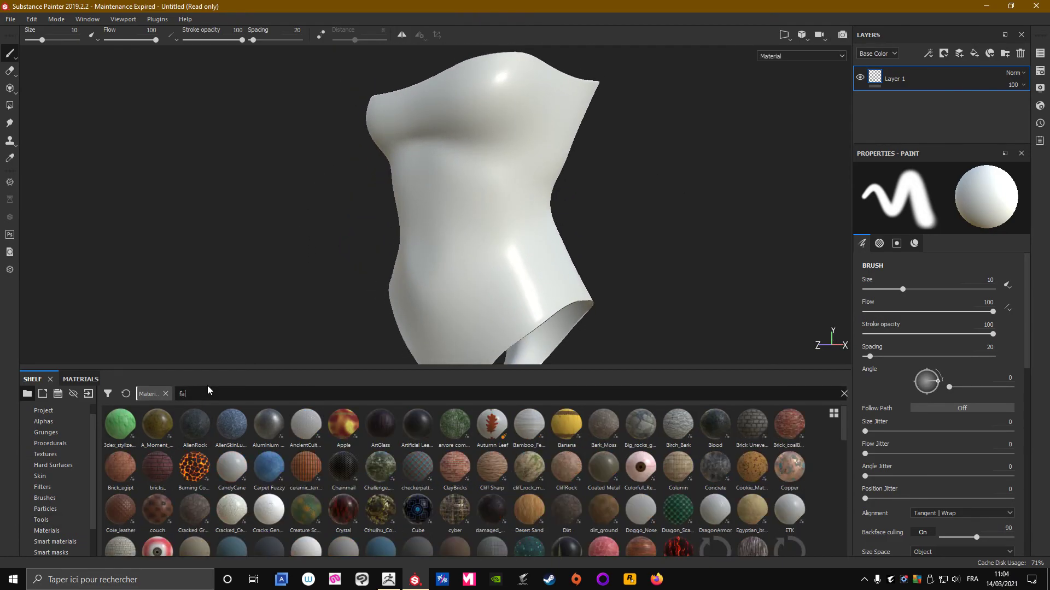
type("bric")
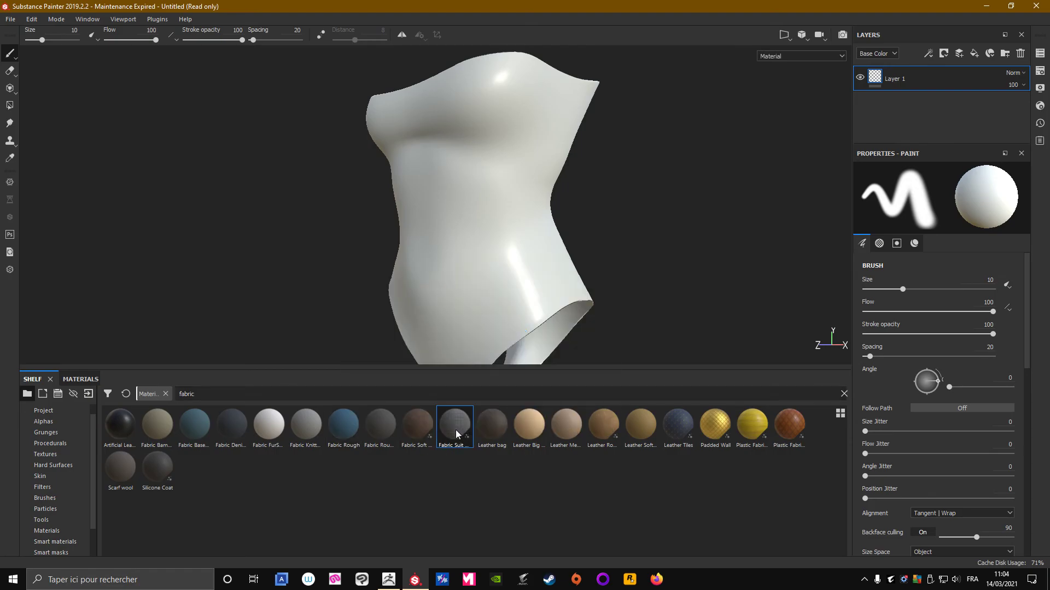
left_click_drag(455, 426, 519, 270)
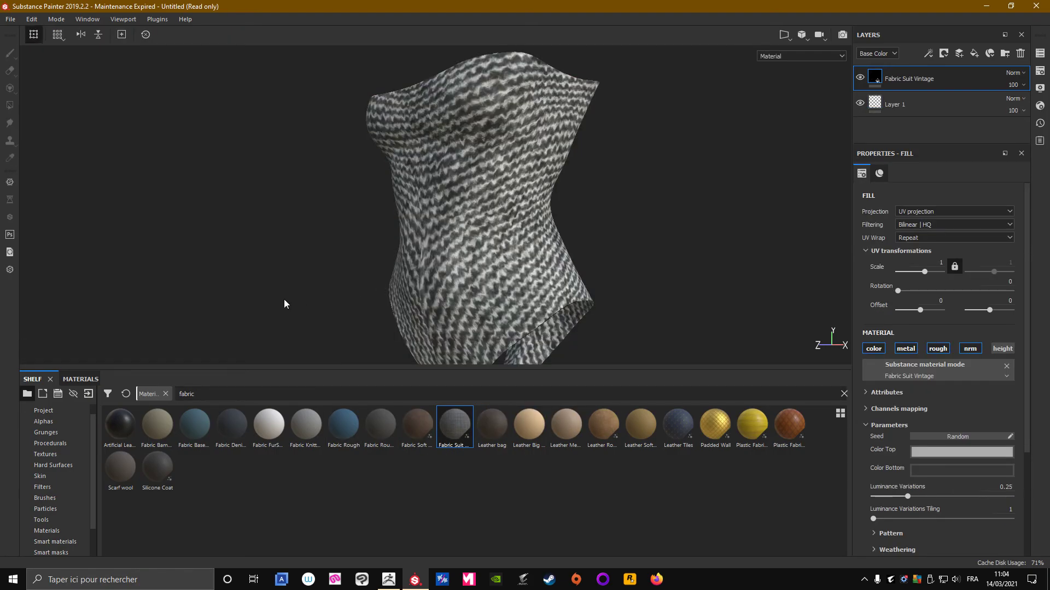
left_click_drag(284, 304, 948, 141, "alt")
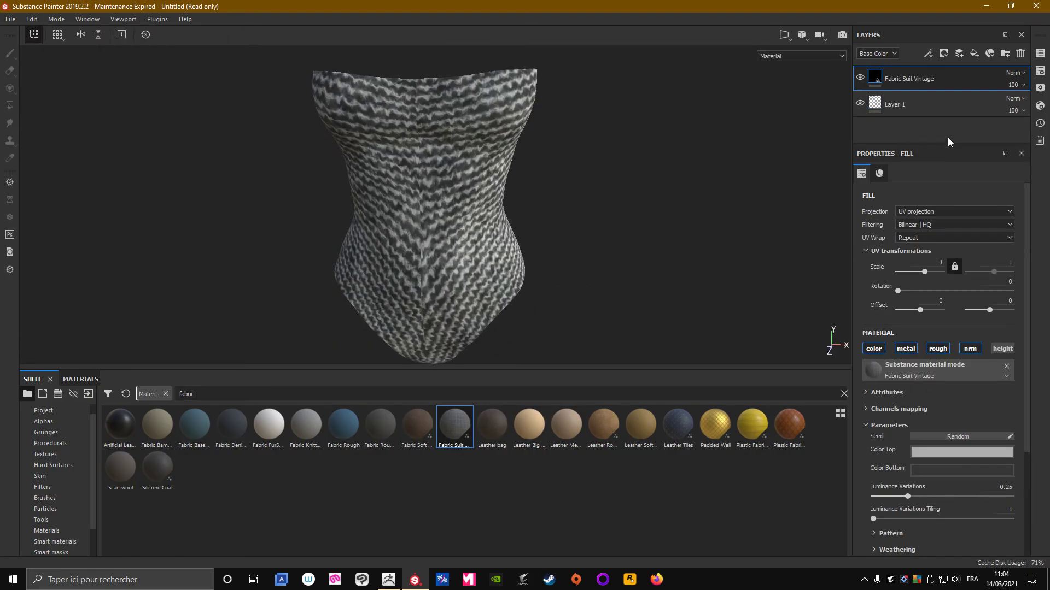
left_click(920, 211)
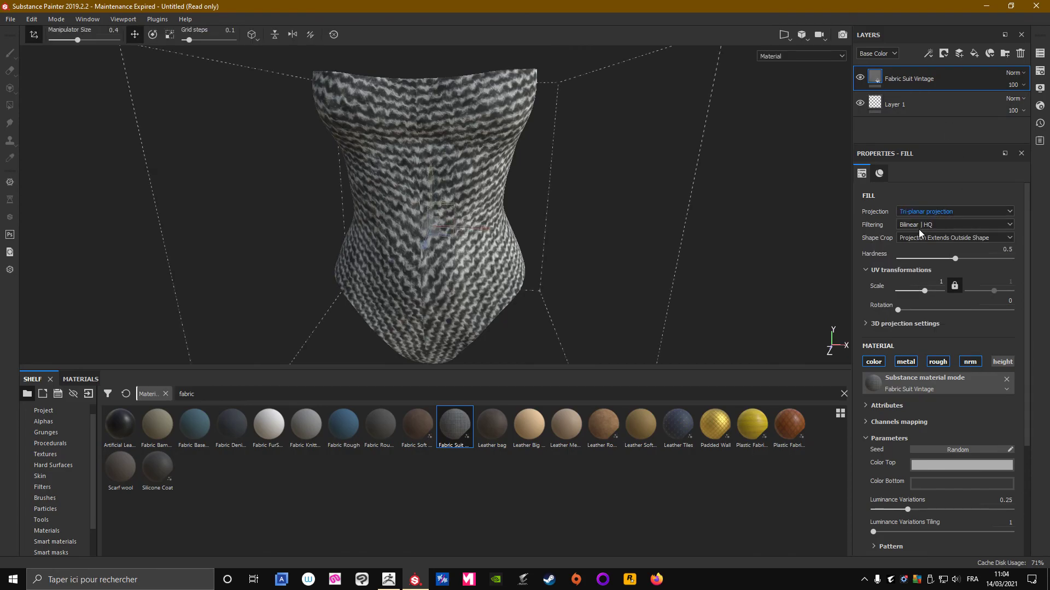
- Inspect the fabric around the bodysuit, then close Substance Painter discarding the project
mouse_move(918, 228)
left_mouse_down("alt")
mouse_move(747, 241)
mouse_move(808, 244)
mouse_move(408, 239)
left_mouse_up("alt")
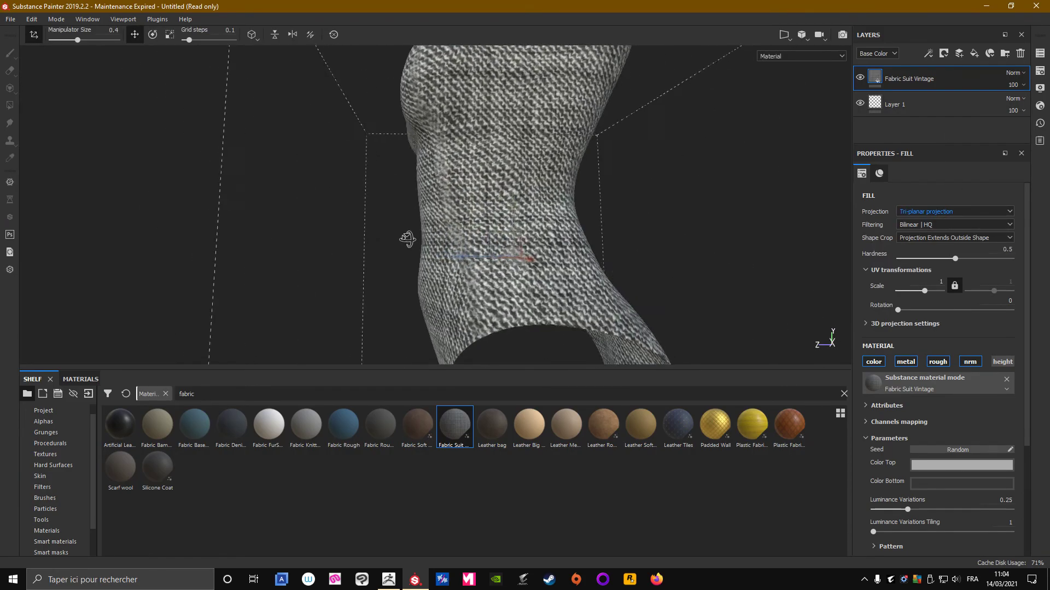
right_click_drag(403, 236, 265, 274, "alt")
mouse_move(264, 274)
left_mouse_down("alt")
mouse_move(699, 212)
mouse_move(569, 248)
mouse_move(686, 264)
mouse_move(677, 211)
mouse_move(544, 216)
mouse_move(580, 207)
left_mouse_up("alt")
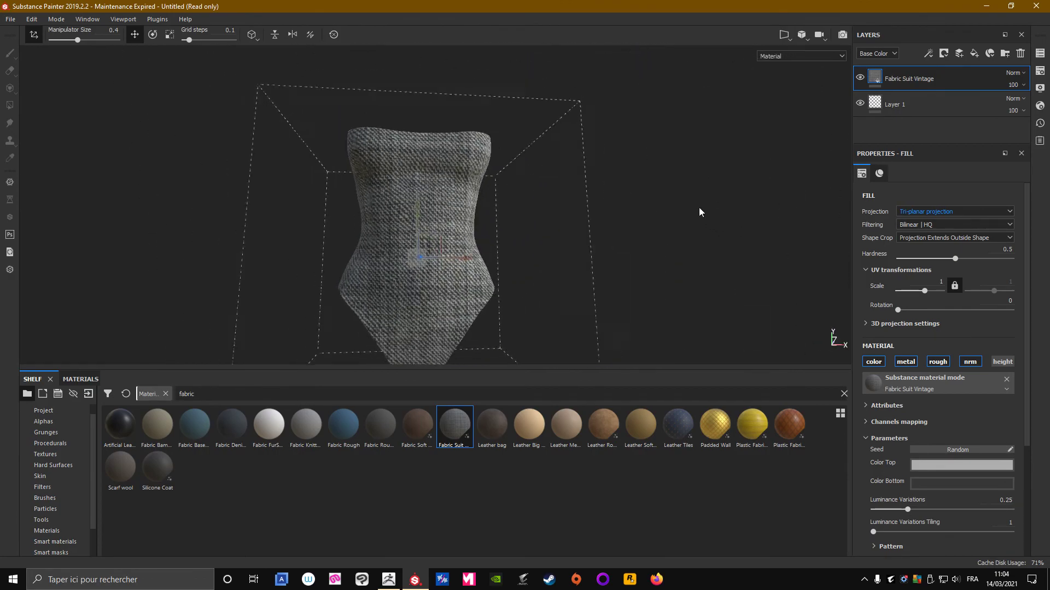
left_click(1036, 6)
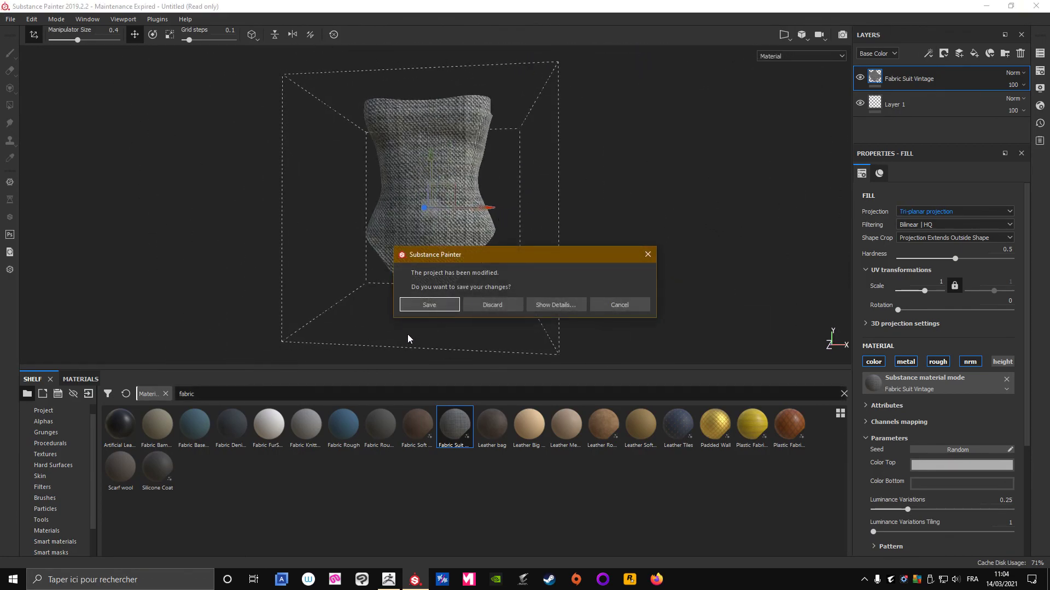
left_click(503, 304)
- Return to ZBrush, turn the bodysuit to a straight front view, and minimize the window
left_click(388, 579)
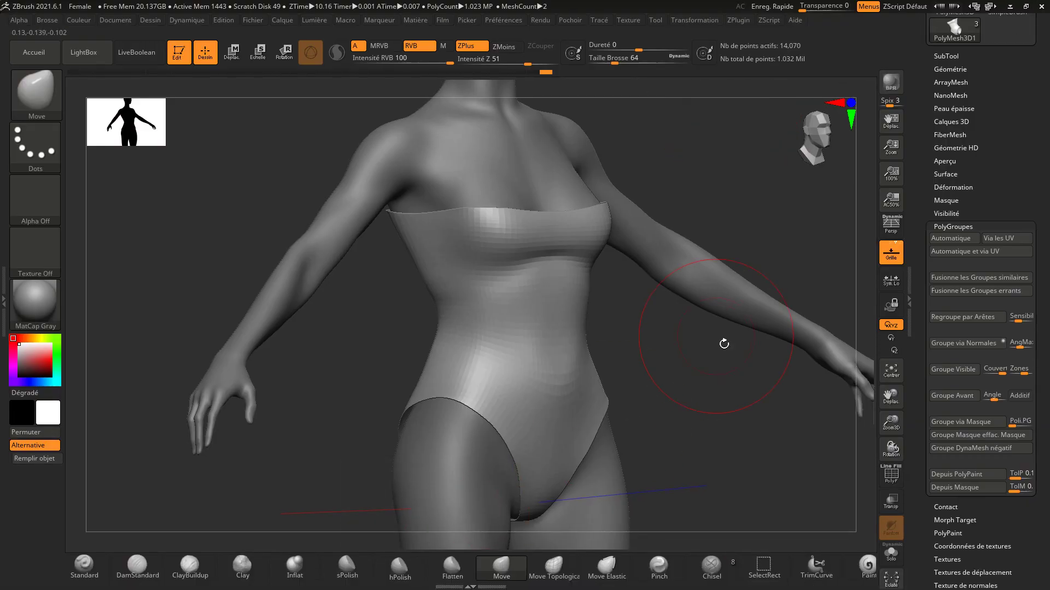
left_click(891, 475)
mouse_move(774, 444)
left_mouse_down("shift")
mouse_move(709, 429)
mouse_move(673, 433)
mouse_move(719, 499)
left_mouse_up("shift")
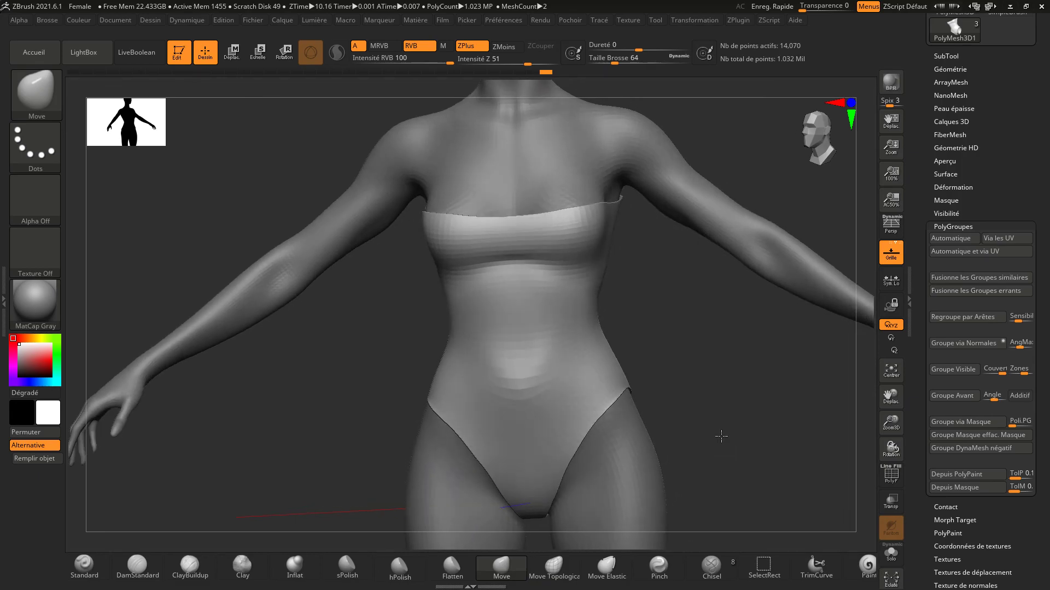
left_click(1011, 7)
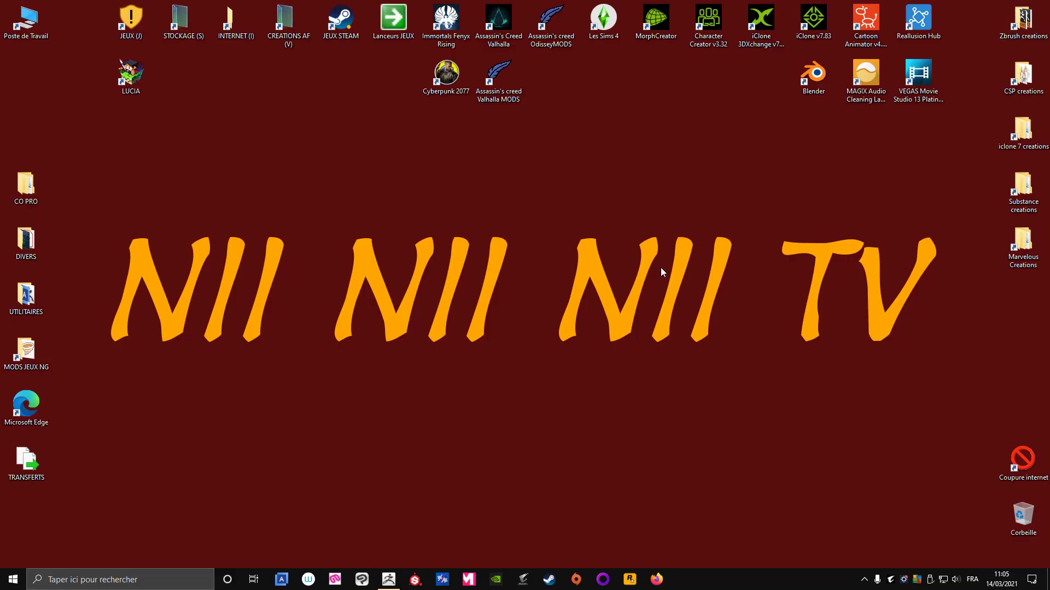